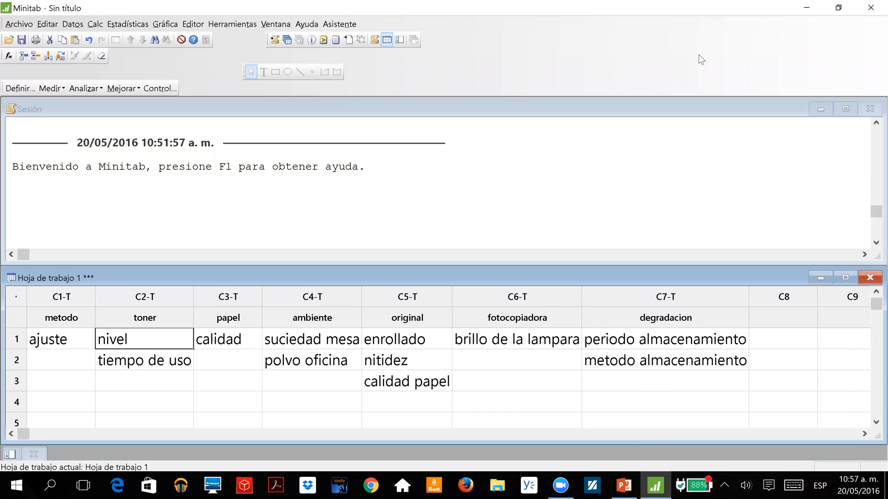
# Open the Causa y efecto diagram setup from the quality tools and move it aside to uncover the worksheet columns.
pyautogui.click(700, 53)
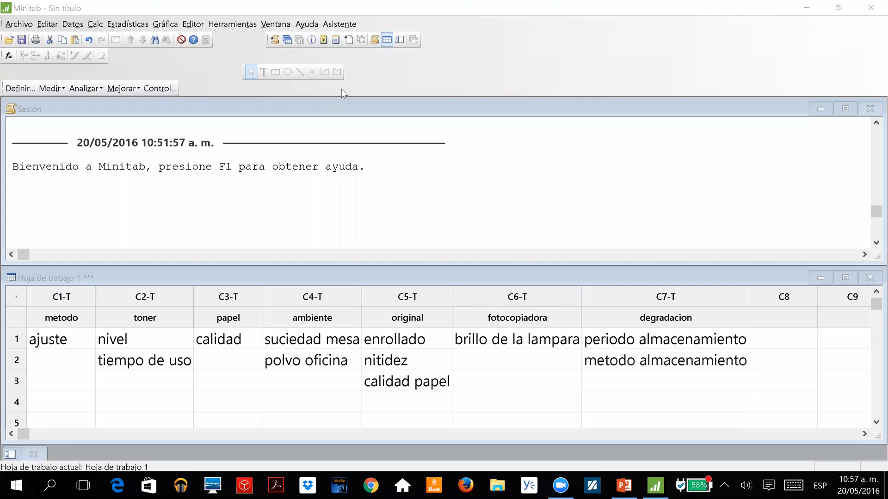
pyautogui.click(133, 27)
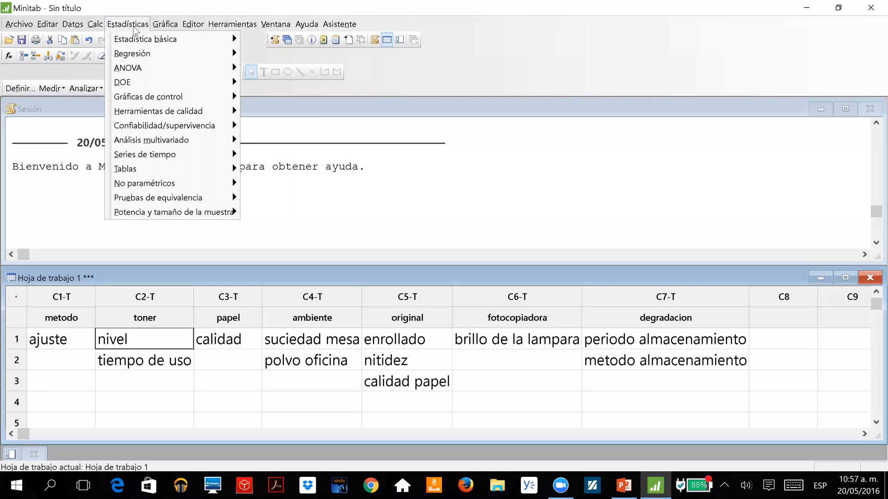
pyautogui.moveTo(153, 117)
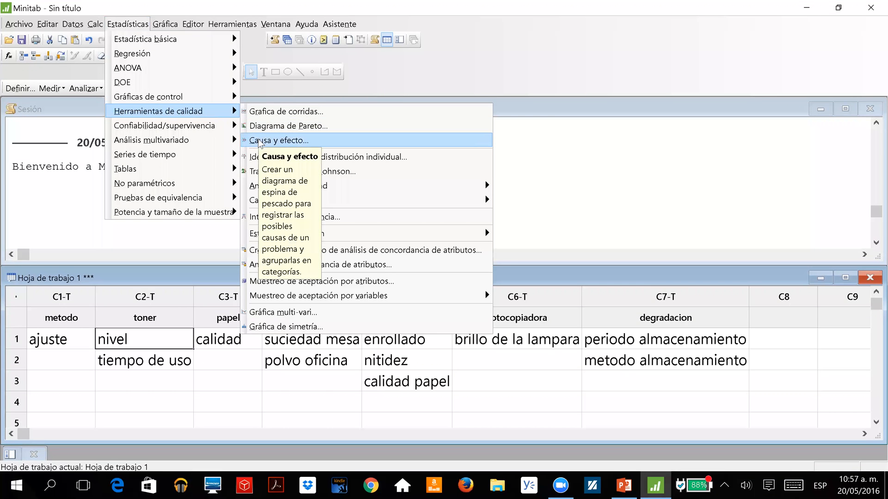
pyautogui.click(309, 142)
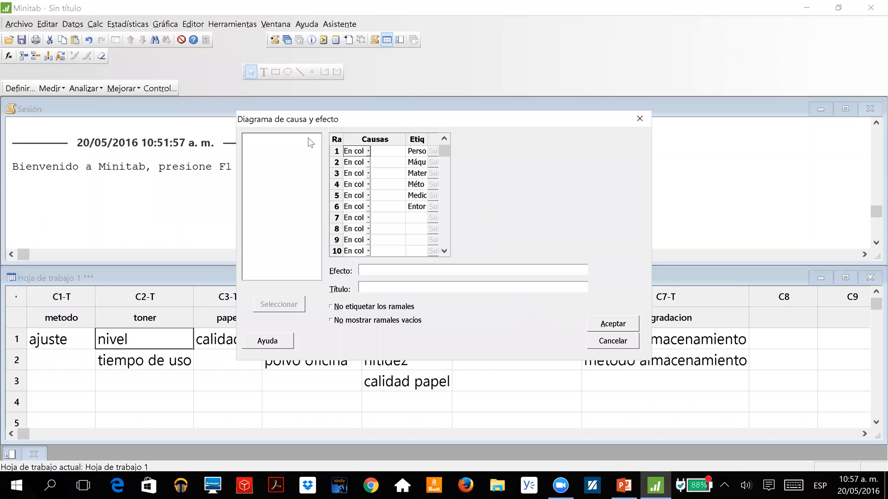
pyautogui.moveTo(454, 125); pyautogui.dragTo(639, 125)
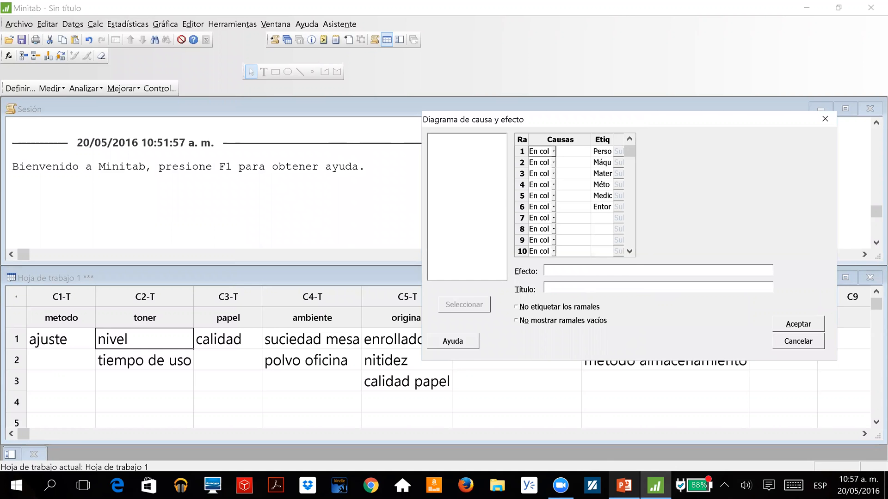
# Consult the fishbone slide in PowerPoint and enter "Fotocopiado de mala calidad" as the diagram's effect in Minitab.
pyautogui.hotkey('alt', 'Tab')
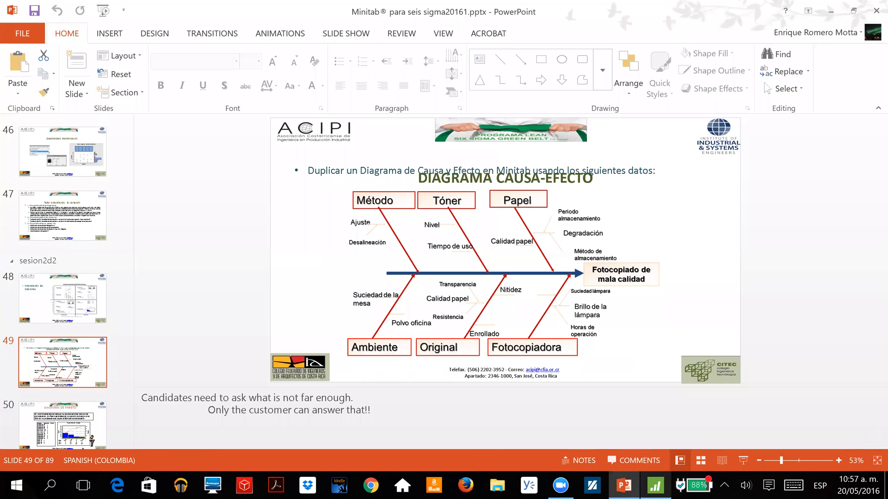
pyautogui.hotkey('alt', 'Tab')
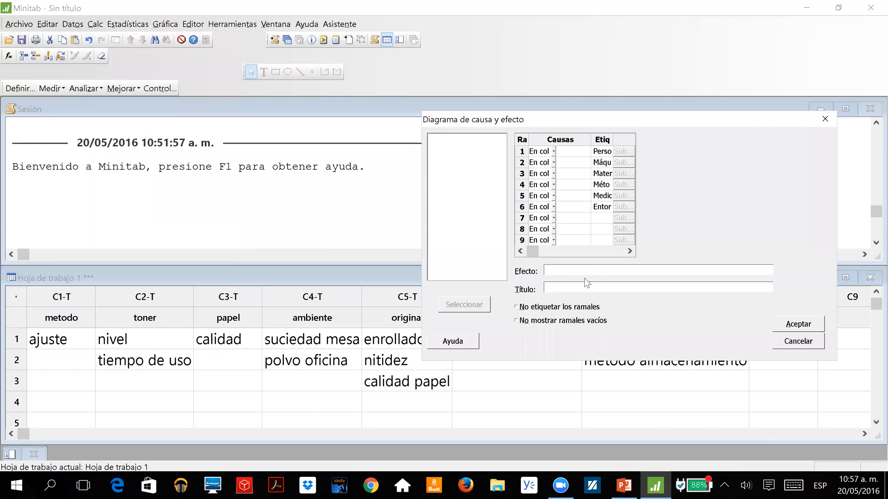
pyautogui.write('Fotocopiado de mala calidad')
# Title the diagram "Diagrama Causa -Efecto" and choose not to show empty branches.
pyautogui.press('Tab')
pyautogui.write('Diagrama Caus')
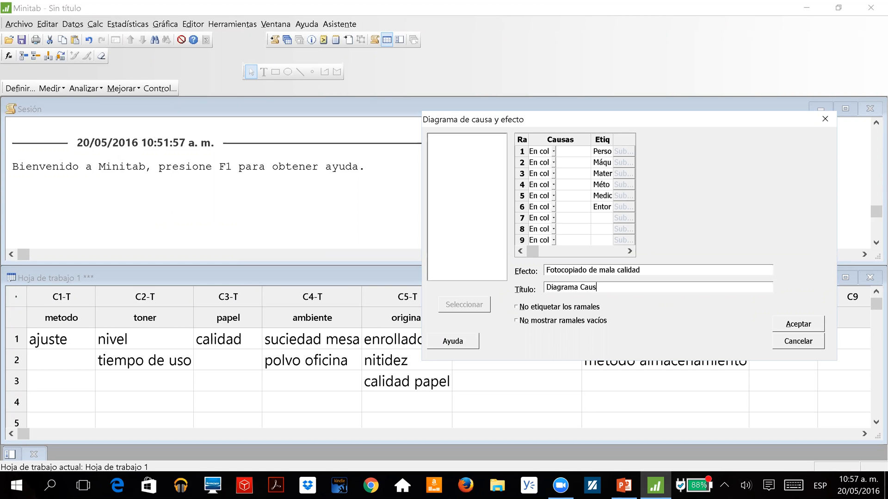
pyautogui.write('a -Efecto')
pyautogui.click(513, 320)
# Replace the label of branch 1 with "metodo".
pyautogui.moveTo(562, 121); pyautogui.dragTo(438, 111)
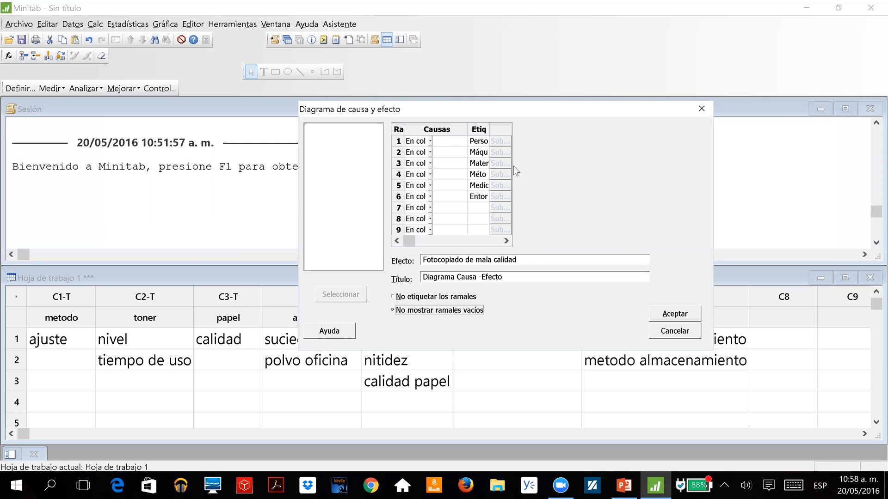
pyautogui.click(477, 141)
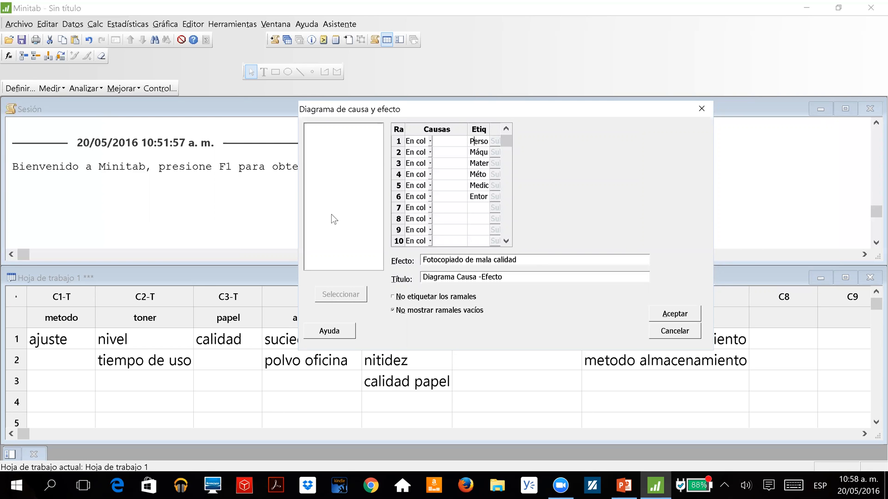
pyautogui.press('Right')
pyautogui.press('Right')
pyautogui.press('Right')
pyautogui.press('Right')
pyautogui.press('BackSpace')
pyautogui.press('BackSpace')
pyautogui.press('BackSpace')
pyautogui.press('BackSpace')
pyautogui.press('BackSpace')
pyautogui.press('BackSpace')
pyautogui.press('BackSpace')
pyautogui.press('BackSpace')
pyautogui.write('metodo')
# Replace the label of branch 2 with "toner".
pyautogui.click(475, 155)
pyautogui.press('Right')
pyautogui.press('Right')
pyautogui.press('Right')
pyautogui.press('Right')
pyautogui.press('Right')
pyautogui.press('BackSpace')
pyautogui.press('BackSpace')
pyautogui.press('BackSpace')
pyautogui.press('BackSpace')
pyautogui.press('BackSpace')
pyautogui.press('BackSpace')
pyautogui.press('BackSpace')
pyautogui.press('BackSpace')
pyautogui.write('toner')
# Replace the label of branch 3 with "papel".
pyautogui.click(482, 163)
pyautogui.click(482, 163)
pyautogui.press('Right')
pyautogui.press('Right')
pyautogui.press('Right')
pyautogui.press('BackSpace')
pyautogui.press('BackSpace')
pyautogui.press('BackSpace')
pyautogui.press('BackSpace')
pyautogui.press('BackSpace')
pyautogui.press('BackSpace')
pyautogui.press('BackSpace')
pyautogui.press('BackSpace')
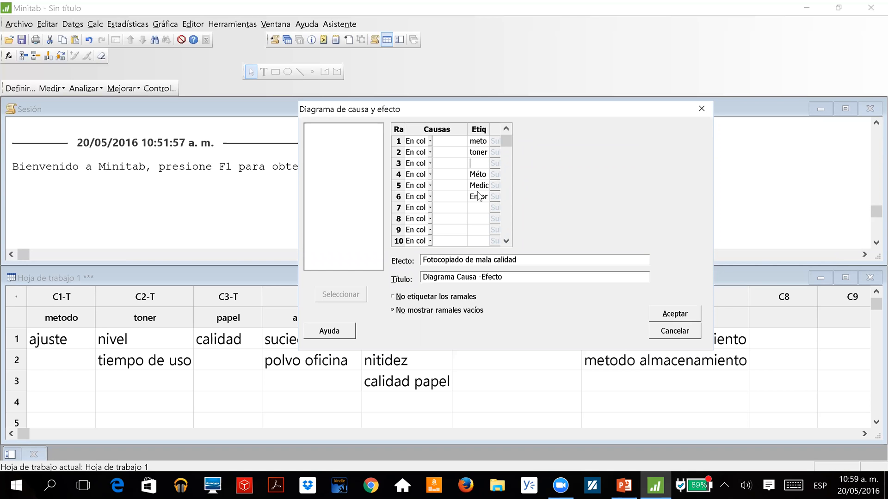
pyautogui.write('papel')
# Uncover the worksheet's ambiente column and replace the label of branch 4 with "ambiente".
pyautogui.moveTo(444, 113); pyautogui.dragTo(557, 114)
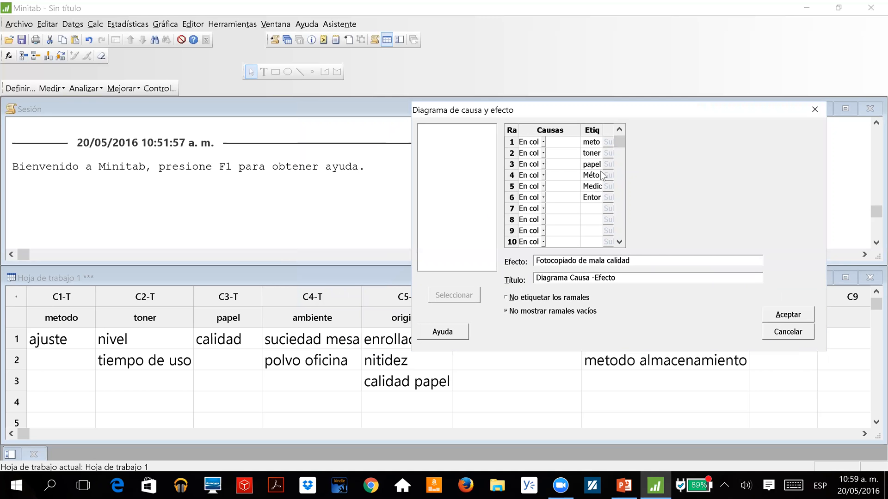
pyautogui.click(600, 175)
pyautogui.press('Right')
pyautogui.press('BackSpace')
pyautogui.press('BackSpace')
pyautogui.press('BackSpace')
pyautogui.press('BackSpace')
pyautogui.press('BackSpace')
pyautogui.press('BackSpace')
pyautogui.write('ambiente')
# Replace the label of branch 5 with "original".
pyautogui.click(594, 187)
pyautogui.click(593, 187)
pyautogui.press('Right')
pyautogui.press('Right')
pyautogui.press('Right')
pyautogui.press('Right')
pyautogui.press('Right')
pyautogui.press('Right')
pyautogui.press('BackSpace')
pyautogui.press('BackSpace')
pyautogui.press('BackSpace')
pyautogui.press('BackSpace')
pyautogui.press('BackSpace')
pyautogui.press('BackSpace')
pyautogui.press('BackSpace')
pyautogui.press('BackSpace')
pyautogui.press('BackSpace')
pyautogui.press('BackSpace')
pyautogui.write('oro')
pyautogui.press('BackSpace')
pyautogui.write('iginal')
# Uncover the worksheet's last columns and replace the label of branch 6 with "fotocopiadora".
pyautogui.moveTo(471, 114); pyautogui.dragTo(152, 121)
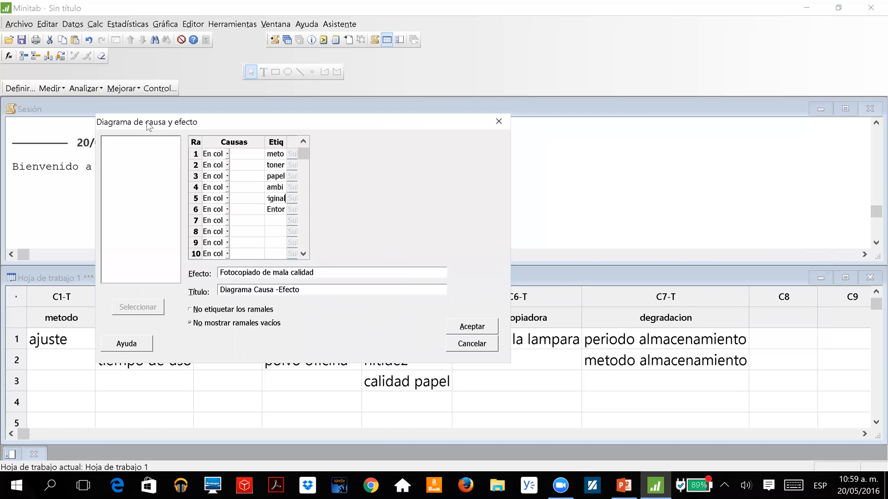
pyautogui.moveTo(148, 125); pyautogui.dragTo(85, 117)
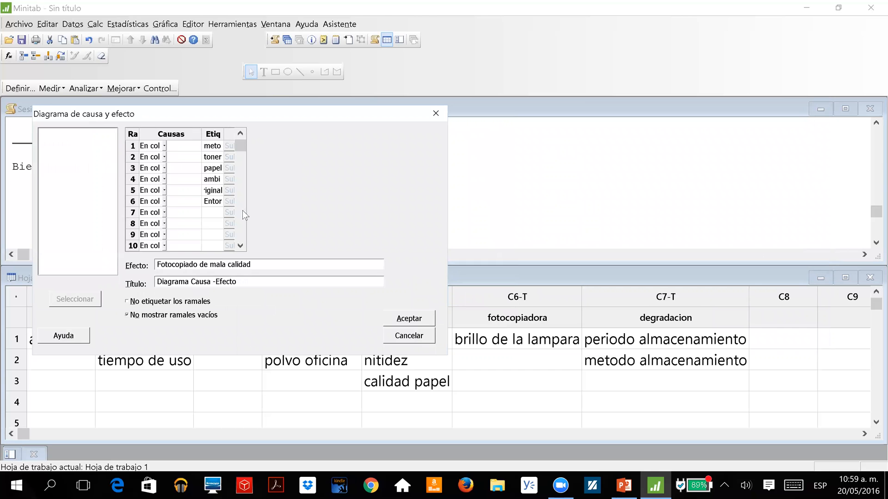
pyautogui.click(212, 201)
pyautogui.click(215, 201)
pyautogui.click(209, 156)
# Assign the columns metodo, toner and papel as the causes of branches 1, 2 and 3.
pyautogui.click(176, 147)
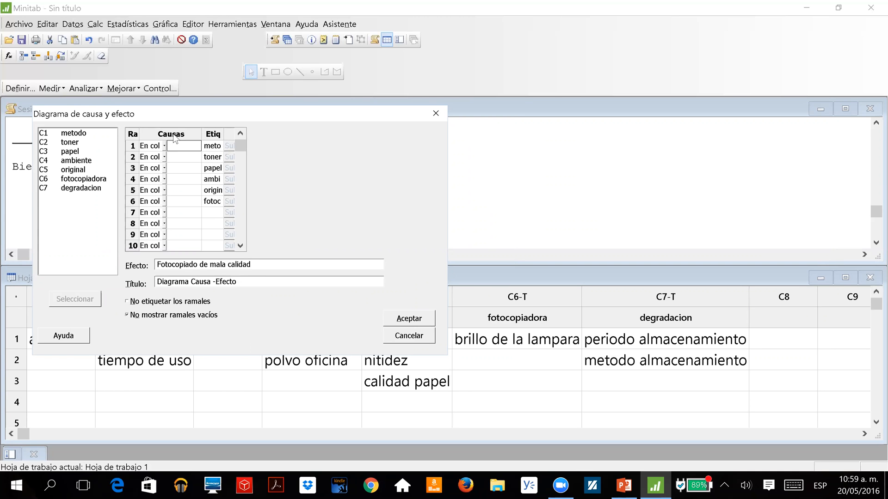
pyautogui.moveTo(178, 120); pyautogui.dragTo(521, 123)
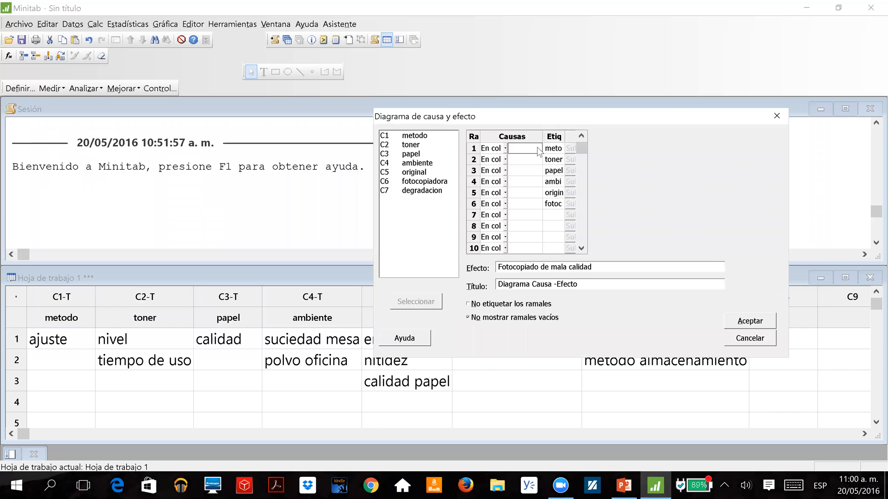
pyautogui.doubleClick(416, 136)
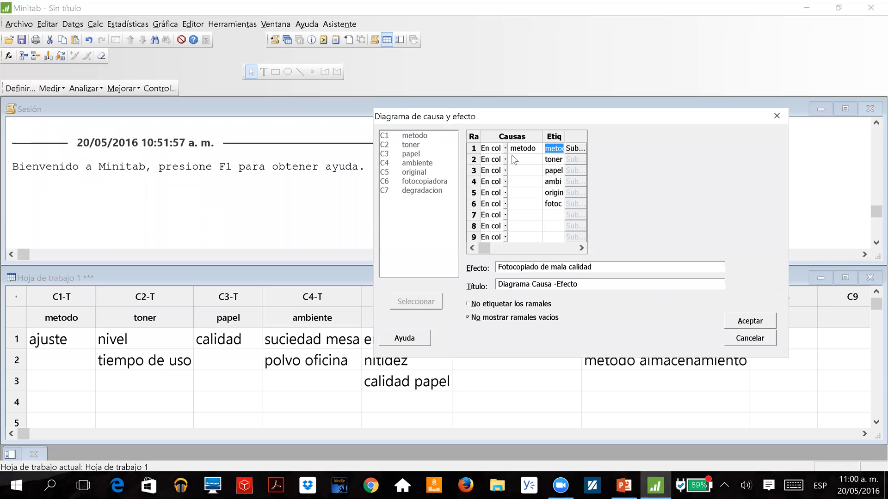
pyautogui.doubleClick(416, 147)
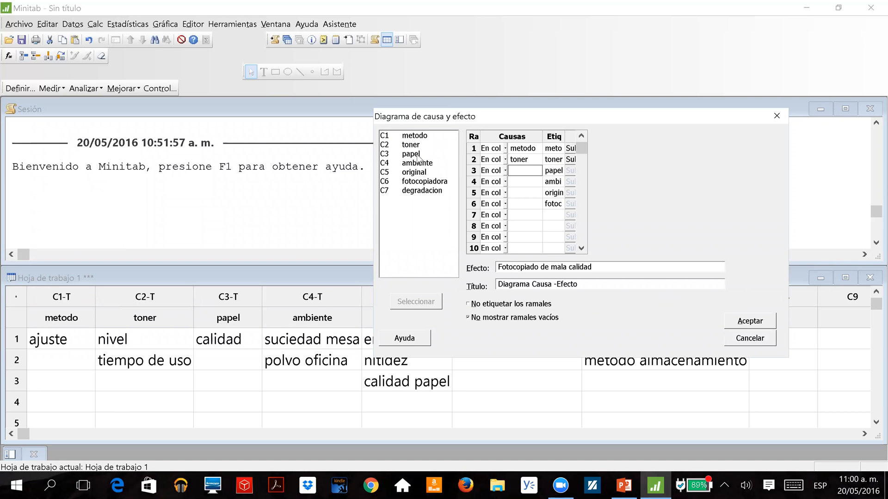
pyautogui.doubleClick(414, 153)
# Assign the columns ambiente, original and fotocopiadora as the causes of branches 4, 5 and 6.
pyautogui.click(511, 180)
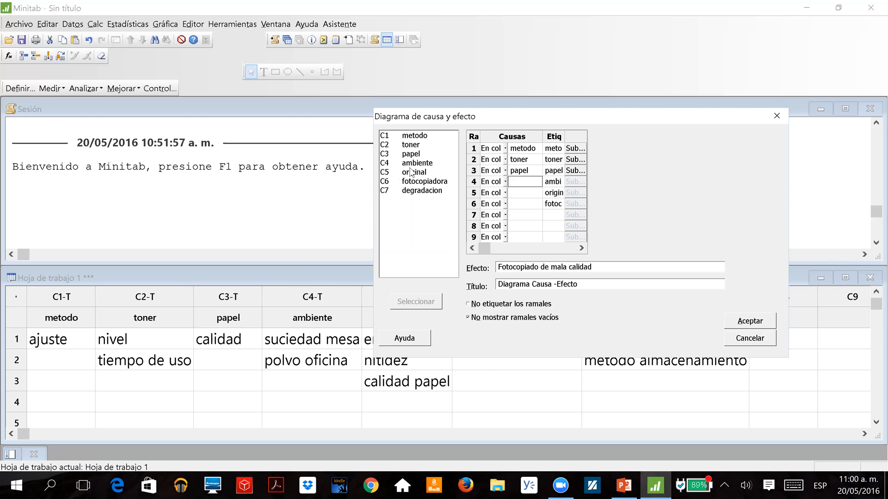
pyautogui.click(417, 164)
pyautogui.doubleClick(417, 165)
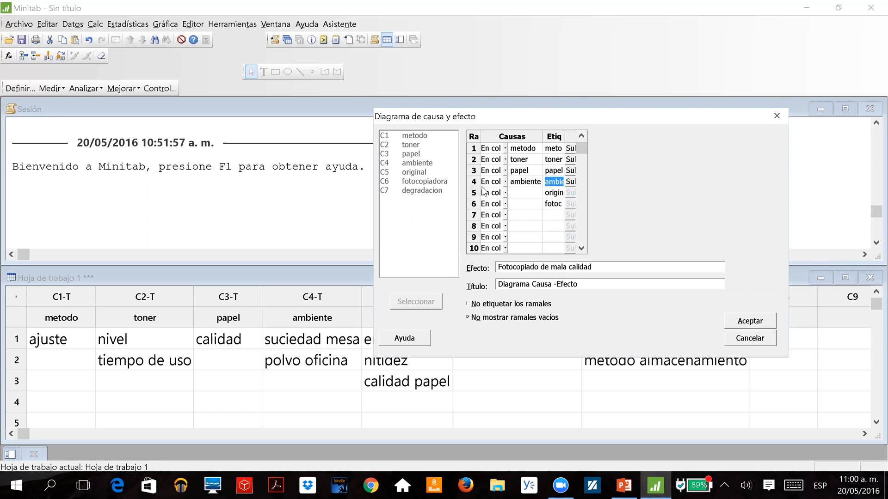
pyautogui.click(520, 191)
pyautogui.click(416, 172)
pyautogui.doubleClick(417, 172)
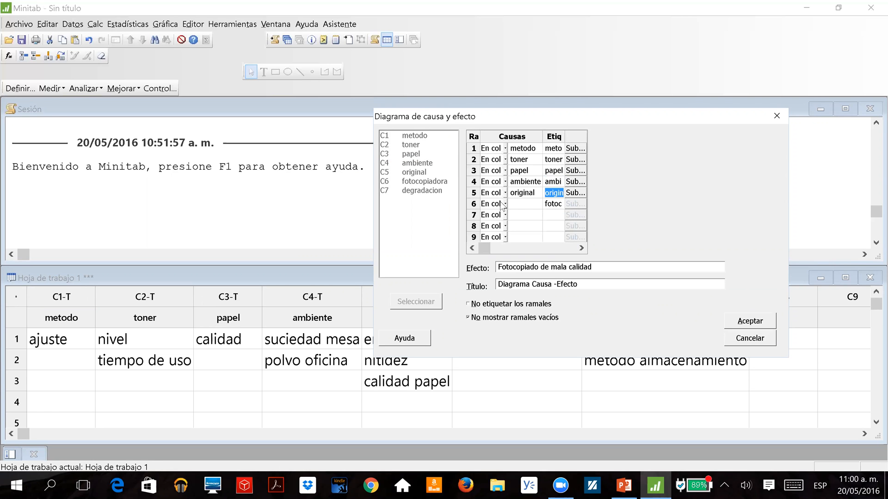
pyautogui.click(524, 208)
pyautogui.click(442, 182)
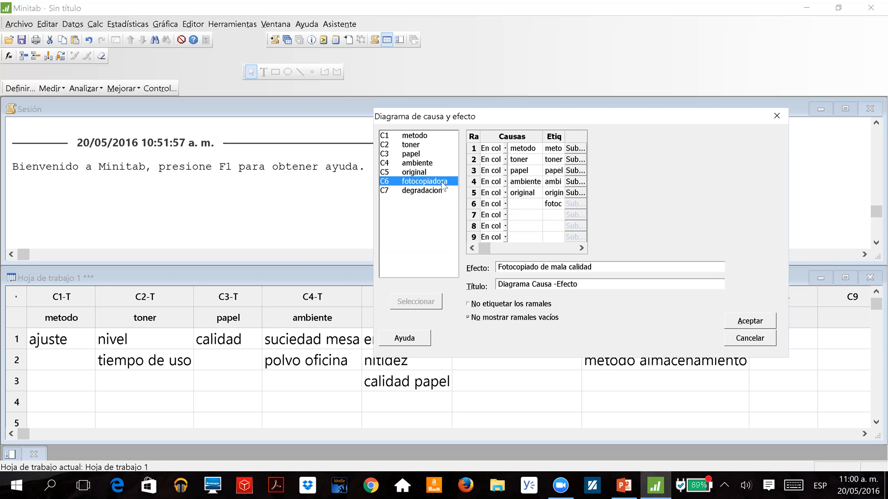
pyautogui.doubleClick(442, 182)
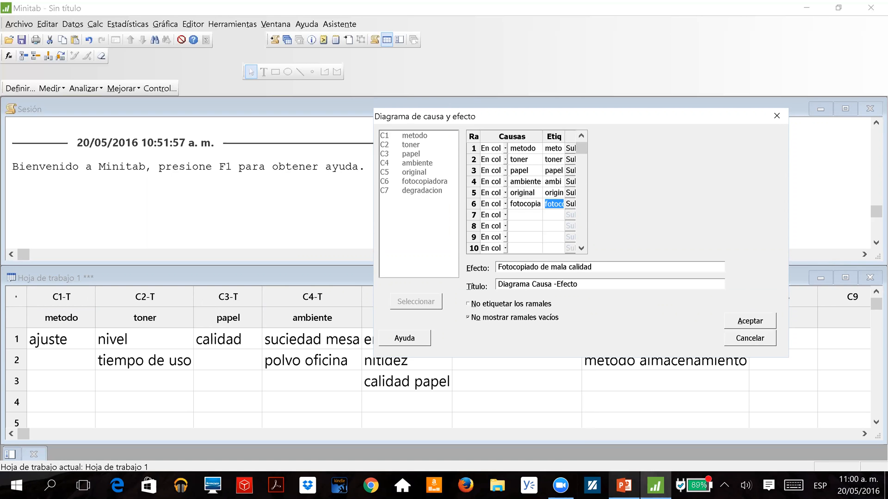
# Consult the PowerPoint slide and assign the degradacion column as the sub-branch causes of calidad under the papel branch in Minitab.
pyautogui.click(624, 485)
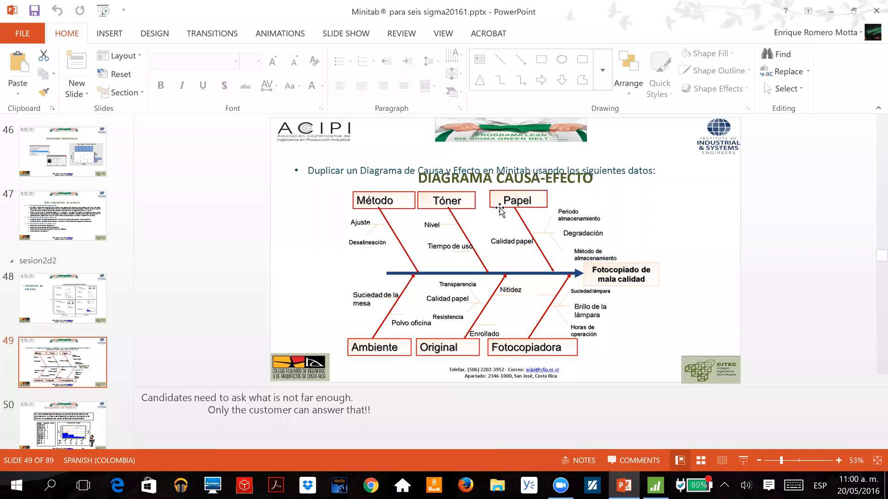
pyautogui.click(655, 486)
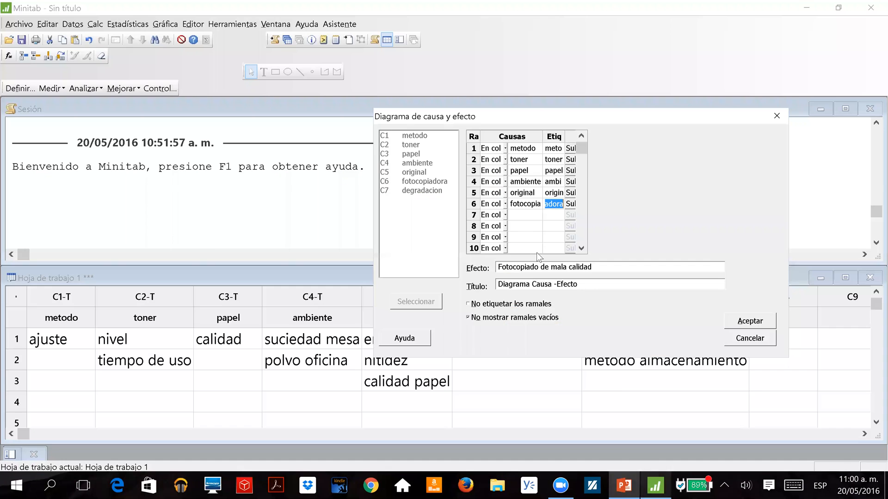
pyautogui.click(572, 170)
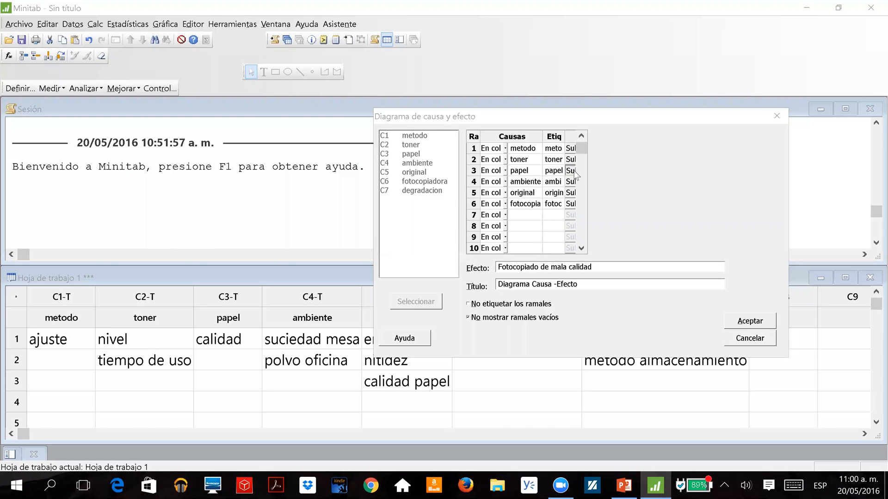
pyautogui.click(545, 169)
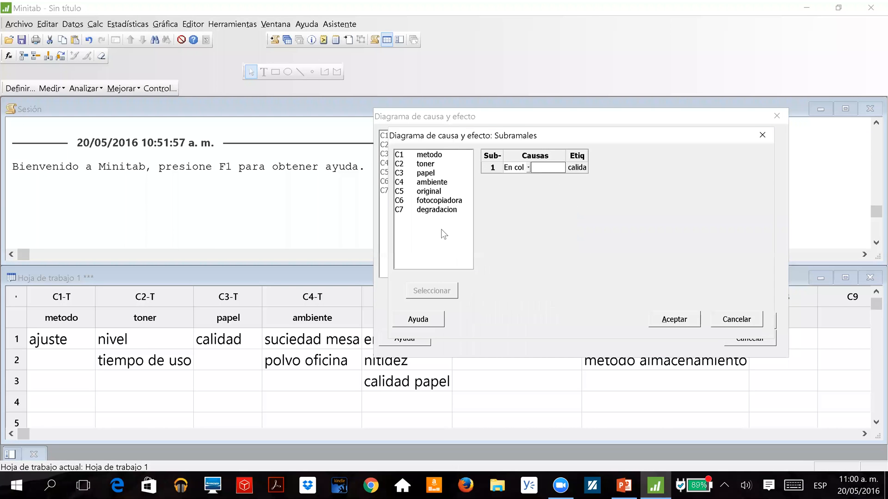
pyautogui.doubleClick(448, 210)
pyautogui.click(667, 319)
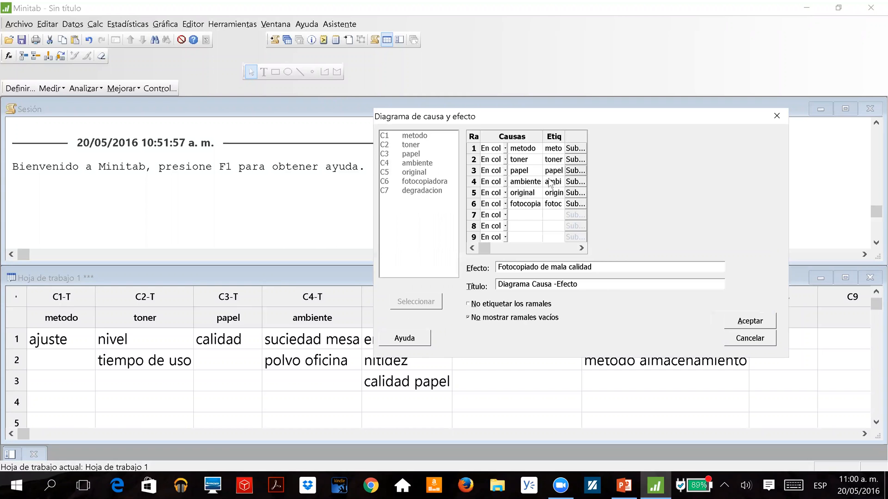
# Recheck the sub-branch settings of the papel branch and generate the cause-and-effect diagram.
pyautogui.click(576, 171)
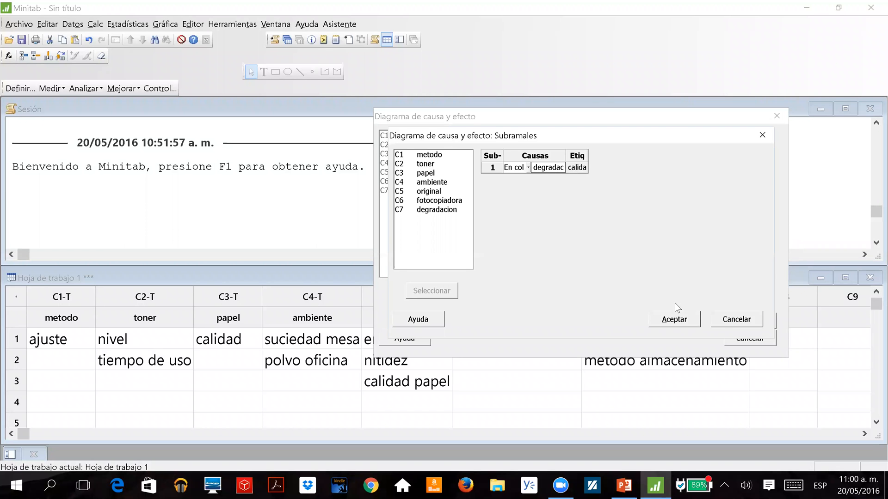
pyautogui.click(674, 319)
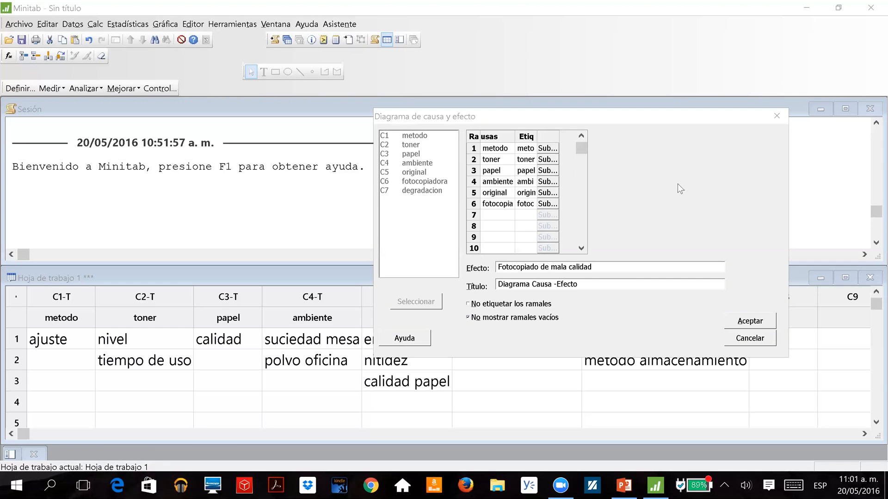
pyautogui.click(751, 321)
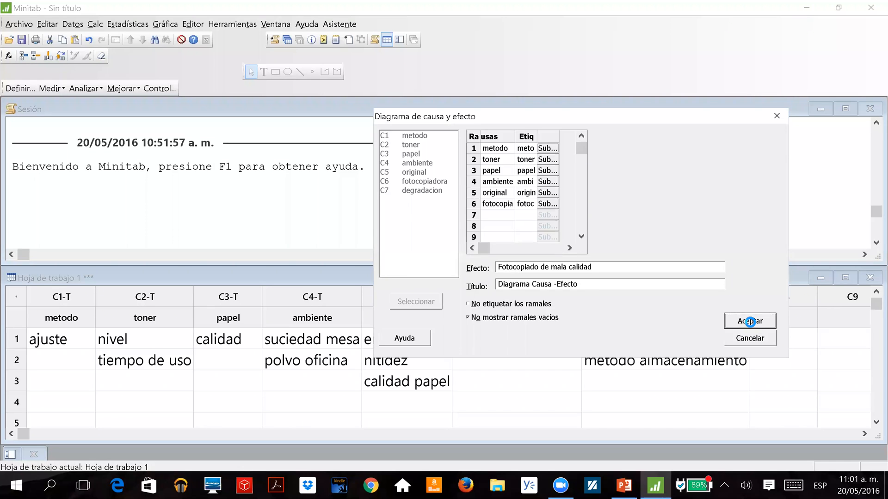
pyautogui.click(749, 324)
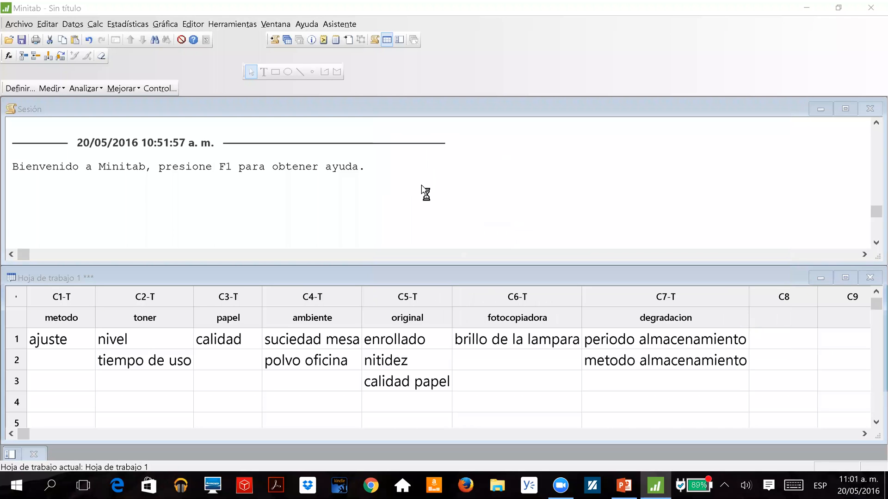
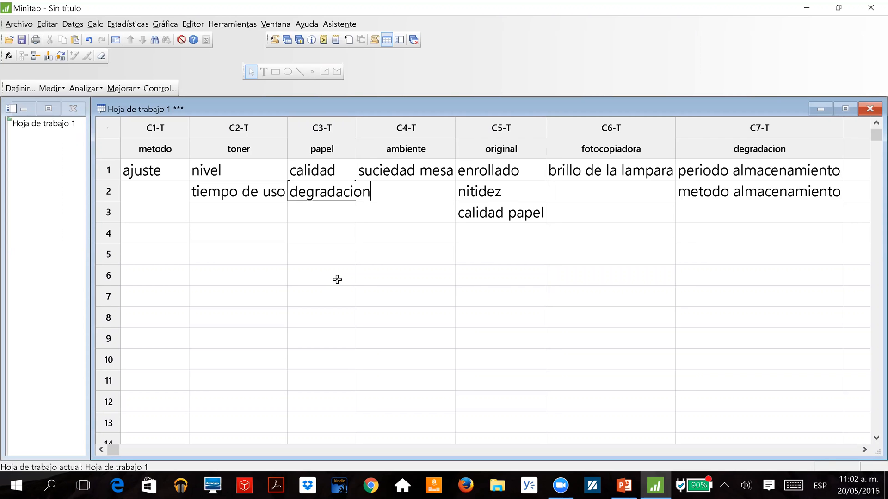
# Confirm degradacion as the second cause in the papel column and check the update options of the existing cause-and-effect diagram.
pyautogui.press('Up')
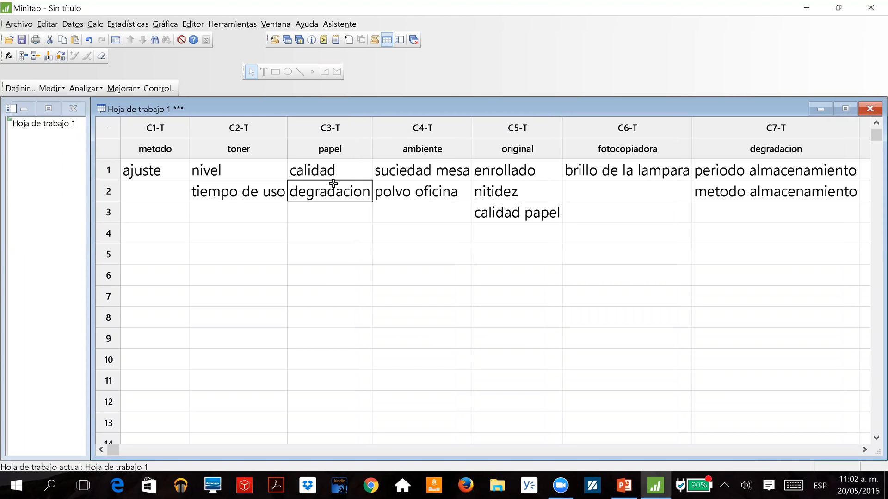
pyautogui.click(299, 39)
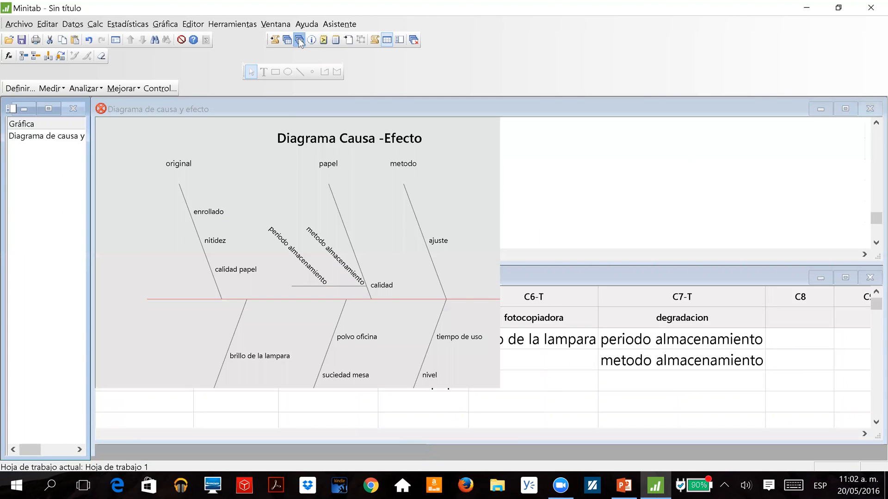
pyautogui.click(106, 193)
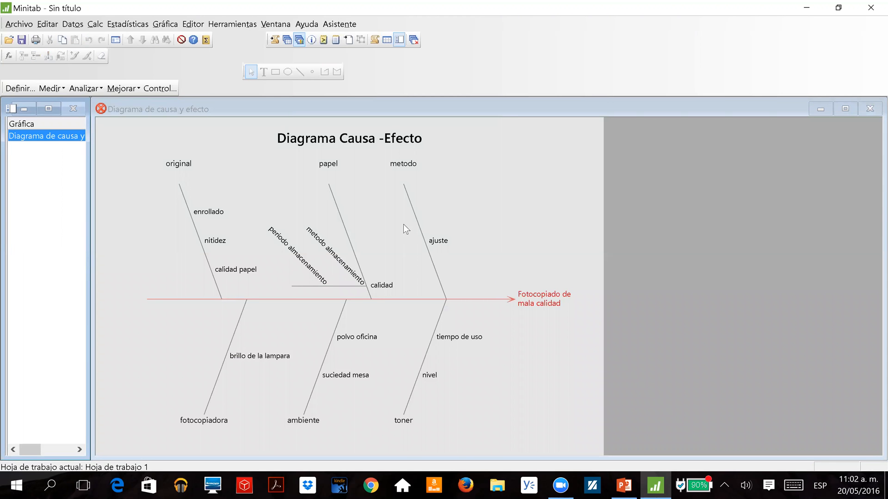
pyautogui.click(100, 109)
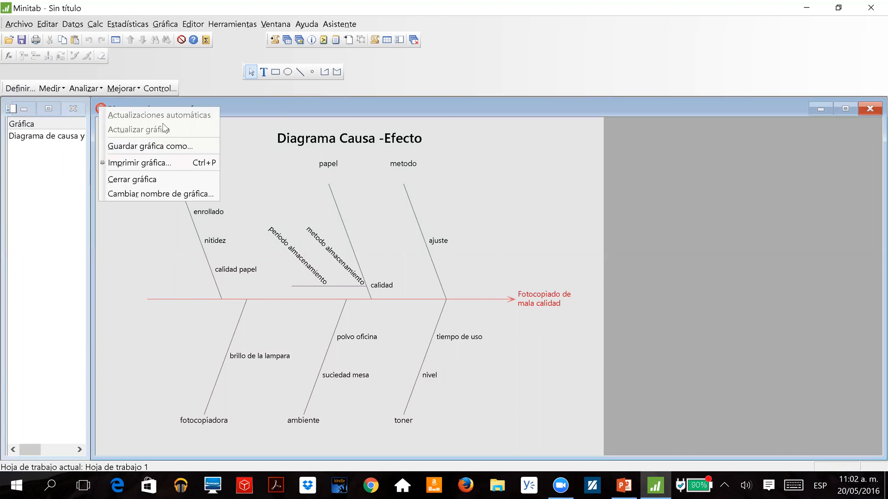
pyautogui.click(251, 111)
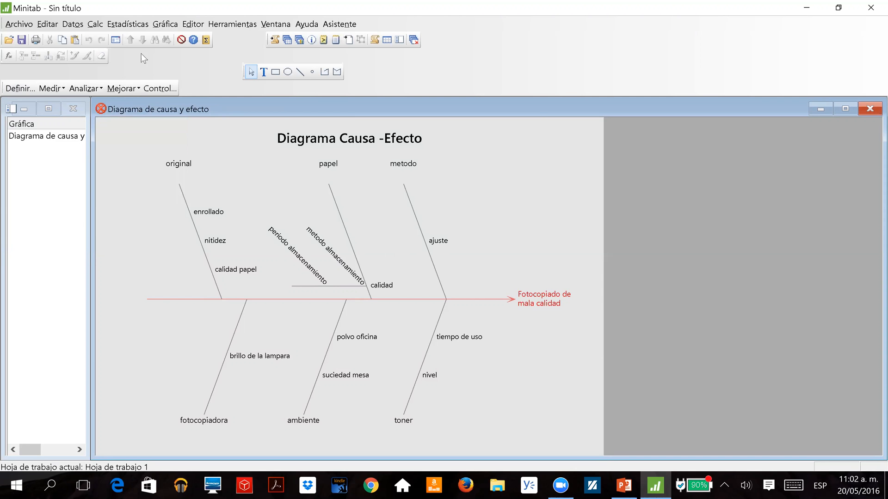
# Move the degradacion column from the calidad sub-branch to the degradacion sub-branch of papel, and generate the cause-and-effect diagram in a maximized window.
pyautogui.click(127, 24)
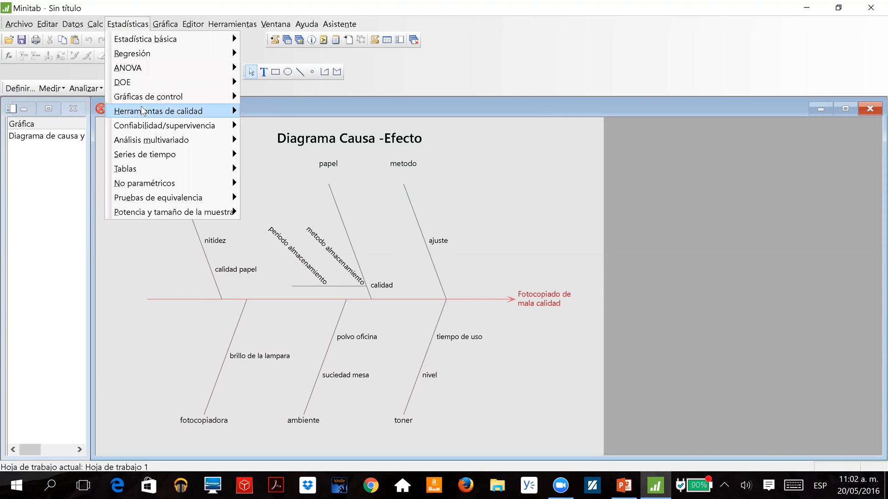
pyautogui.moveTo(144, 111)
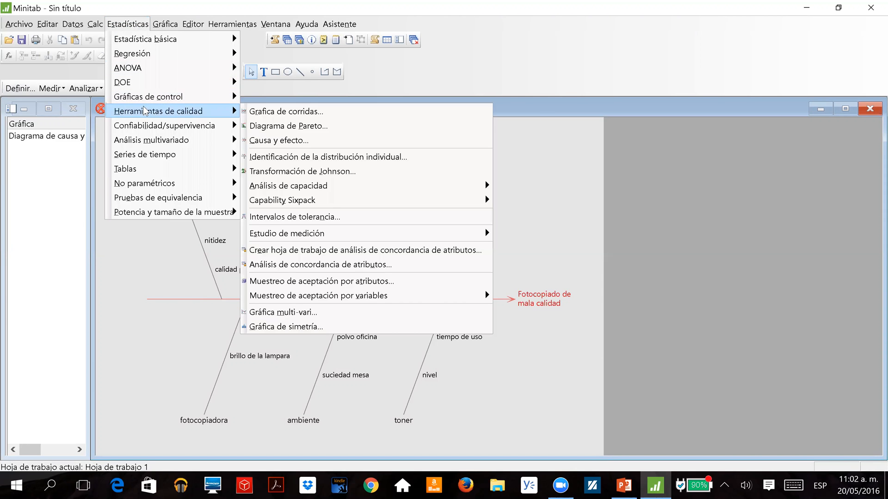
pyautogui.click(287, 144)
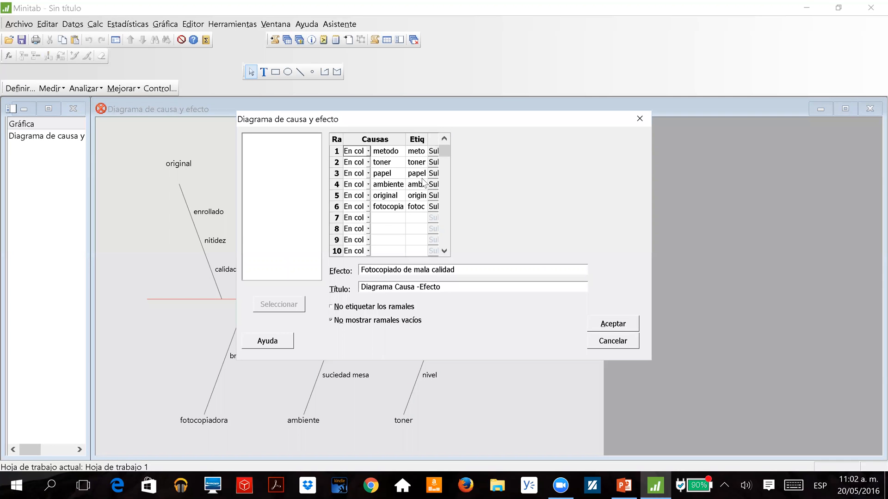
pyautogui.click(434, 173)
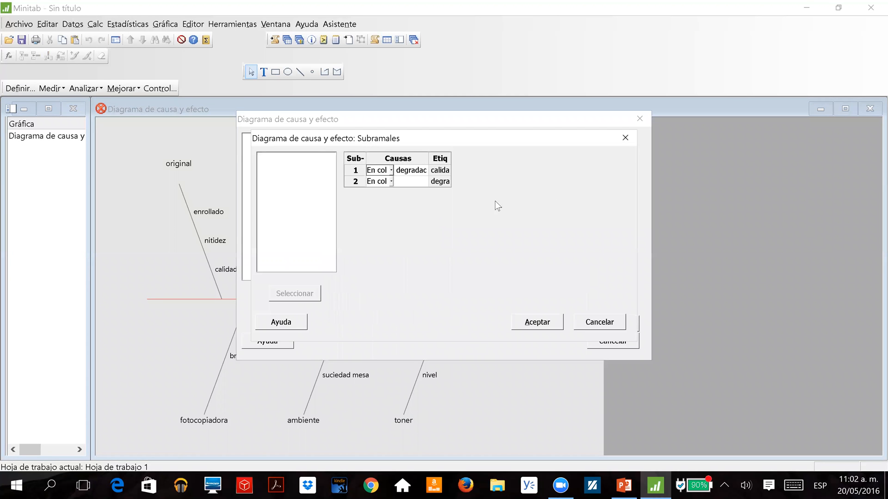
pyautogui.click(423, 174)
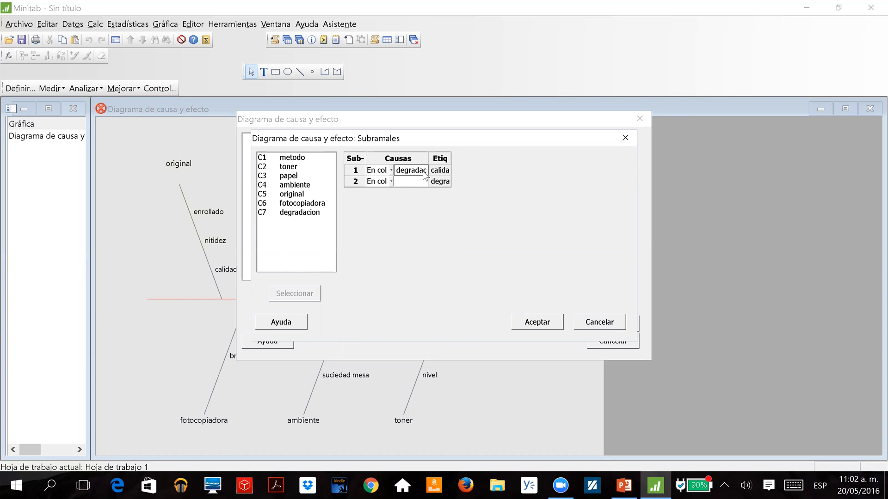
pyautogui.press('BackSpace')
pyautogui.doubleClick(298, 215)
pyautogui.click(535, 323)
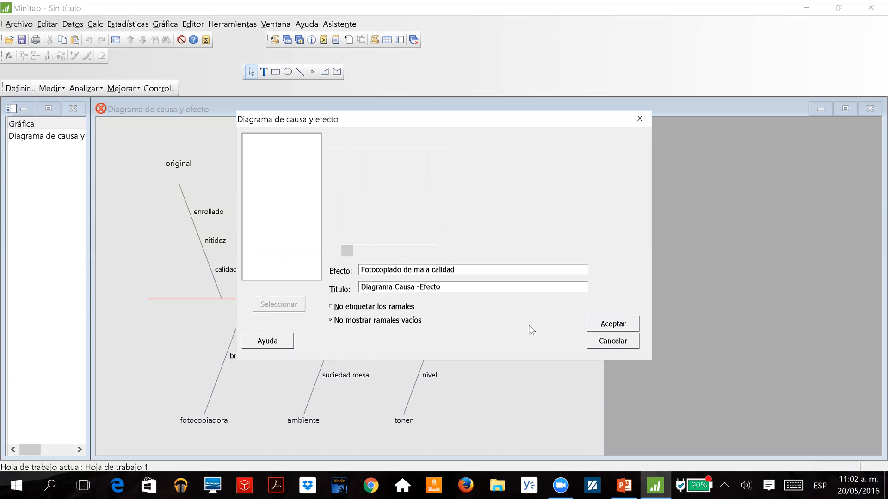
pyautogui.click(610, 324)
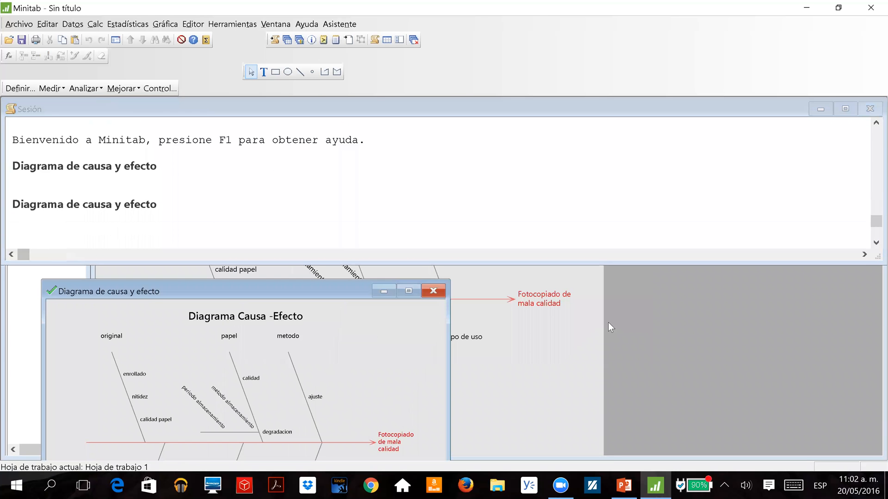
pyautogui.click(407, 291)
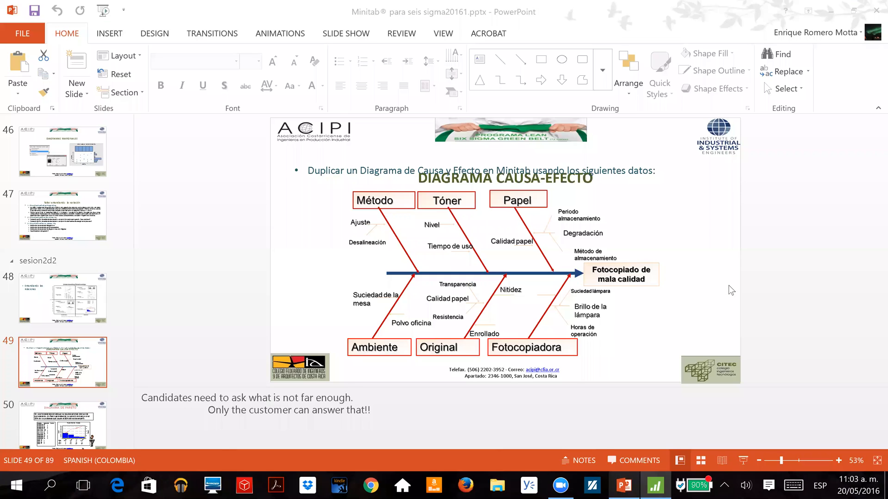
# Compare the diagram with the cause-and-effect slide in PowerPoint and return to Minitab.
pyautogui.hotkey('alt', 'Tab')
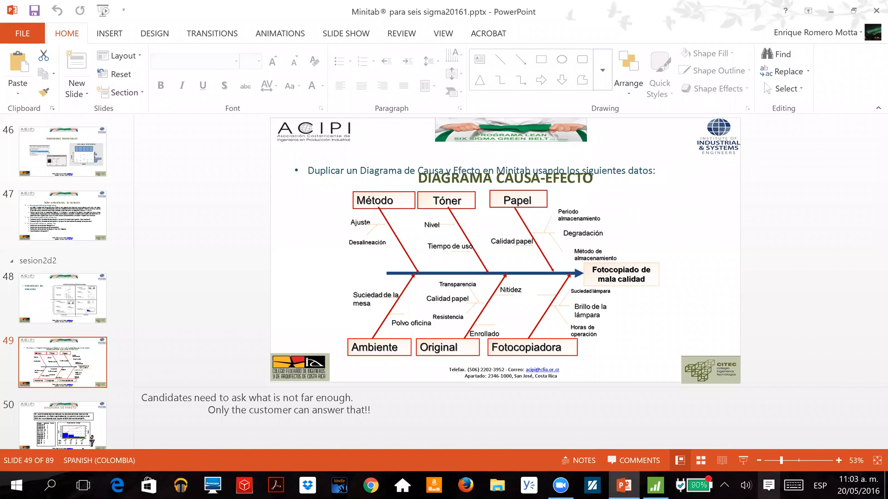
pyautogui.click(769, 485)
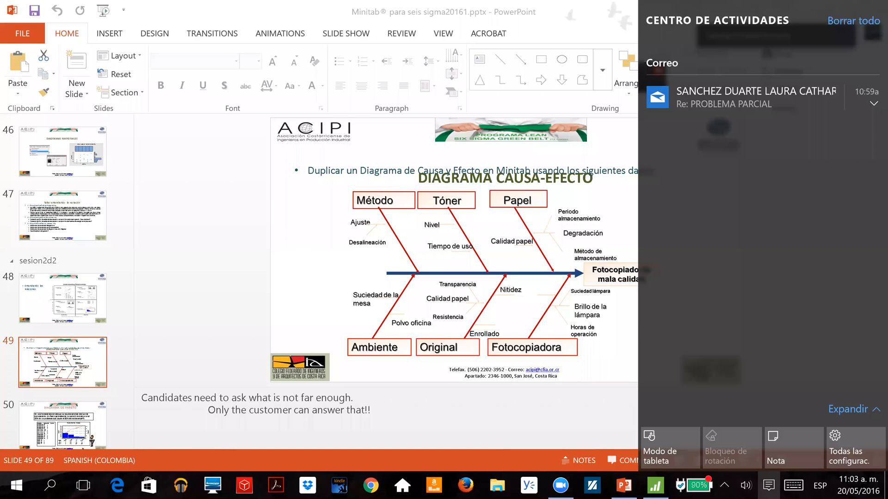
pyautogui.click(808, 301)
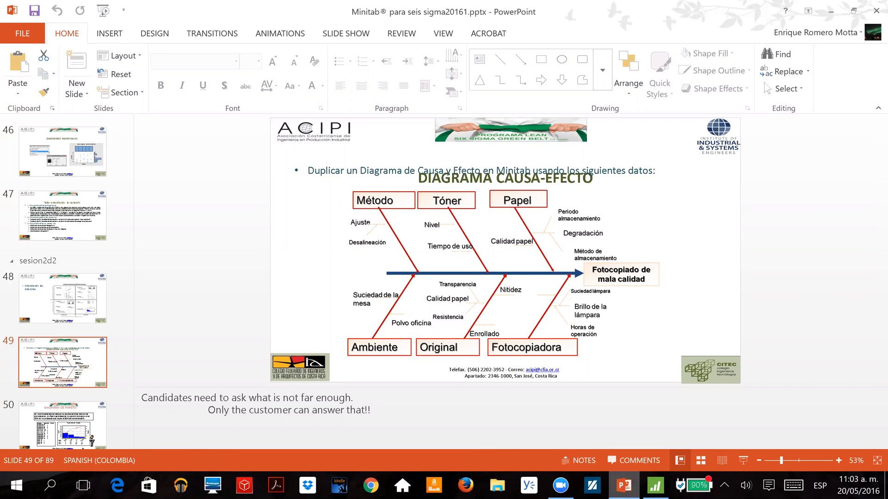
pyautogui.click(655, 485)
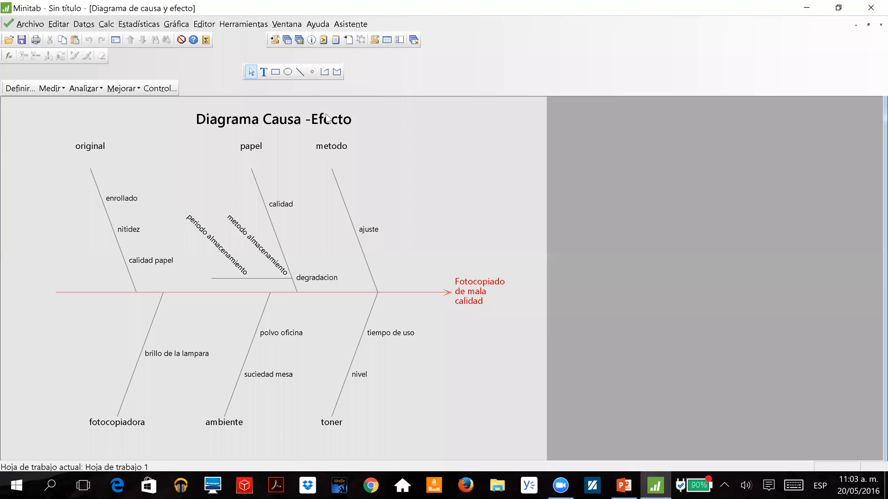
# Name worksheet column C8 brillo lampara, consulting the PowerPoint slide for the cause.
pyautogui.click(286, 39)
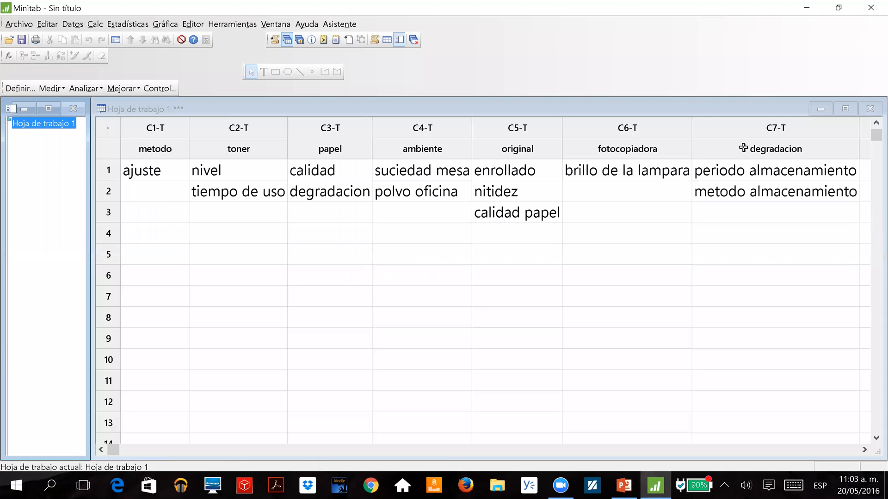
pyautogui.click(697, 148)
pyautogui.click(603, 304)
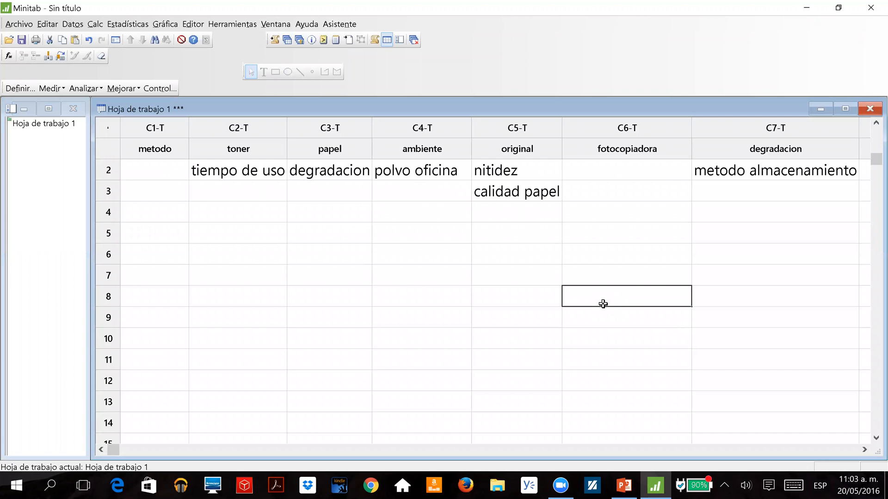
pyautogui.press('Up')
pyautogui.press('Up')
pyautogui.press('Up')
pyautogui.press('Up')
pyautogui.press('Up')
pyautogui.press('Up')
pyautogui.press('Up')
pyautogui.press('Up')
pyautogui.press('Right')
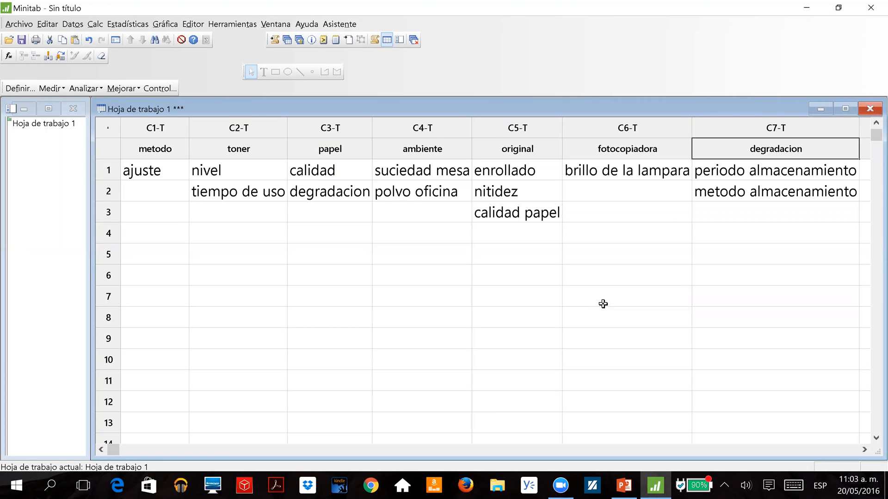
pyautogui.press('Right')
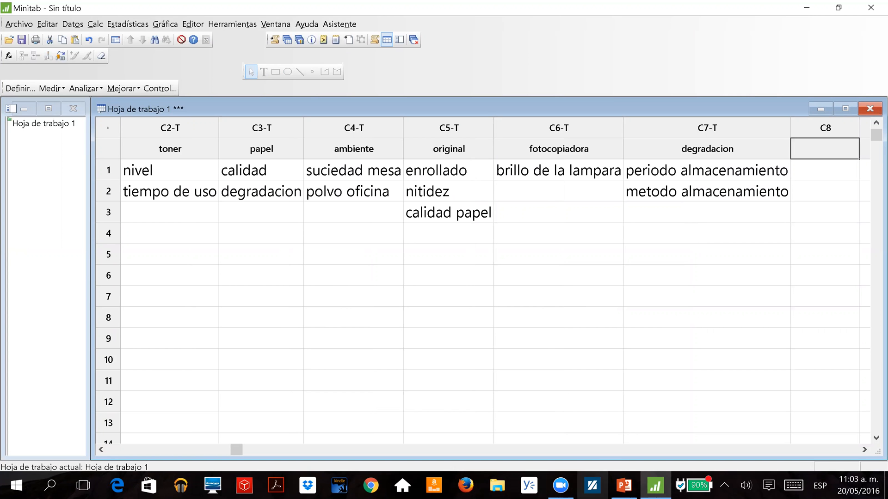
pyautogui.click(624, 485)
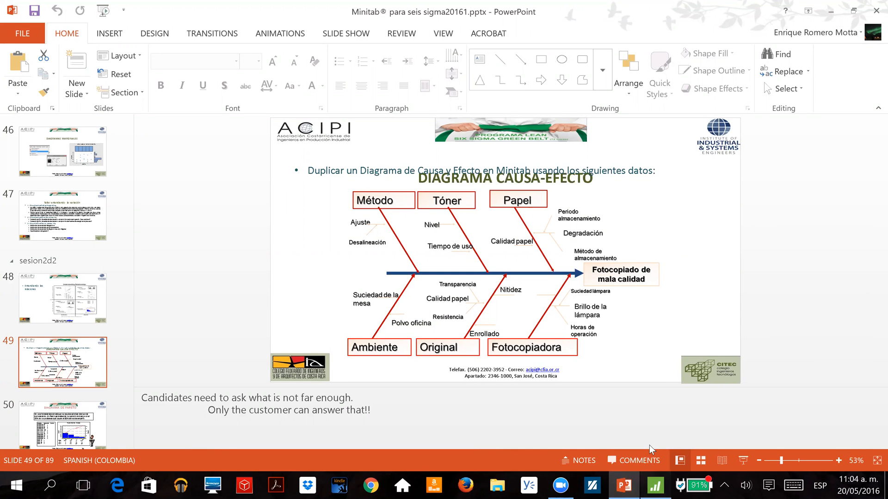
pyautogui.click(655, 485)
pyautogui.write('bri')
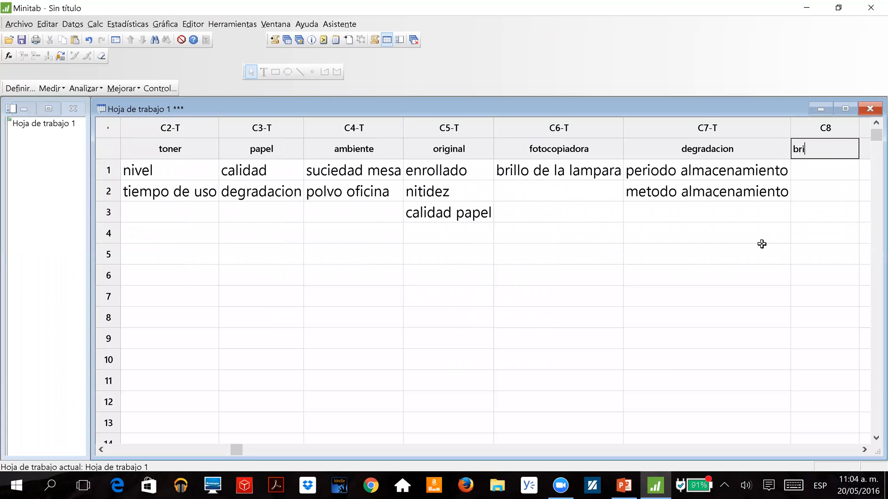
pyautogui.write('llo lampara')
pyautogui.press('Return')
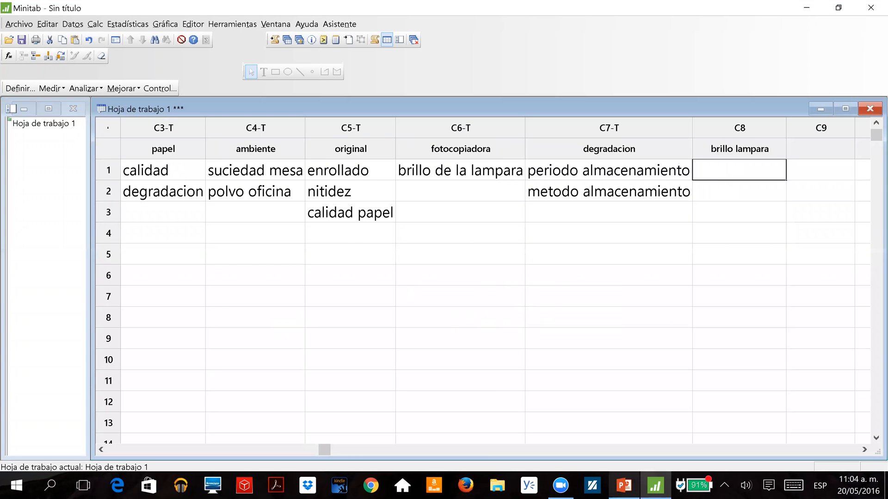
# Consult the PowerPoint slide and enter suciedad and horas operacion in rows 1 and 2 of Minitab's brillo lampara column.
pyautogui.click(624, 486)
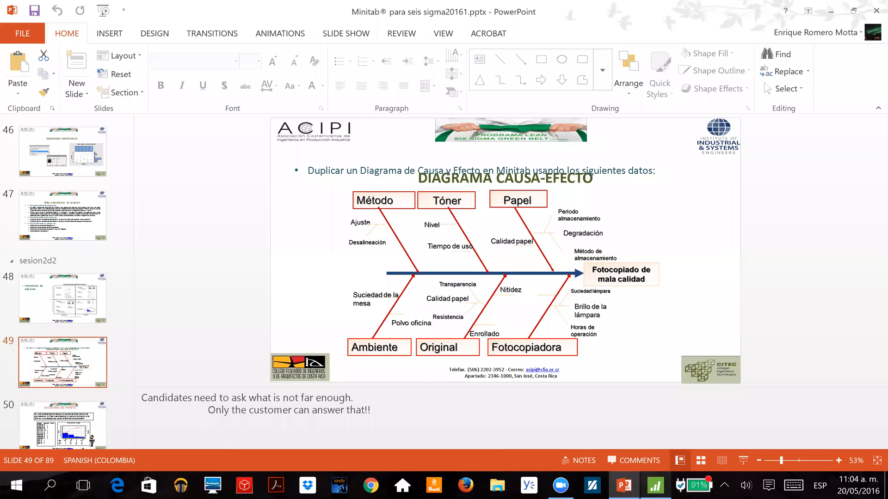
pyautogui.hotkey('alt', 'Tab')
pyautogui.write('suciedad')
pyautogui.press('Return')
pyautogui.write('horas operacion')
pyautogui.press('Return')
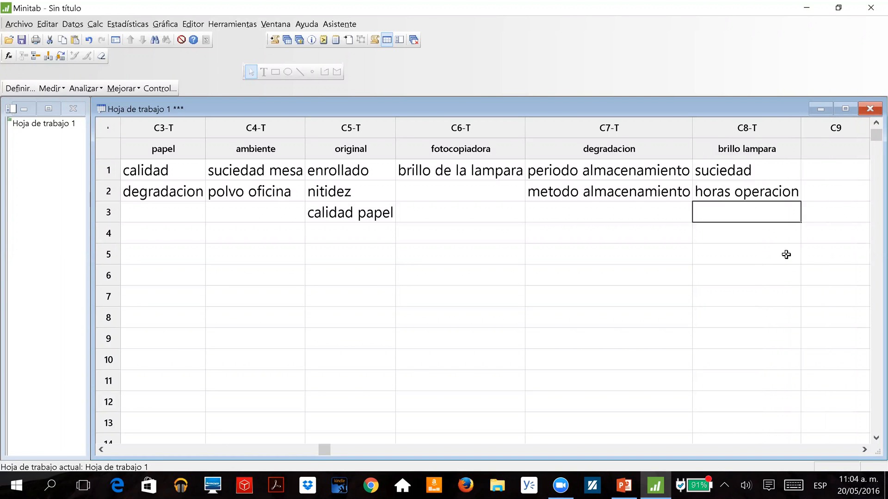
pyautogui.press('Up')
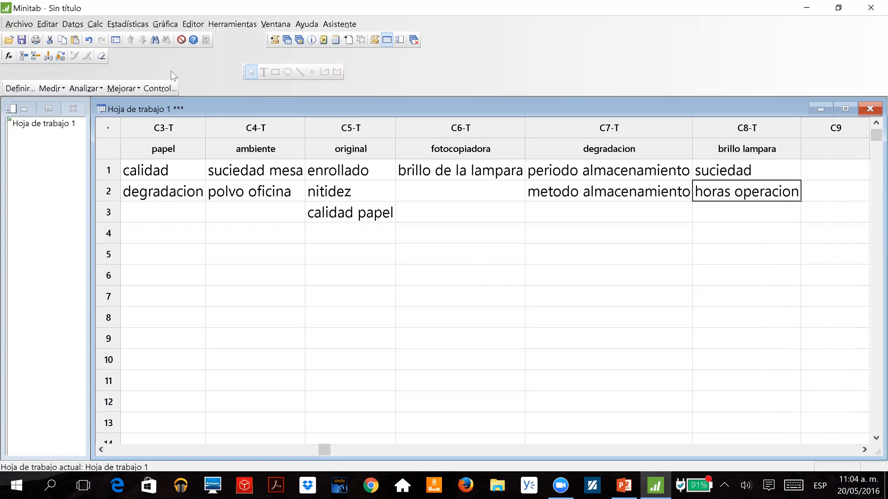
# Assign the brillo lampara column as the sub-branch causes of the fotocopiadora branch, and generate the cause-and-effect diagram in a maximized window.
pyautogui.click(145, 26)
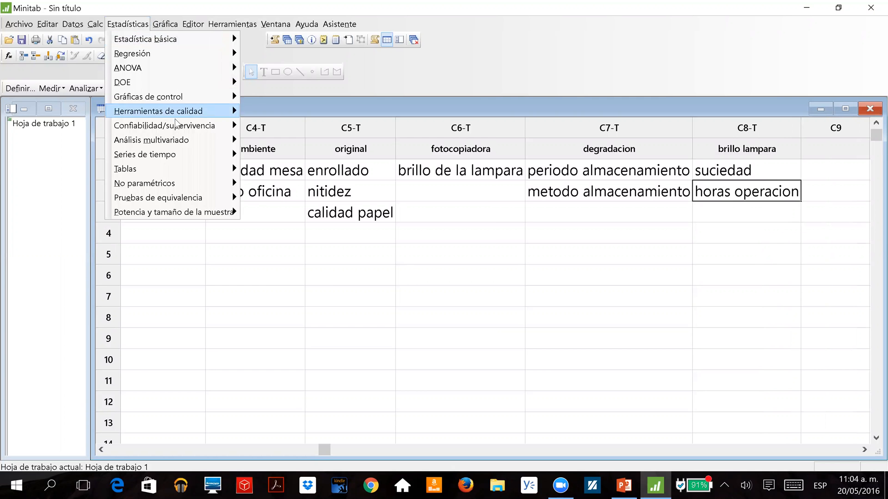
pyautogui.moveTo(179, 112)
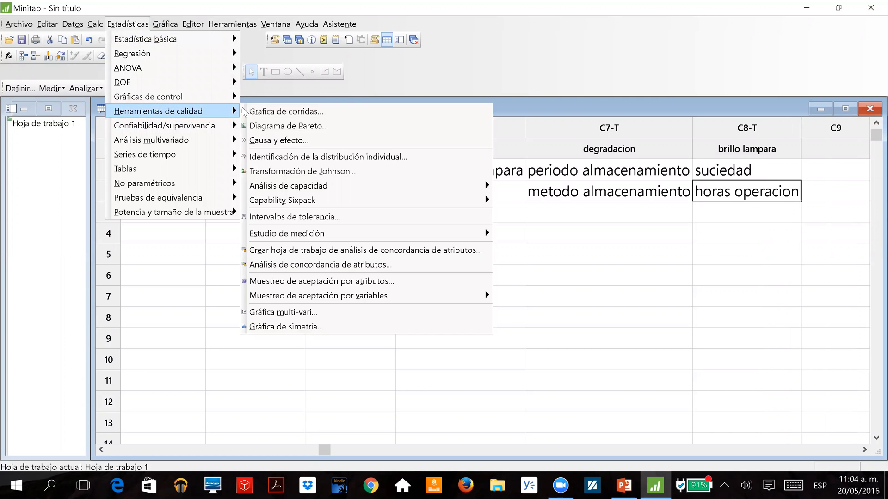
pyautogui.click(258, 141)
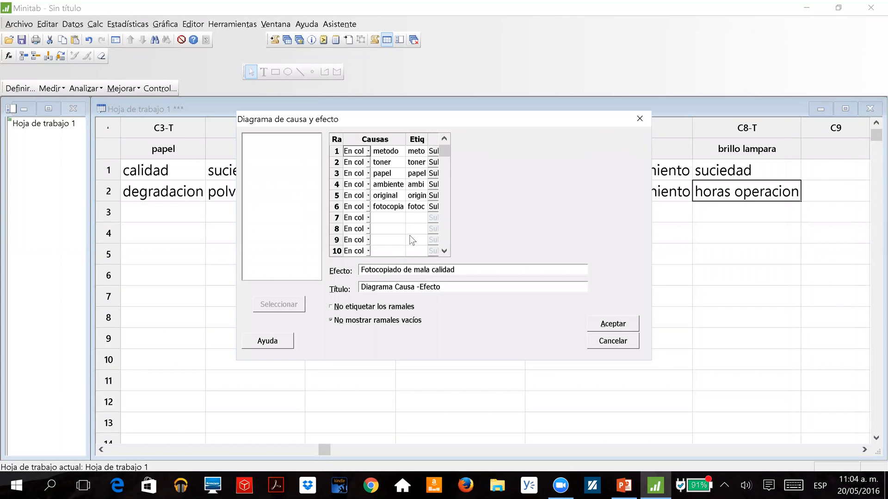
pyautogui.click(433, 206)
pyautogui.click(411, 169)
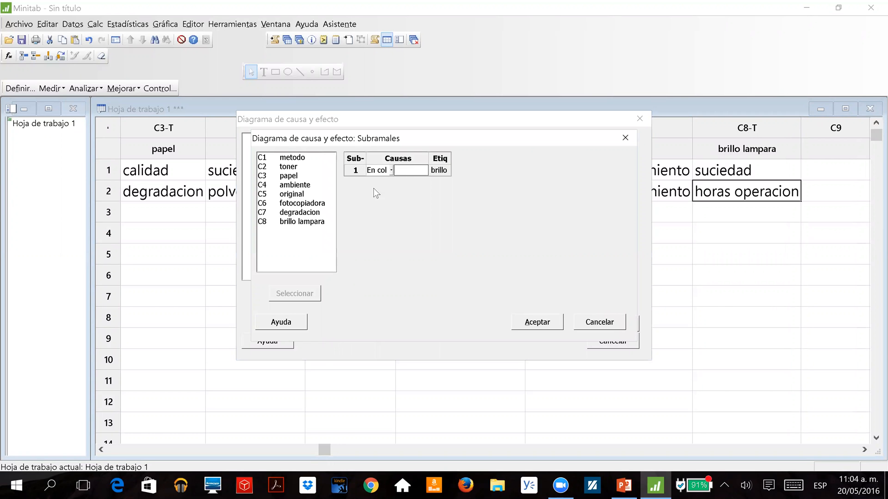
pyautogui.doubleClick(321, 224)
pyautogui.click(530, 322)
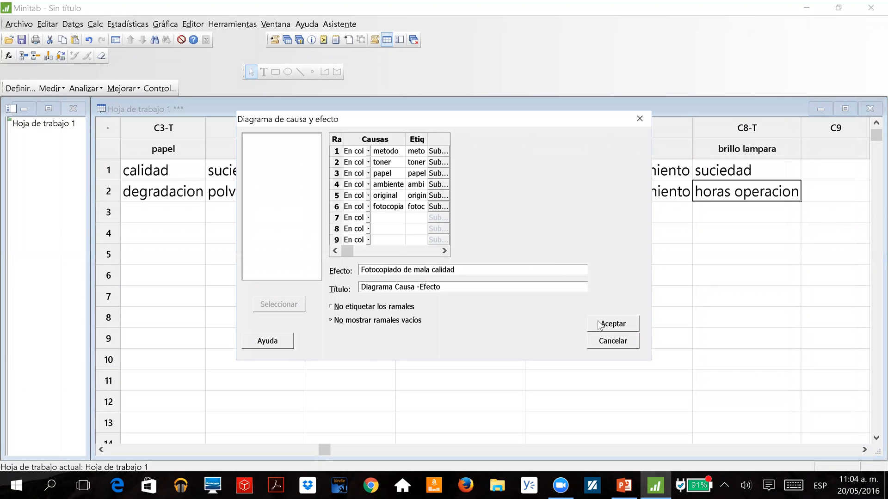
pyautogui.click(601, 324)
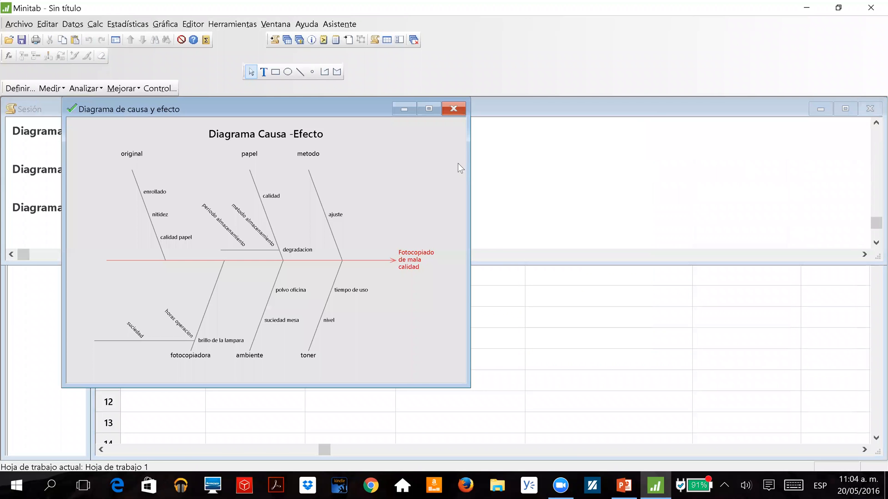
pyautogui.click(428, 109)
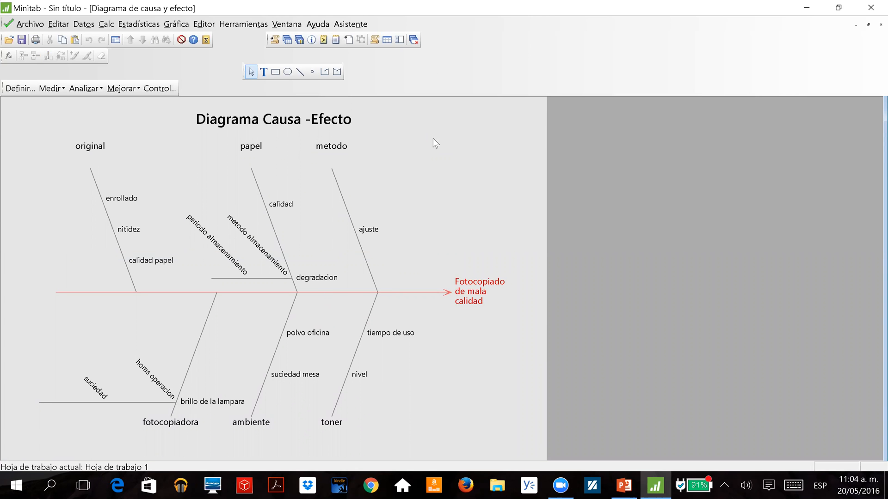
pyautogui.hotkey('ctrl', 'e')
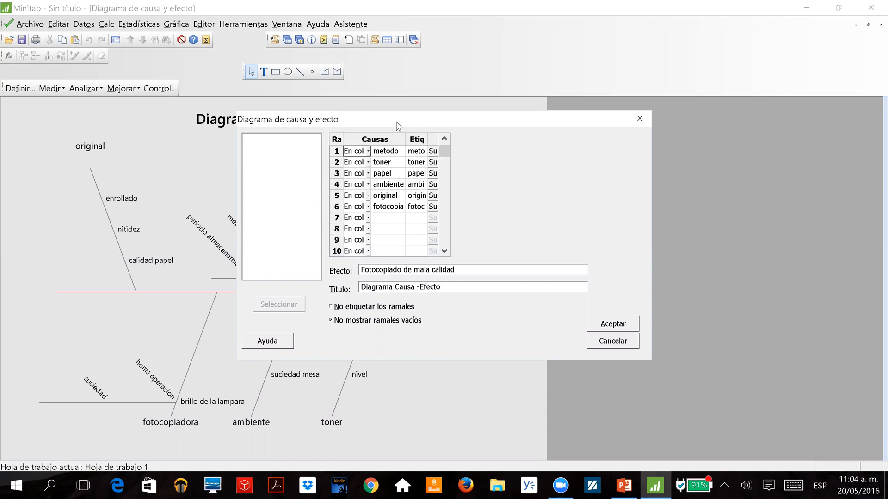
pyautogui.moveTo(396, 121); pyautogui.dragTo(546, 137)
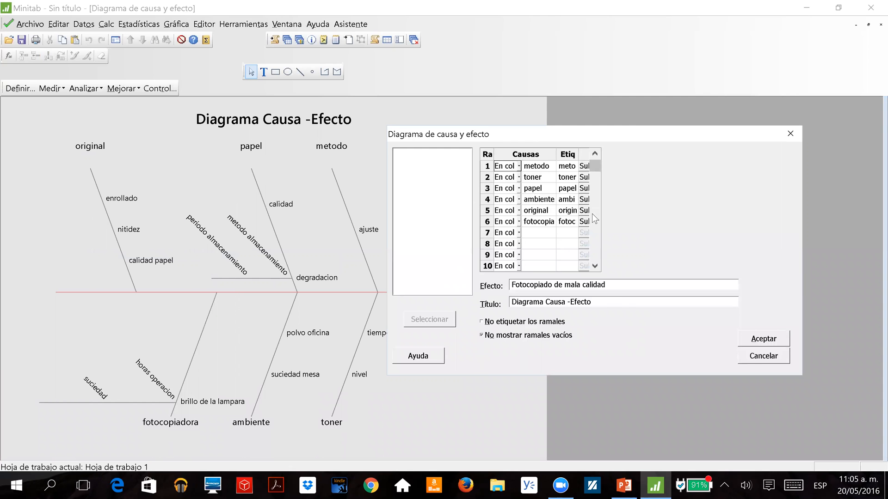
pyautogui.click(777, 360)
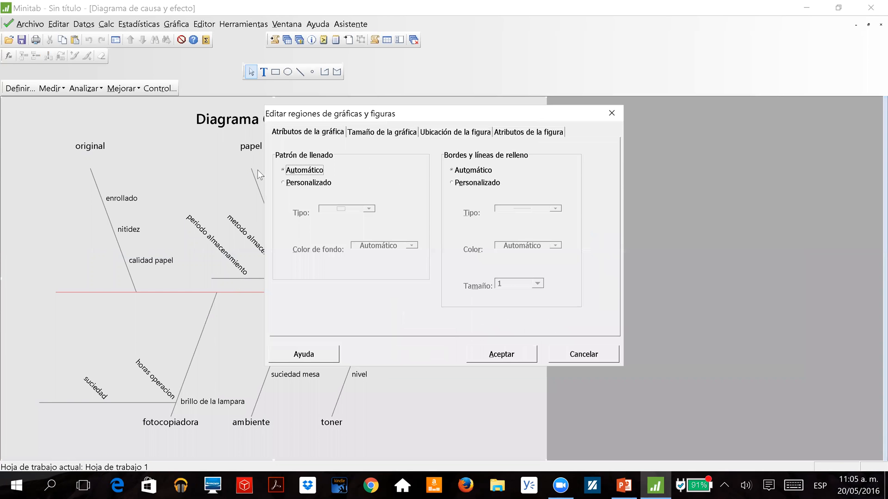
# Apply a custom fill pattern with a white background colour to the cause-and-effect diagram's graph region.
pyautogui.click(294, 184)
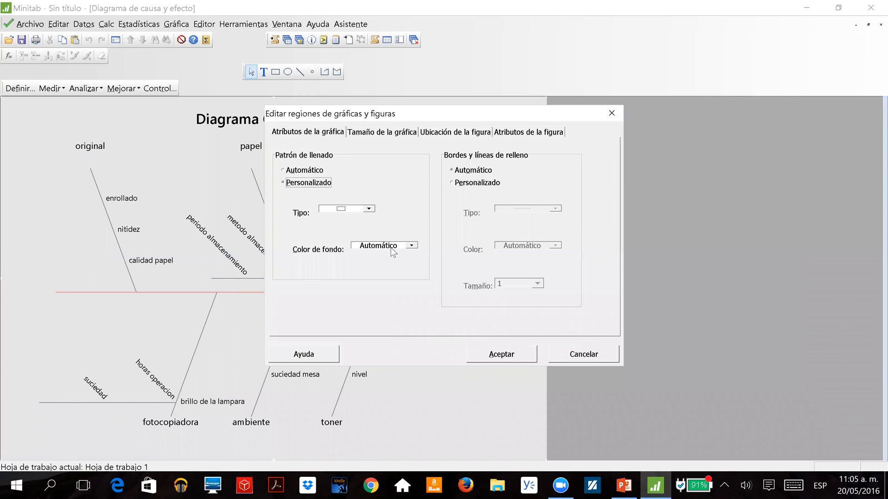
pyautogui.click(386, 245)
pyautogui.click(354, 313)
pyautogui.click(492, 356)
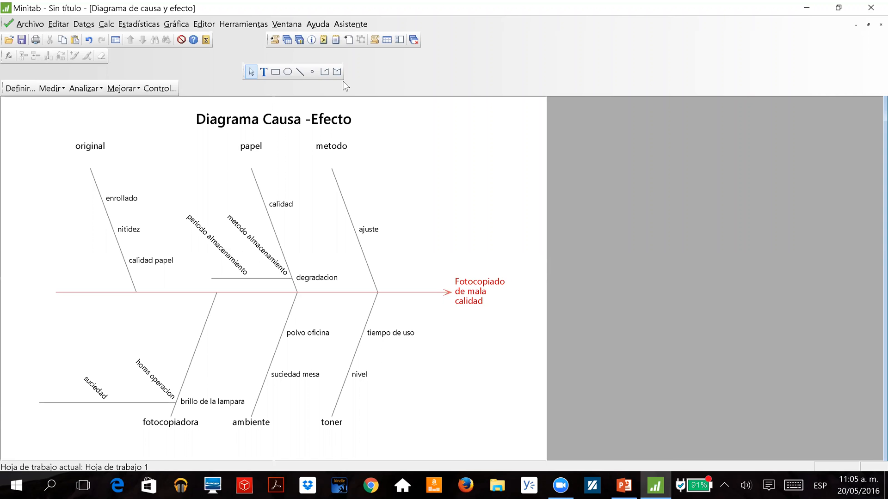
# Bring up the worksheet and examine its cause columns, from the sub-branch columns degradacion and brillo lampara back to metodo.
pyautogui.click(308, 54)
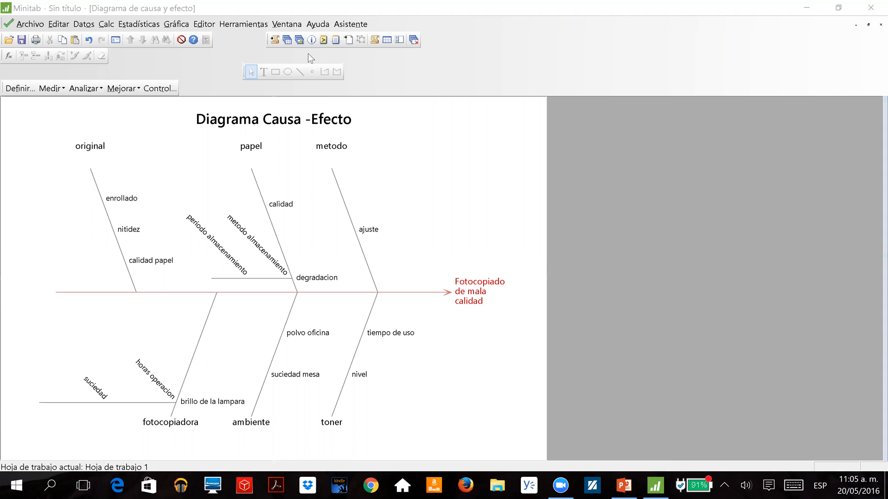
pyautogui.click(288, 40)
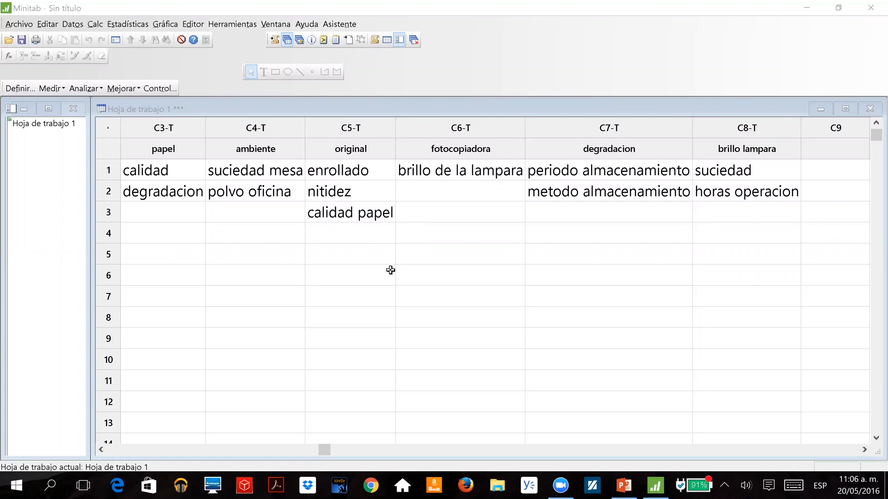
pyautogui.click(393, 254)
pyautogui.click(356, 204)
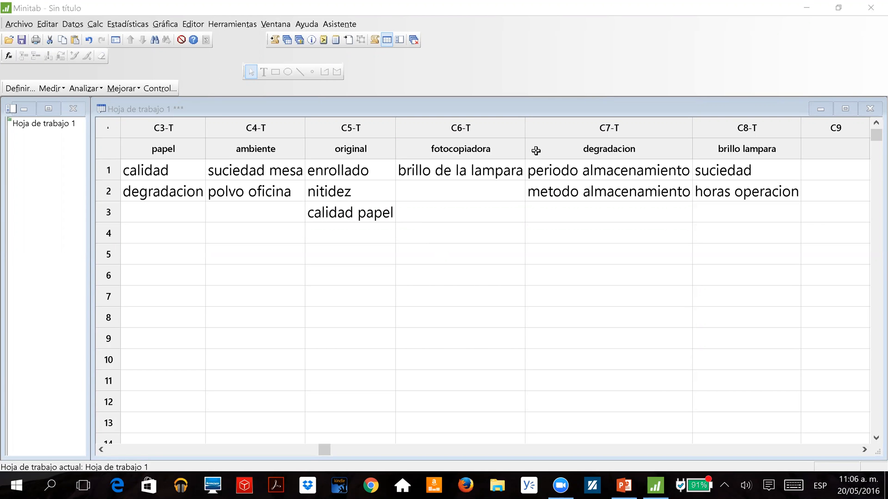
pyautogui.click(603, 147)
pyautogui.click(604, 147)
pyautogui.click(697, 152)
pyautogui.press('Left')
pyautogui.press('Right')
pyautogui.press('Right')
pyautogui.press('Left')
pyautogui.press('Left')
pyautogui.press('Left')
pyautogui.press('Left')
pyautogui.press('Right')
pyautogui.press('Right')
pyautogui.press('Left')
pyautogui.press('Right')
pyautogui.press('Left')
pyautogui.press('Left')
pyautogui.press('Left')
pyautogui.press('Left')
pyautogui.press('Left')
pyautogui.press('Left')
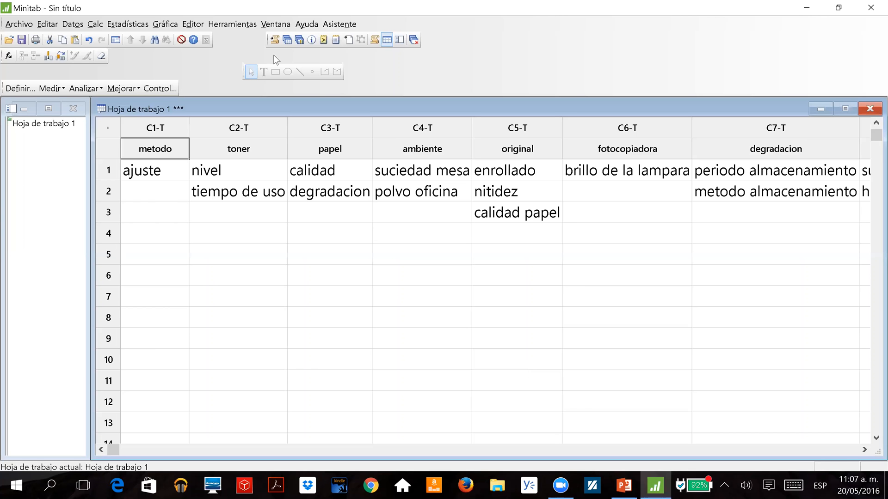
# Display the latest cause-and-effect diagram from the project's list of graphs.
pyautogui.click(299, 40)
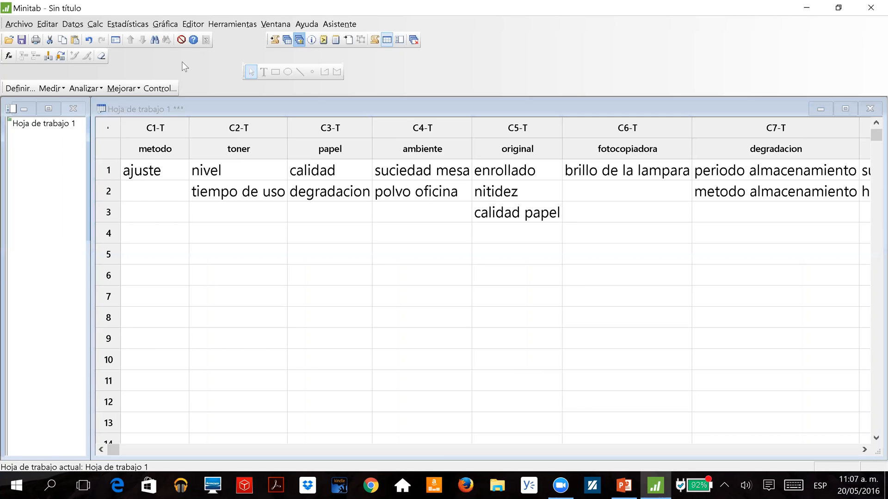
pyautogui.click(9, 160)
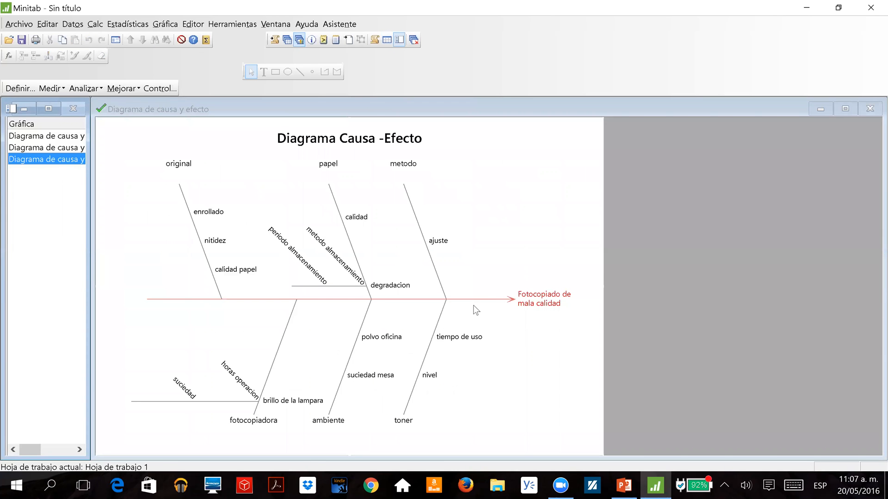
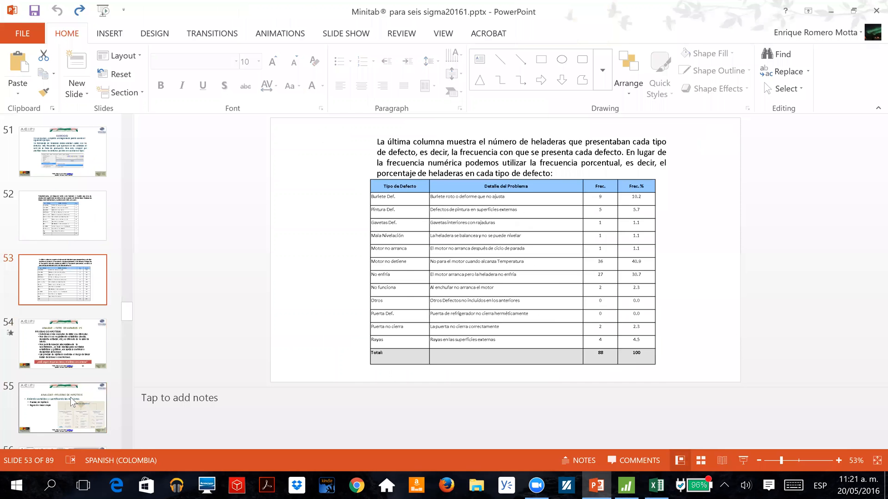
# Switch to Minitab, bring up the worksheet Hoja de trabajo 2, and name the empty column C4 "peso".
pyautogui.click(626, 485)
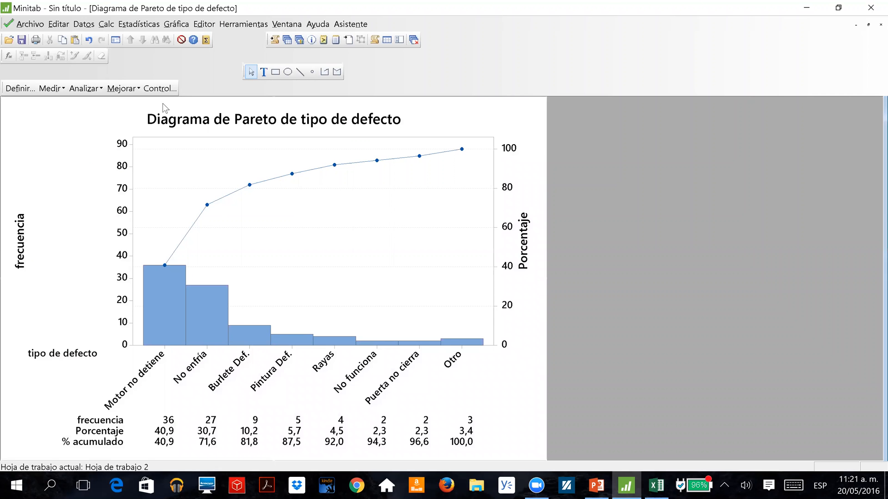
pyautogui.click(290, 41)
pyautogui.doubleClick(44, 135)
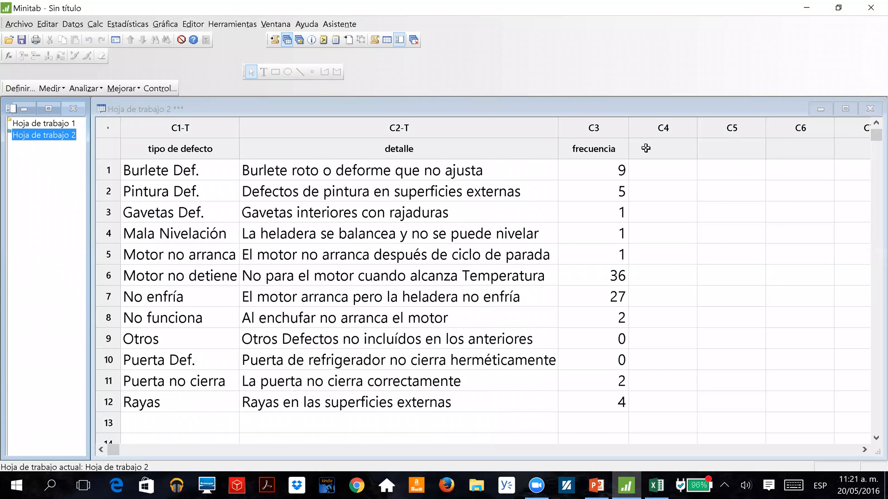
pyautogui.click(646, 148)
pyautogui.press('Left')
pyautogui.press('Right')
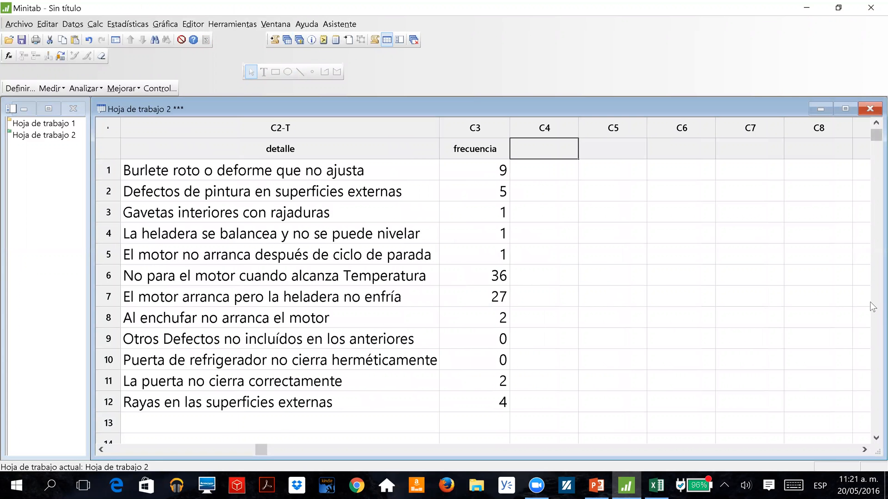
pyautogui.write('peso')
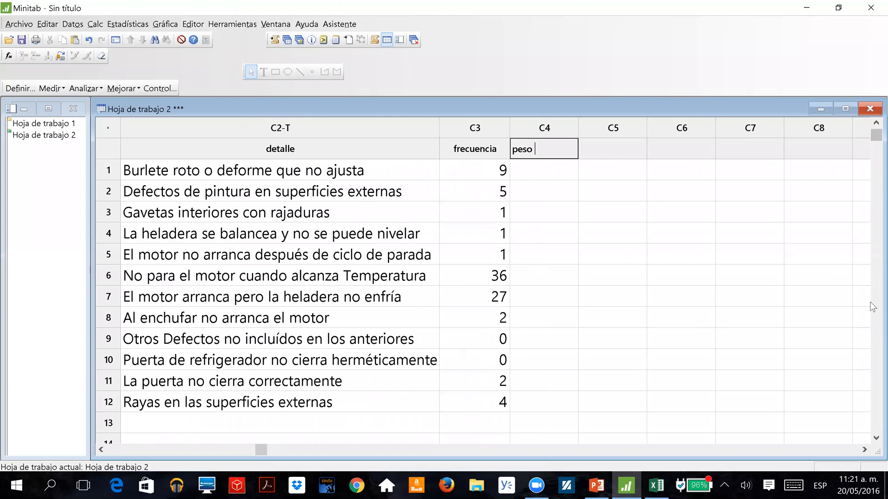
pyautogui.press('Return')
pyautogui.press('Up')
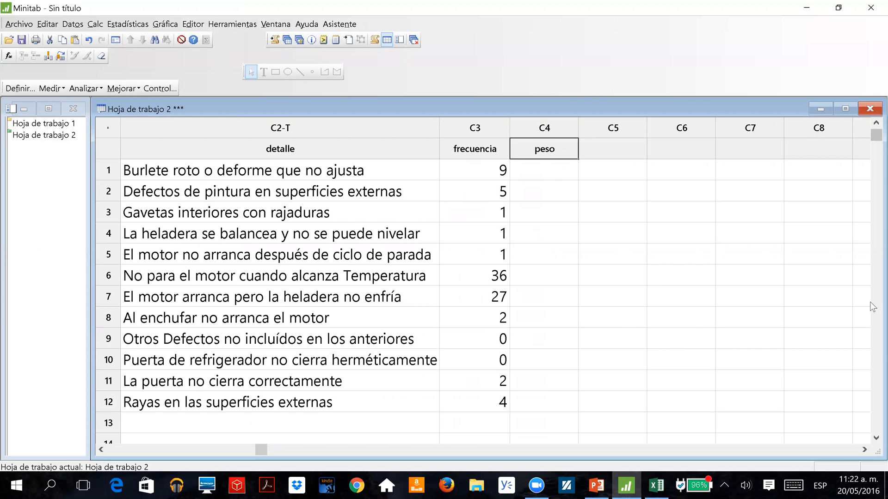
# Enter the weights 5, 4, 1, 3 and 3 in rows 1 to 5 of the peso column.
pyautogui.press('Return')
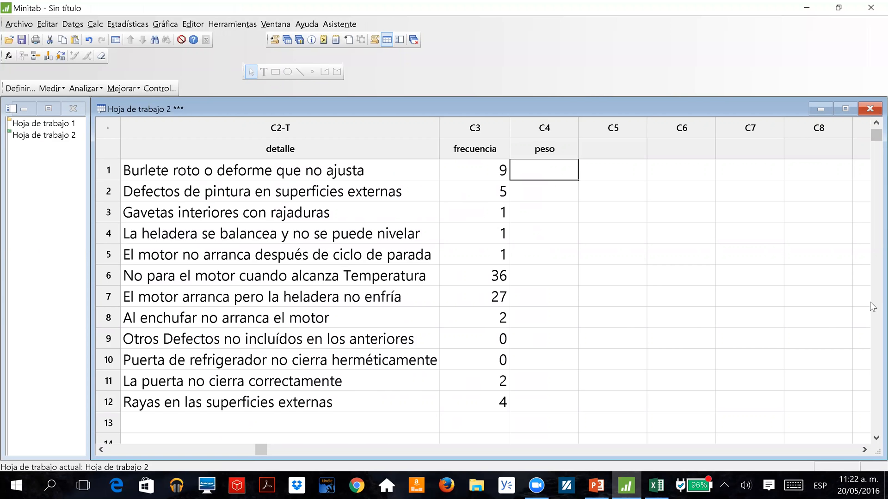
pyautogui.press('Left')
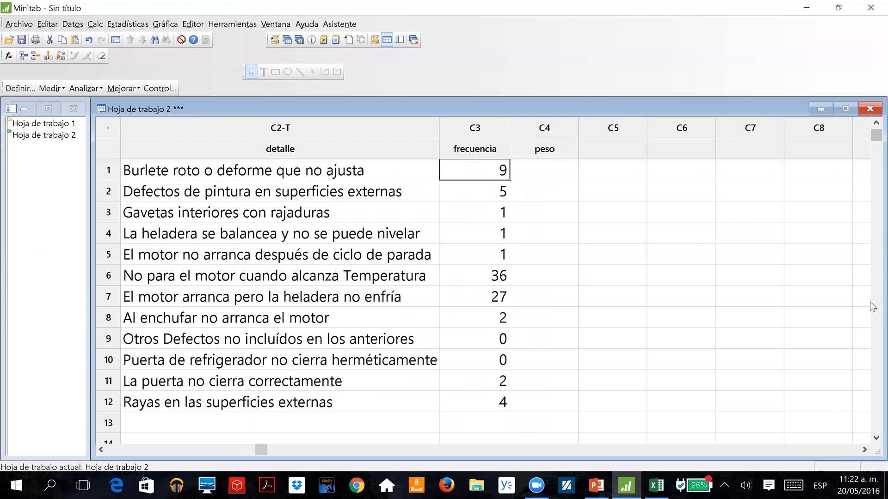
pyautogui.press('Right')
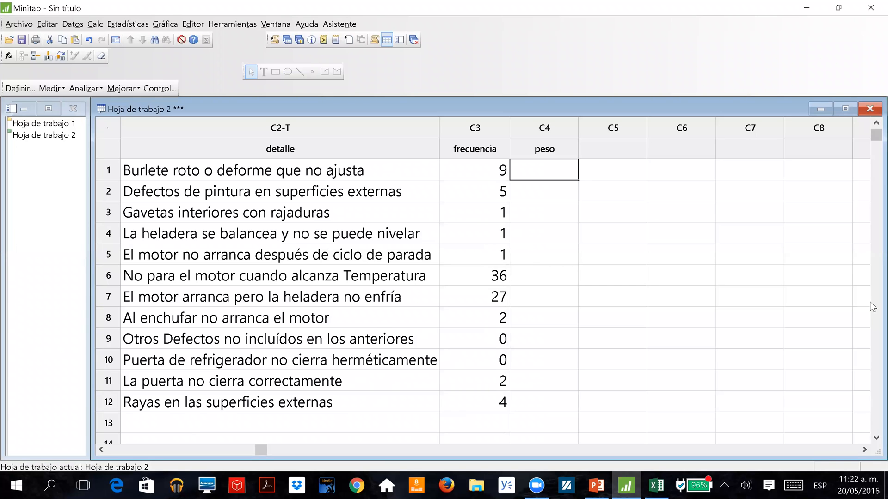
pyautogui.write('5')
pyautogui.press('Return')
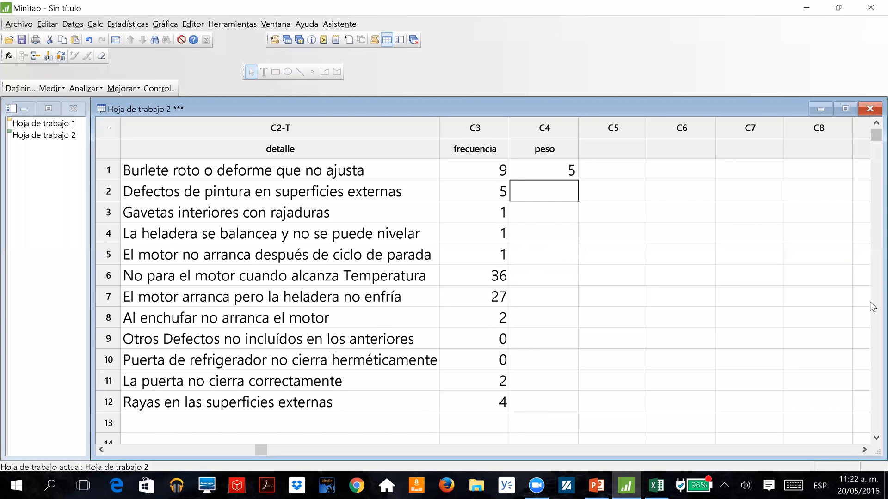
pyautogui.write('4')
pyautogui.press('Return')
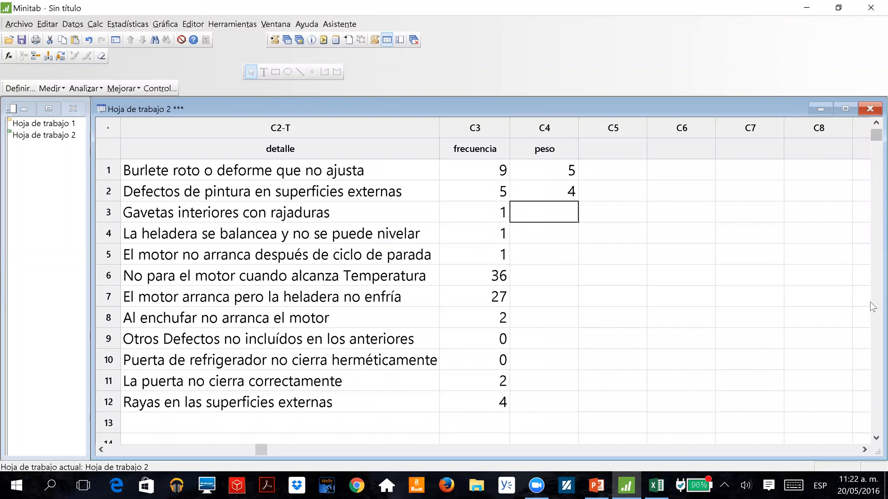
pyautogui.write('1')
pyautogui.press('Return')
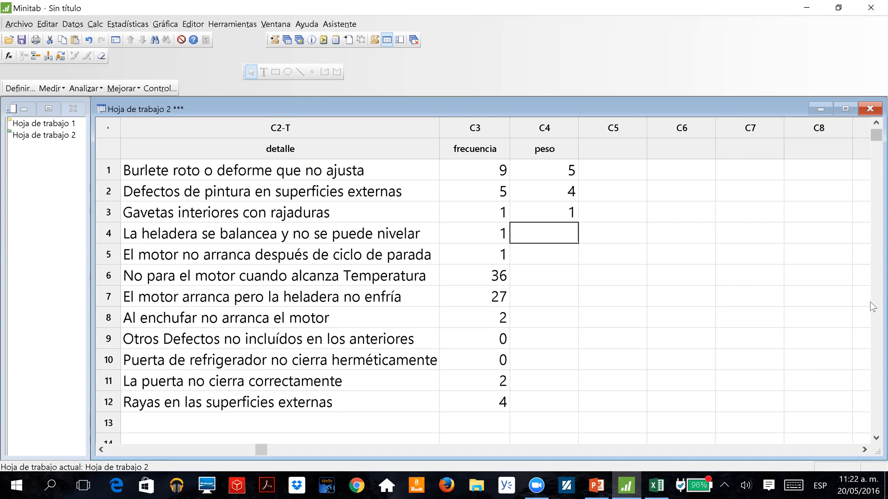
pyautogui.write('3')
pyautogui.press('Return')
pyautogui.write('3')
pyautogui.press('Return')
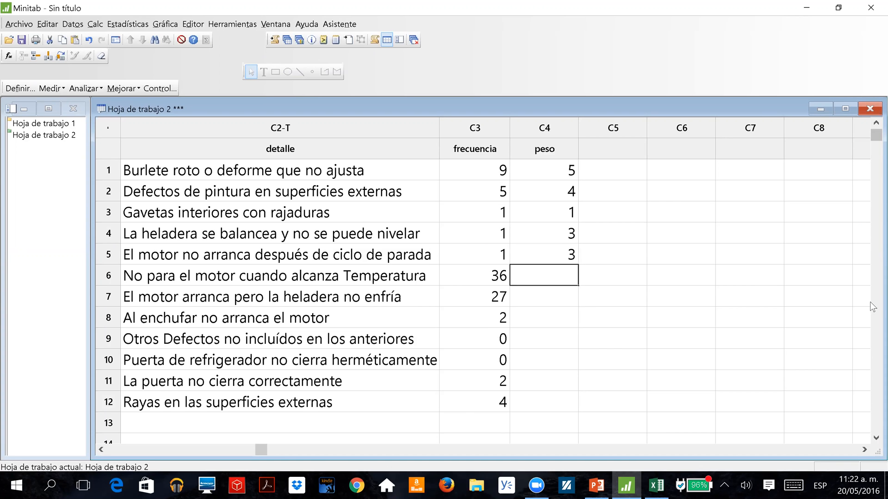
# Enter the weights 5, 4, 3, 1, 1, 2 and 2 in rows 6 to 12 of the peso column.
pyautogui.write('5')
pyautogui.press('Return')
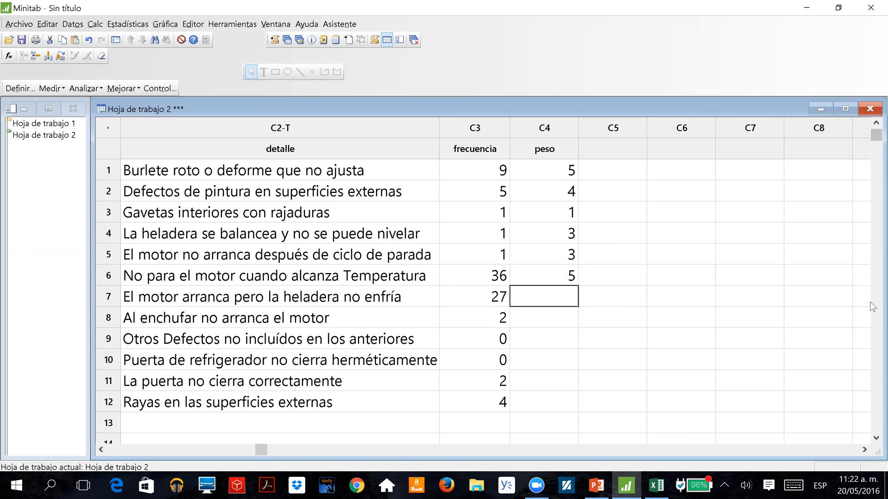
pyautogui.write('4')
pyautogui.press('Return')
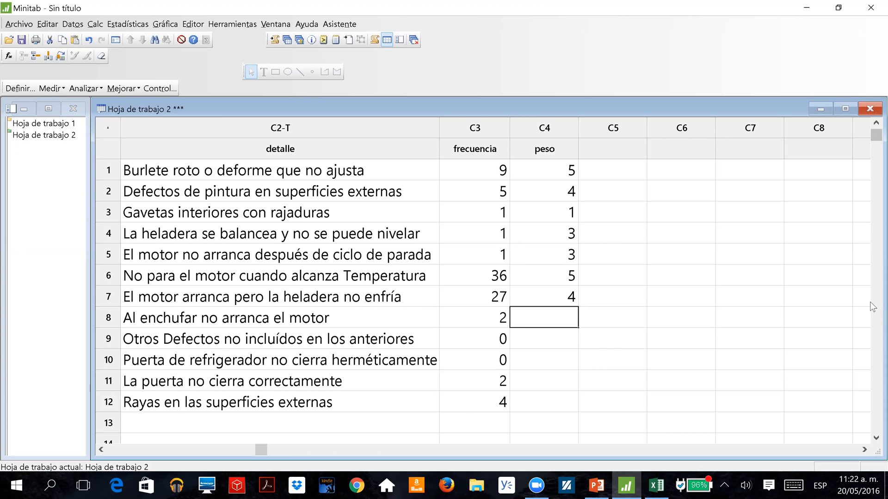
pyautogui.write('3')
pyautogui.press('Return')
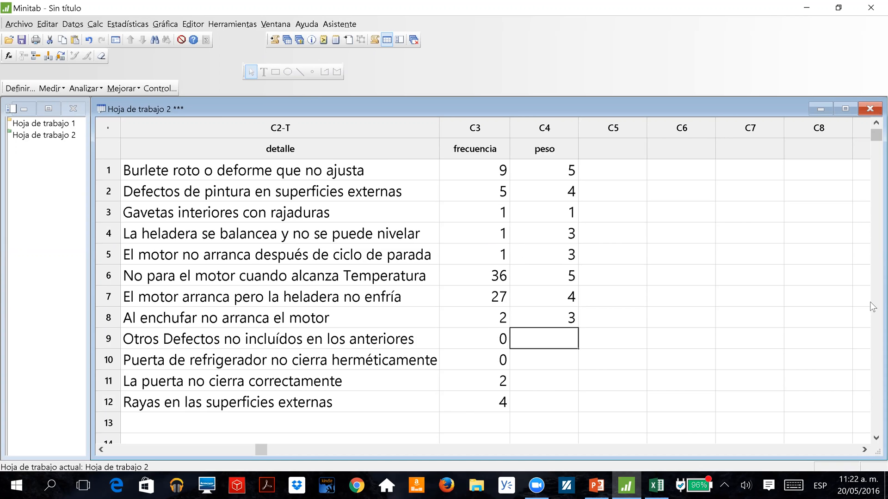
pyautogui.write('1')
pyautogui.press('Return')
pyautogui.write('1')
pyautogui.press('Return')
pyautogui.write('1')
pyautogui.press('Return')
pyautogui.press('Up')
pyautogui.write('2')
pyautogui.press('Return')
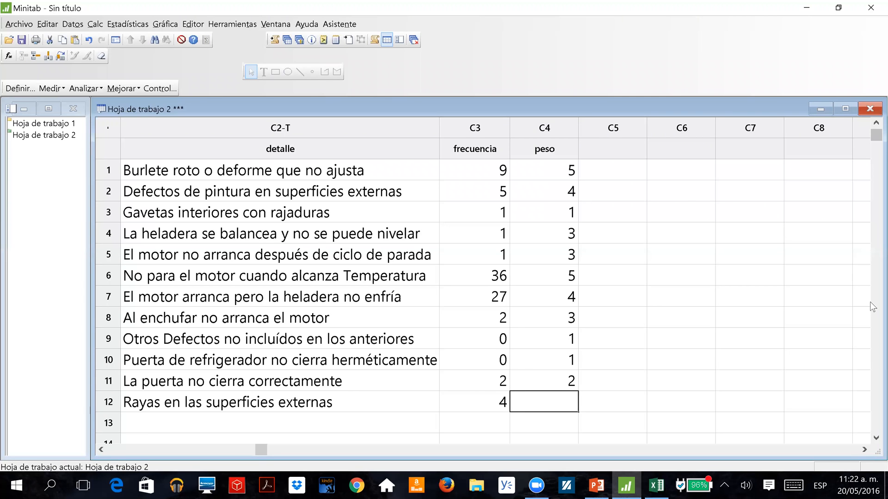
pyautogui.write('2')
pyautogui.press('Return')
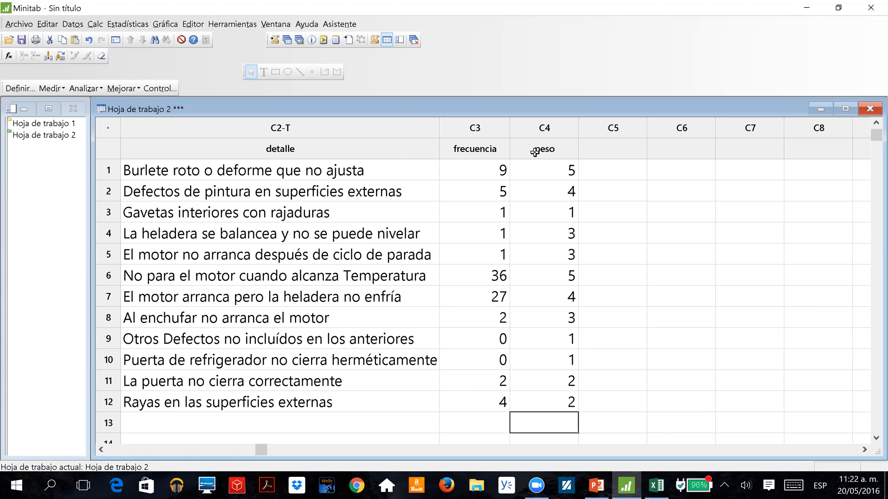
pyautogui.click(543, 183)
pyautogui.click(538, 272)
pyautogui.click(535, 376)
pyautogui.click(530, 403)
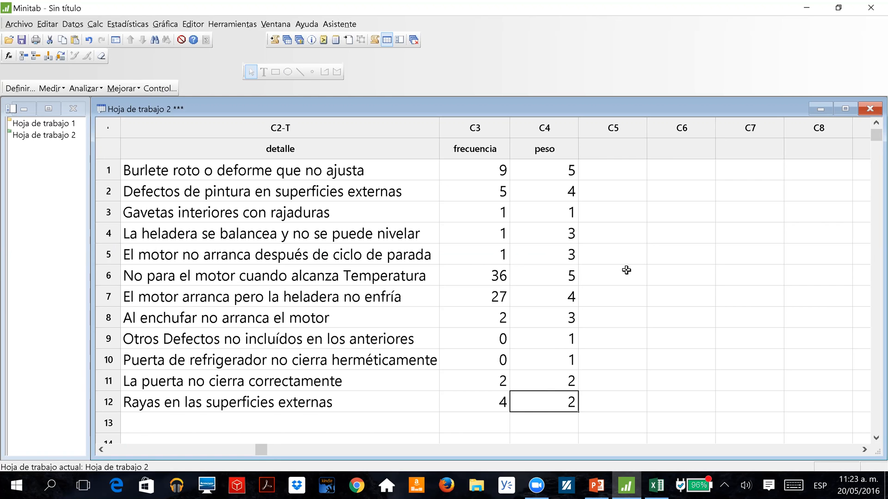
# Start the Calculator and set "frecuencia ponderada" as the variable that stores the result.
pyautogui.click(598, 157)
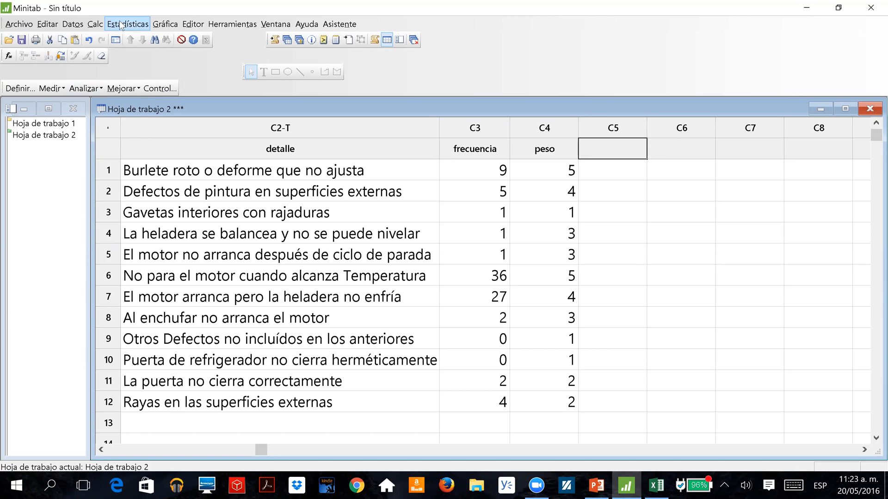
pyautogui.click(96, 24)
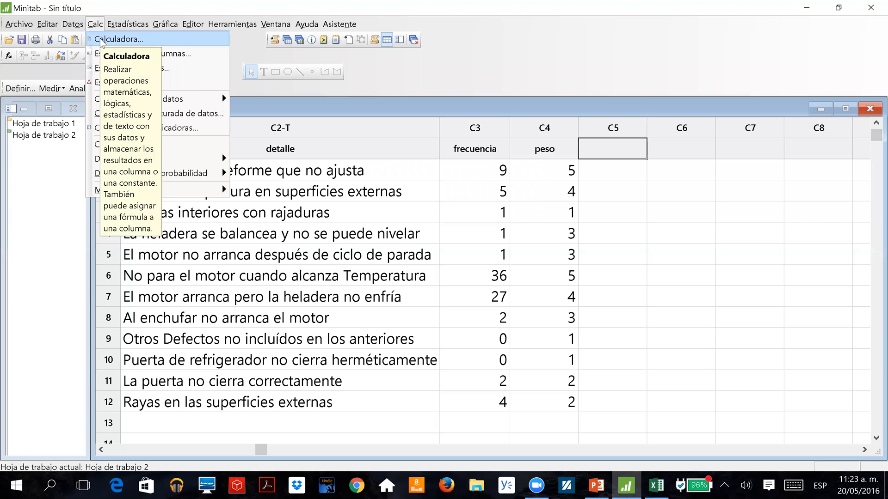
pyautogui.click(102, 41)
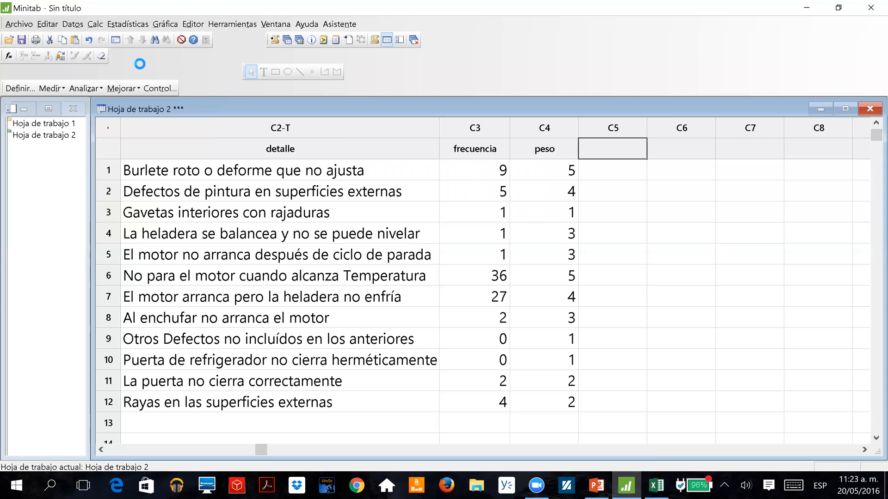
pyautogui.write('frecuen')
pyautogui.write('cia ponderada')
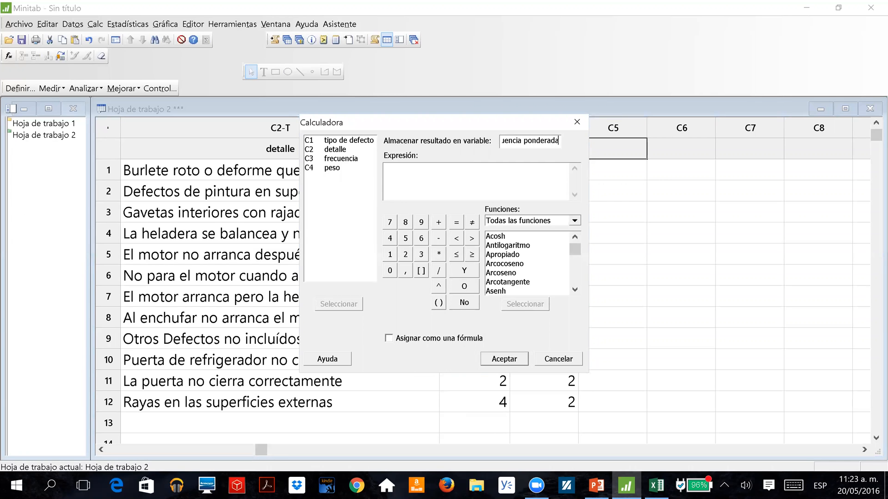
pyautogui.click(407, 182)
pyautogui.moveTo(402, 120); pyautogui.dragTo(248, 121)
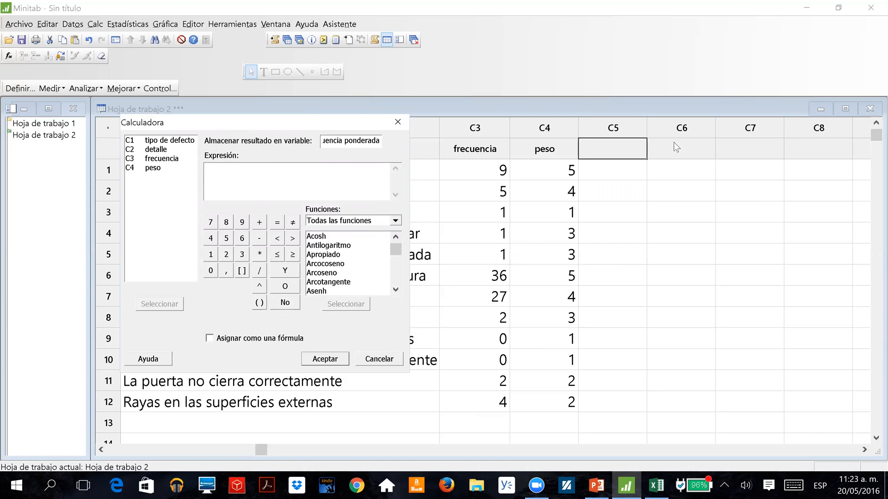
# Calculate frecuencia ponderada with the expression 'frecuencia' * 'peso', assigned as a formula.
pyautogui.click(231, 173)
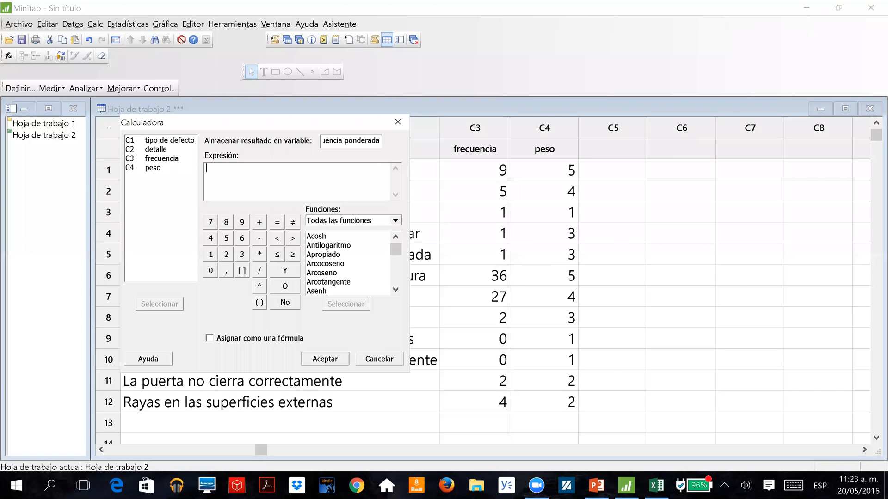
pyautogui.doubleClick(157, 158)
pyautogui.click(259, 254)
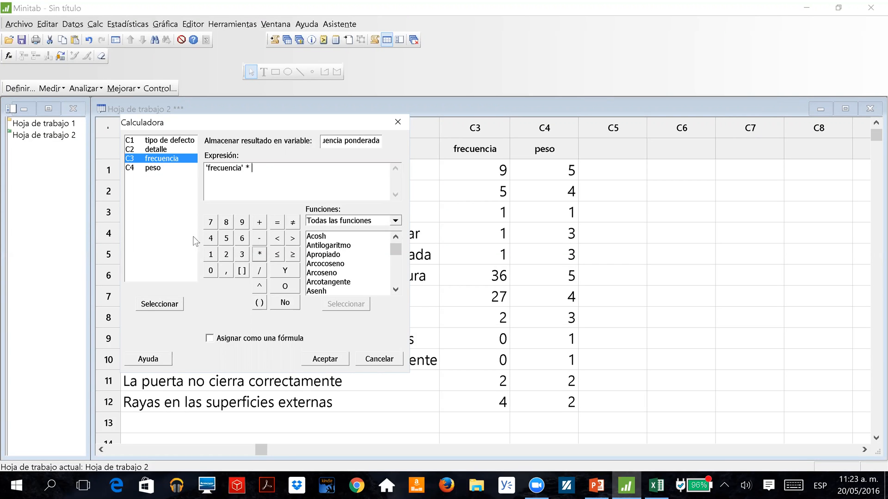
pyautogui.doubleClick(152, 168)
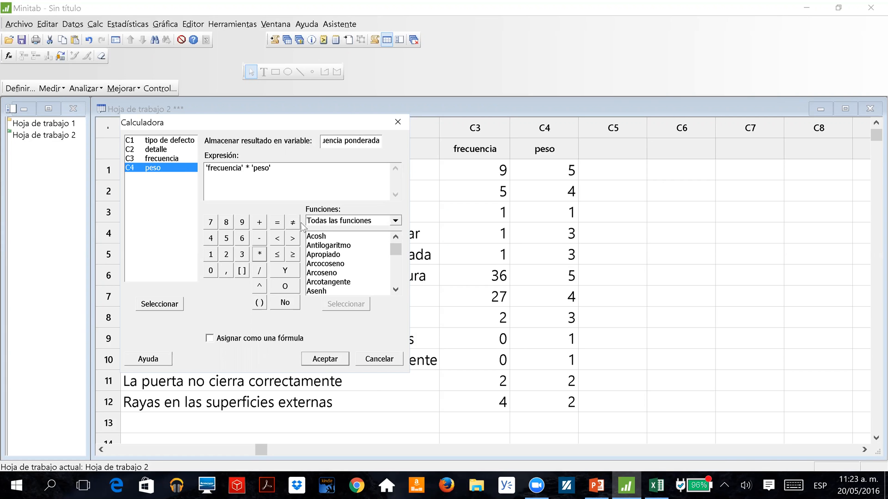
pyautogui.click(210, 339)
pyautogui.click(321, 363)
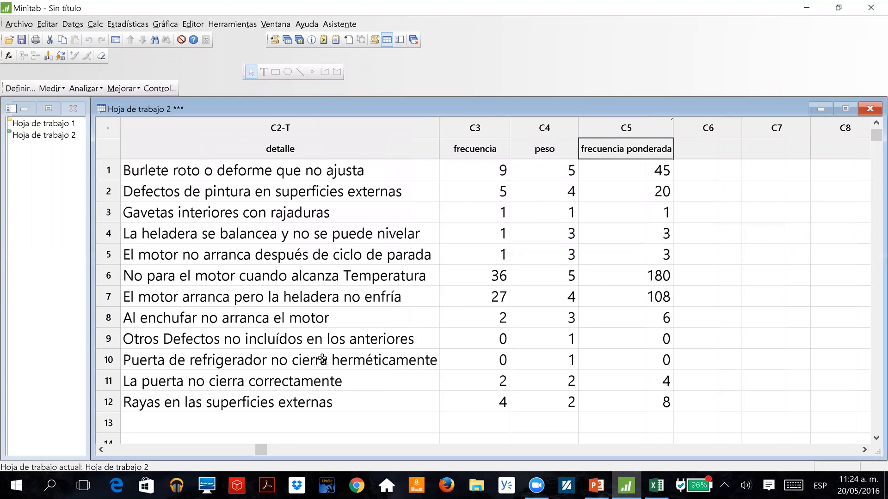
# Set the peso of row 3, Gavetas interiores con rajaduras, to 2 and check its frecuencia ponderada cell.
pyautogui.click(572, 196)
pyautogui.press('Down')
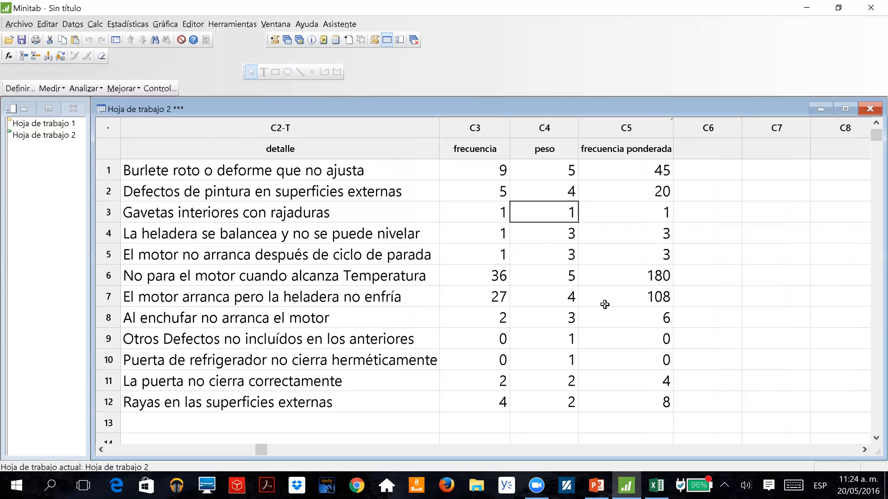
pyautogui.write('2')
pyautogui.press('Return')
pyautogui.press('Up')
pyautogui.press('Right')
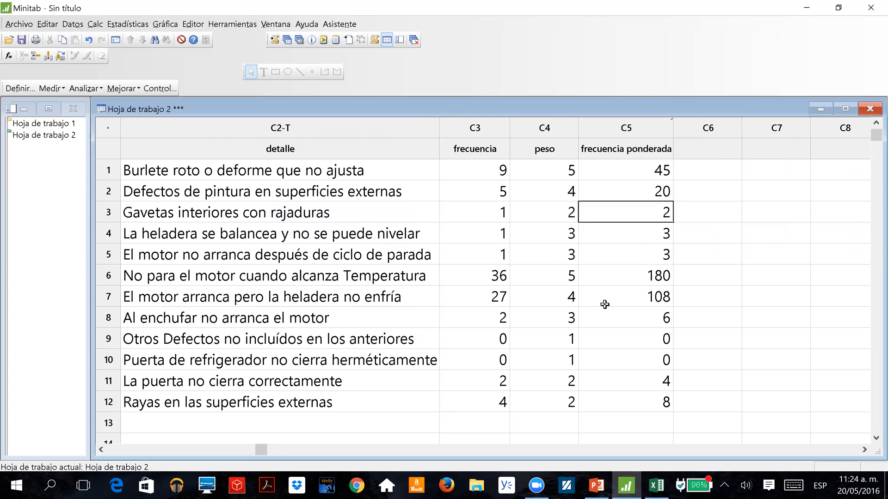
# Try peso values of 1, 3 and 2 in row 3 to test the formula's automatic recalculation.
pyautogui.press('Left')
pyautogui.write('1')
pyautogui.press('Return')
pyautogui.press('Up')
pyautogui.write('3')
pyautogui.press('Return')
pyautogui.press('Up')
pyautogui.write('2')
pyautogui.press('Return')
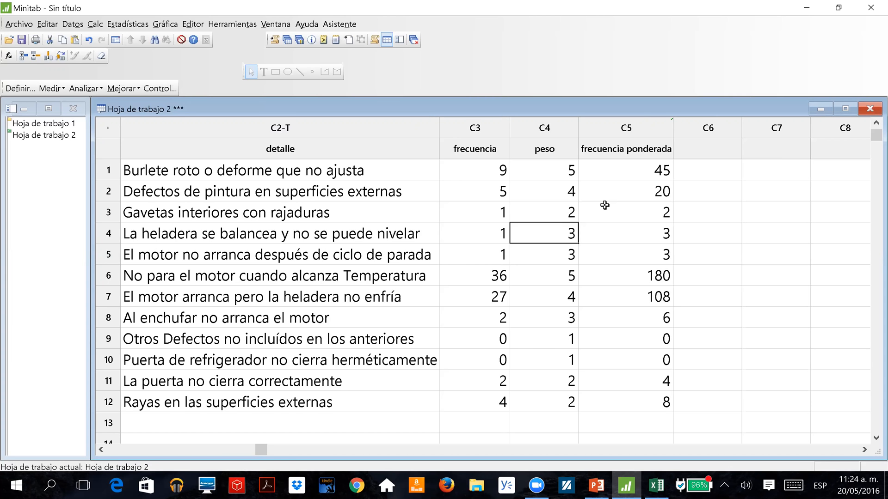
pyautogui.click(130, 24)
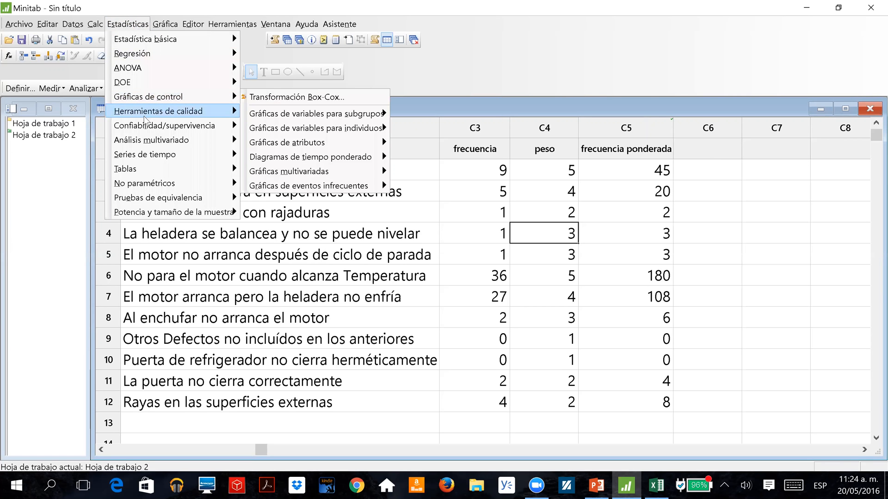
pyautogui.moveTo(144, 116)
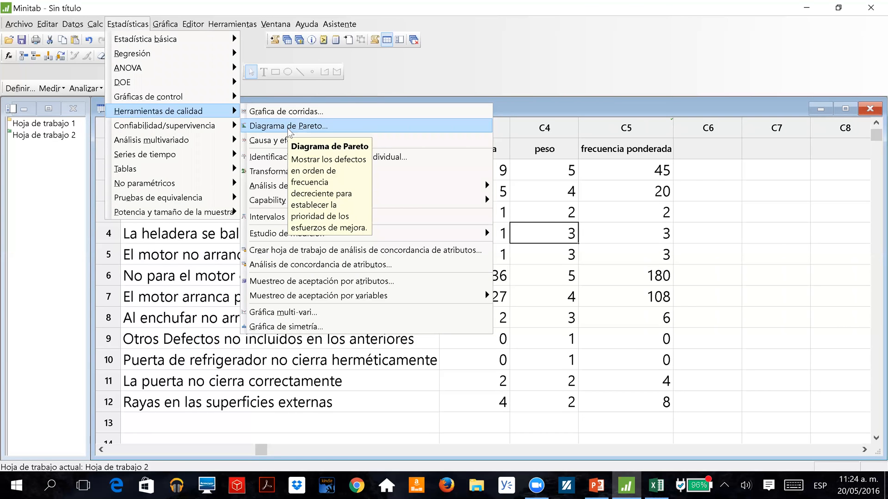
pyautogui.click(689, 45)
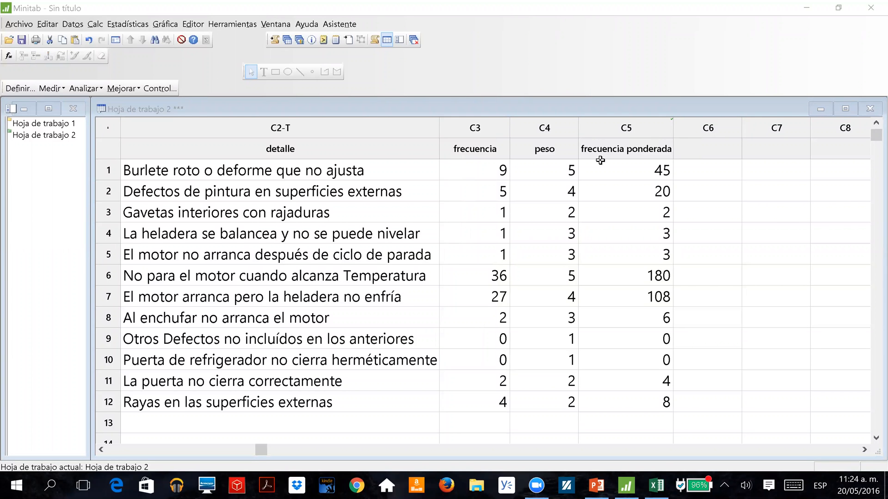
# Review the storage variable and expression of frecuencia ponderada in the Calculator and cancel the dialog.
pyautogui.click(95, 28)
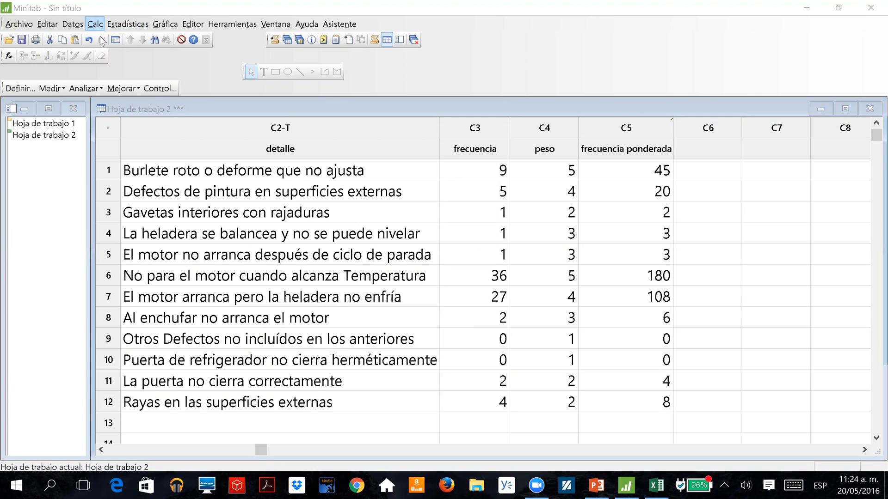
pyautogui.click(98, 40)
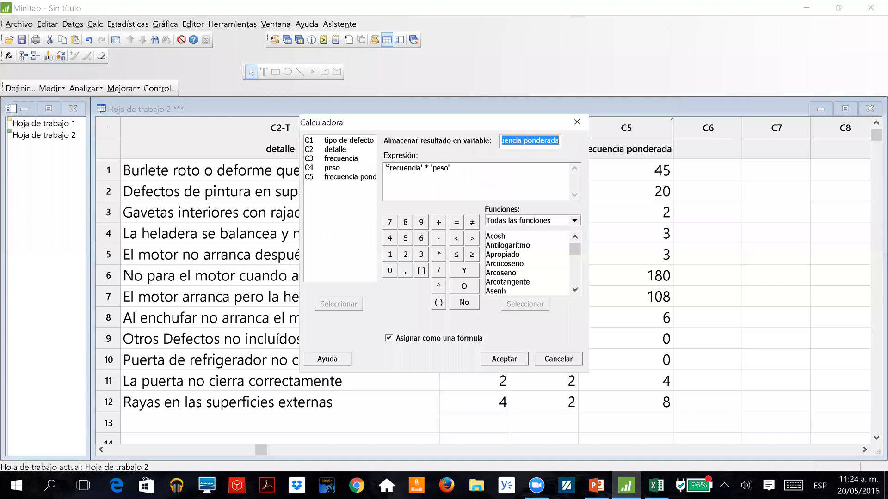
pyautogui.click(521, 141)
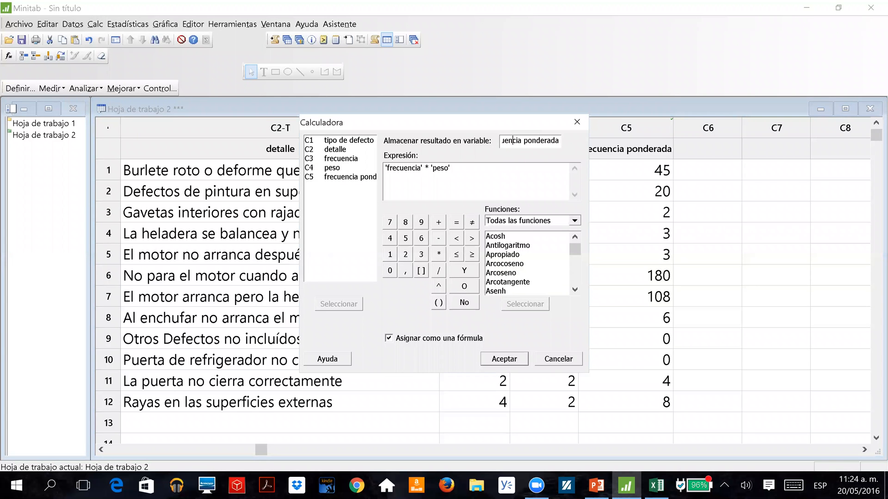
pyautogui.click(451, 169)
pyautogui.click(559, 359)
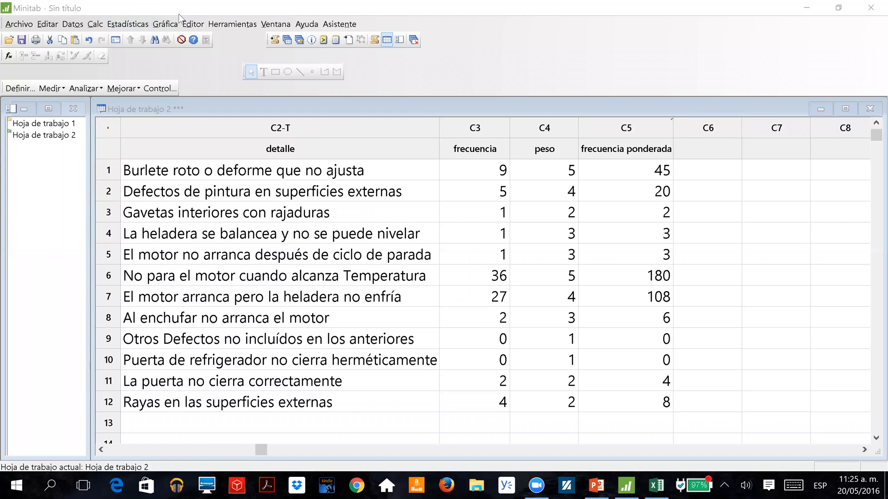
# Create a Pareto chart of 'tipo de defecto' using 'frecuencia ponderada' as frequencies, combining the remaining defects after 95 percent.
pyautogui.click(143, 25)
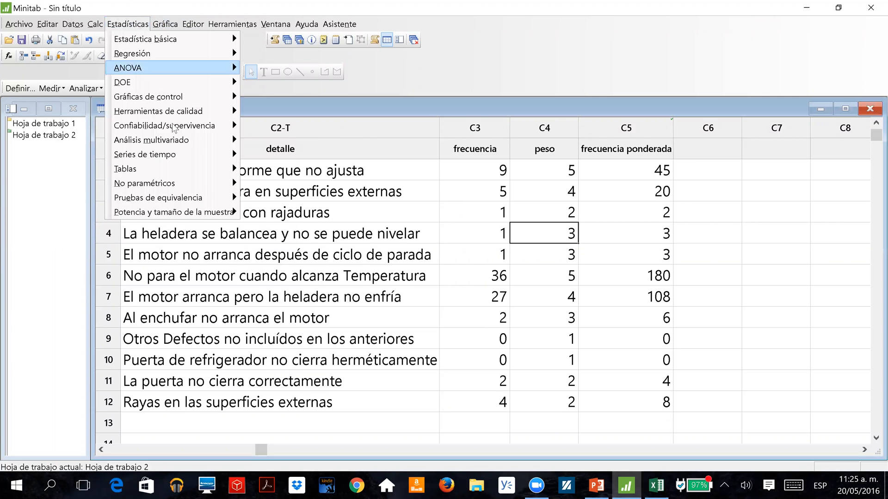
pyautogui.moveTo(203, 111)
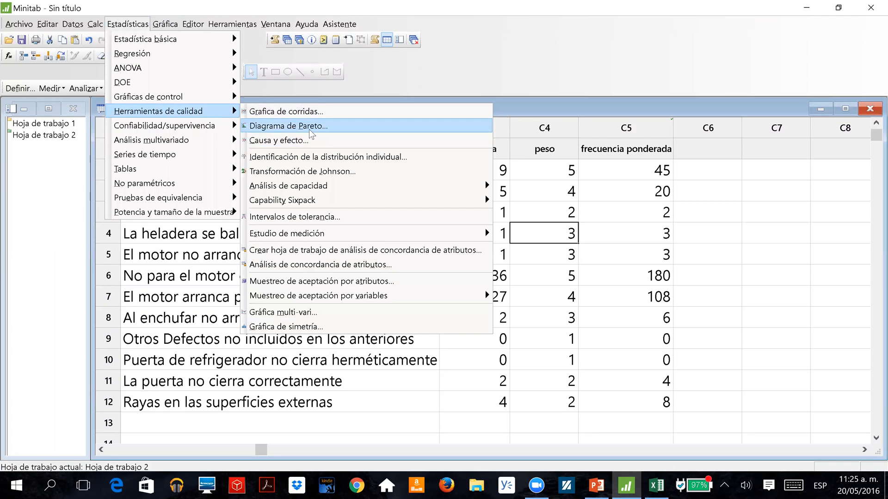
pyautogui.click(286, 126)
pyautogui.press('Tab')
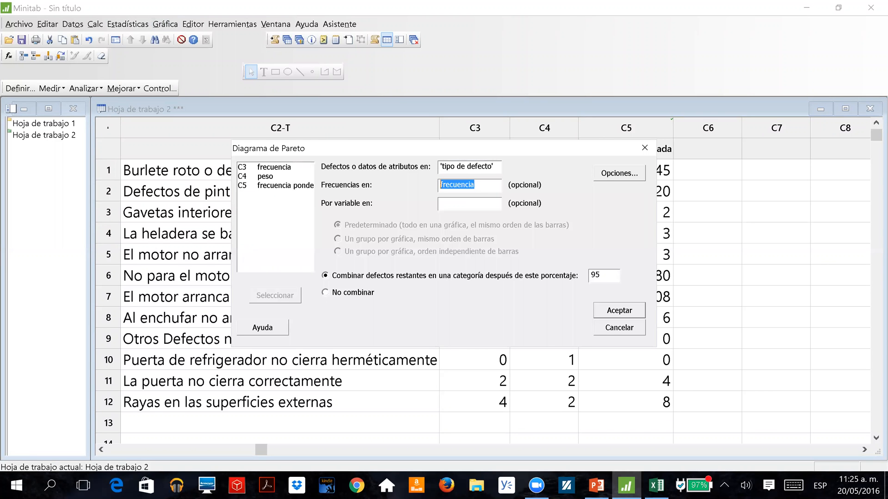
pyautogui.doubleClick(271, 187)
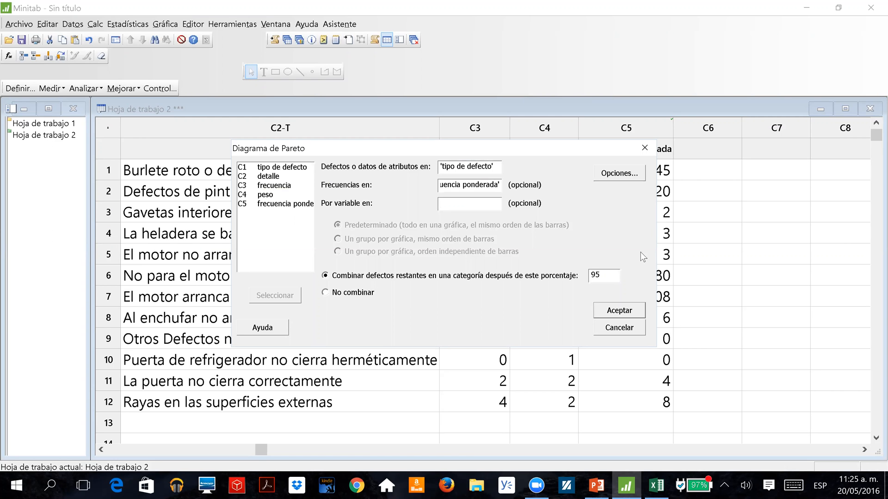
pyautogui.click(605, 314)
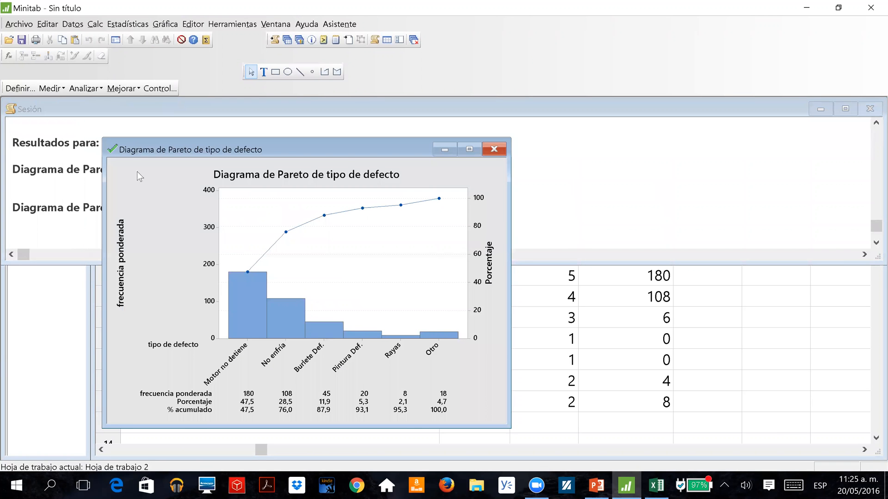
# Start the layout tool from the weighted Pareto chart and set the grid to 2 rows and 1 column.
pyautogui.click(193, 24)
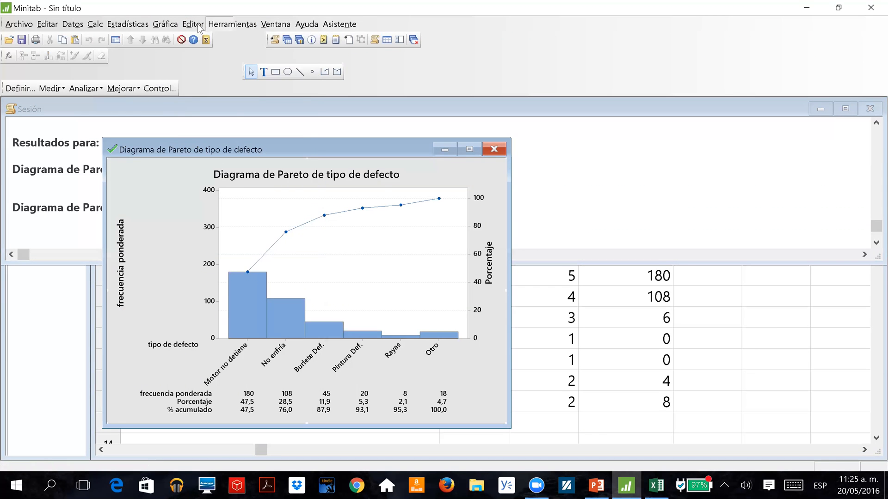
pyautogui.click(245, 145)
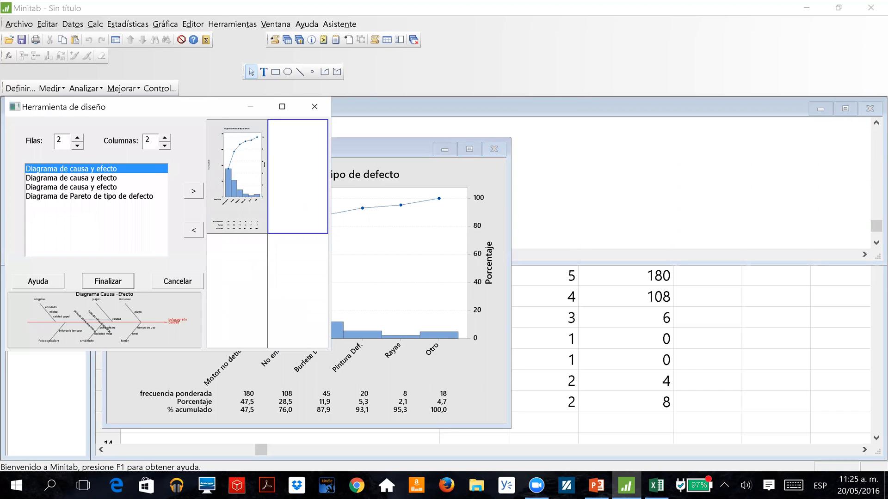
pyautogui.click(76, 147)
pyautogui.click(77, 138)
pyautogui.click(164, 146)
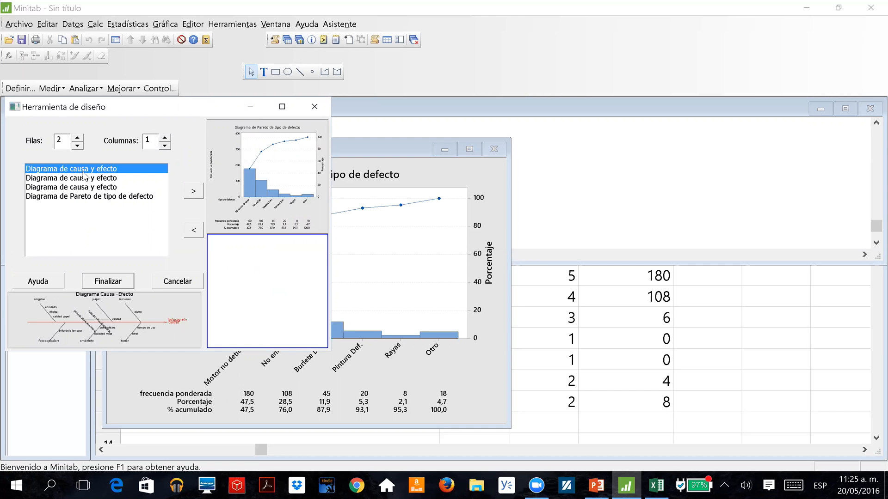
# Add the unweighted Pareto chart of tipo de defecto below the weighted one, finish the layout and maximize its window.
pyautogui.click(72, 196)
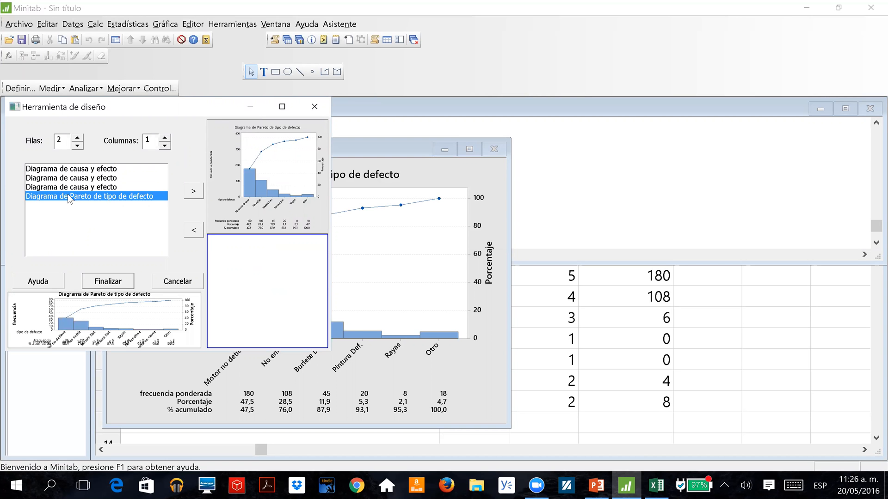
pyautogui.click(193, 191)
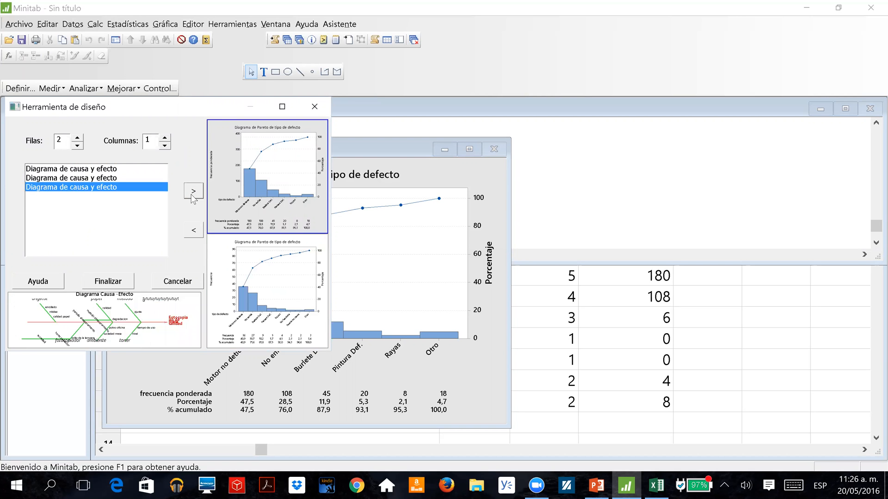
pyautogui.click(108, 279)
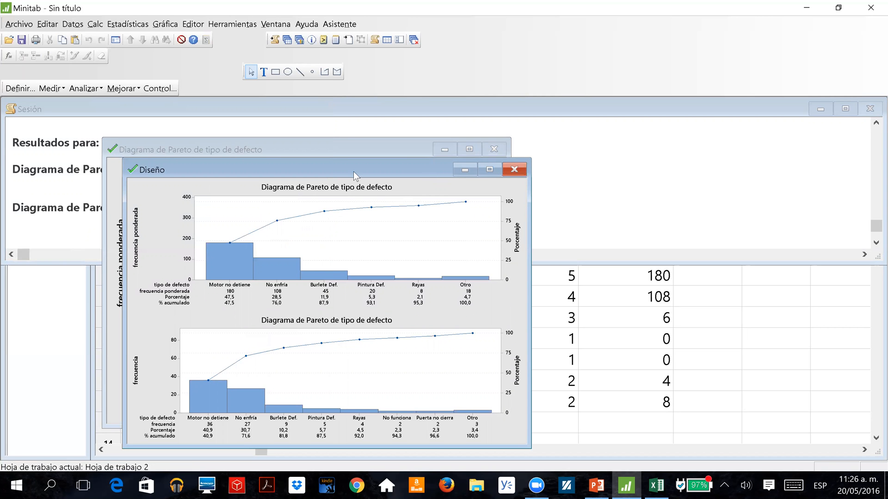
pyautogui.click(488, 170)
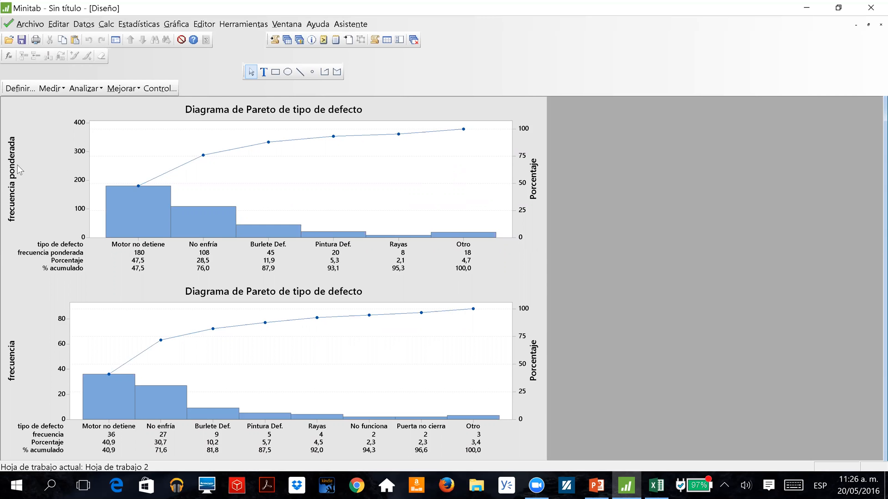
# Change the weighted chart's title to "Diagrama de Pareto con frecuencia ponderada".
pyautogui.doubleClick(223, 110)
pyautogui.moveTo(429, 301); pyautogui.dragTo(260, 299)
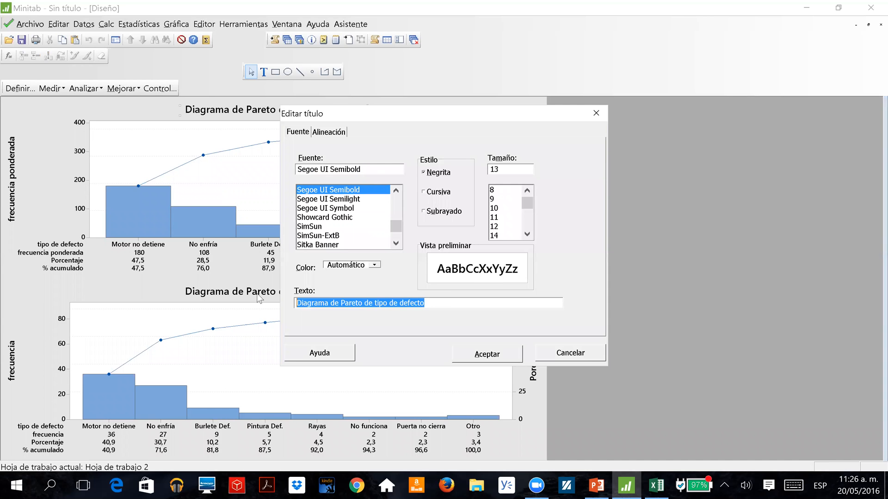
pyautogui.click(464, 300)
pyautogui.press('BackSpace')
pyautogui.press('BackSpace')
pyautogui.press('BackSpace')
pyautogui.press('BackSpace')
pyautogui.press('BackSpace')
pyautogui.press('BackSpace')
pyautogui.press('BackSpace')
pyautogui.press('BackSpace')
pyautogui.press('BackSpace')
pyautogui.press('BackSpace')
pyautogui.press('BackSpace')
pyautogui.press('BackSpace')
pyautogui.press('BackSpace')
pyautogui.press('BackSpace')
pyautogui.press('BackSpace')
pyautogui.press('BackSpace')
pyautogui.press('BackSpace')
pyautogui.press('BackSpace')
pyautogui.press('BackSpace')
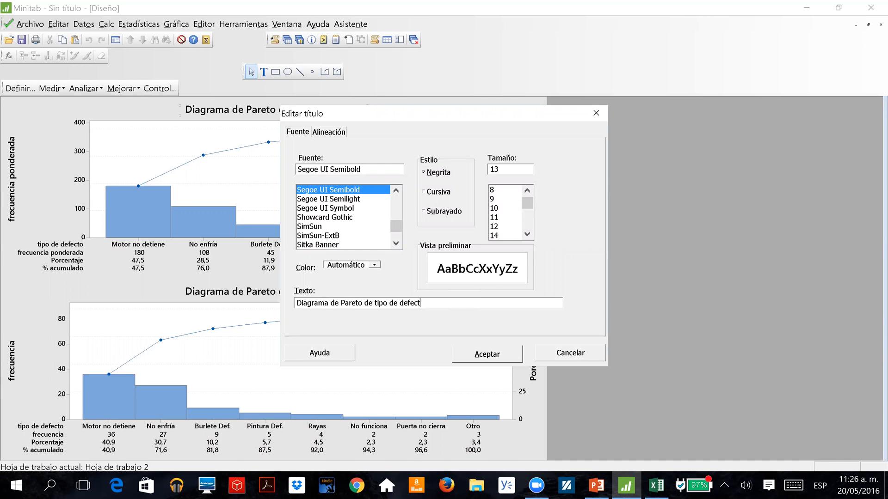
pyautogui.write('con frecuencia ponderada')
pyautogui.click(500, 354)
# Change the unweighted chart's title to "Diagrama de Pareto de tipo de defecto sin ponderacion".
pyautogui.doubleClick(276, 292)
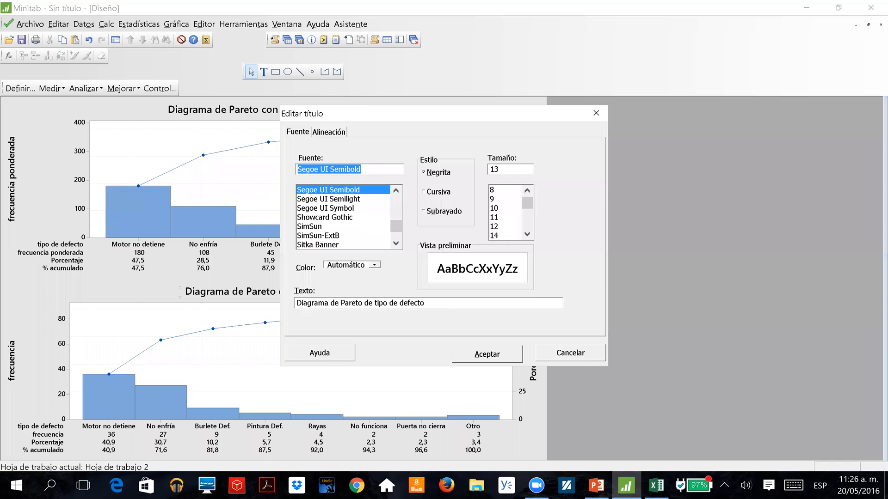
pyautogui.click(427, 303)
pyautogui.write('si')
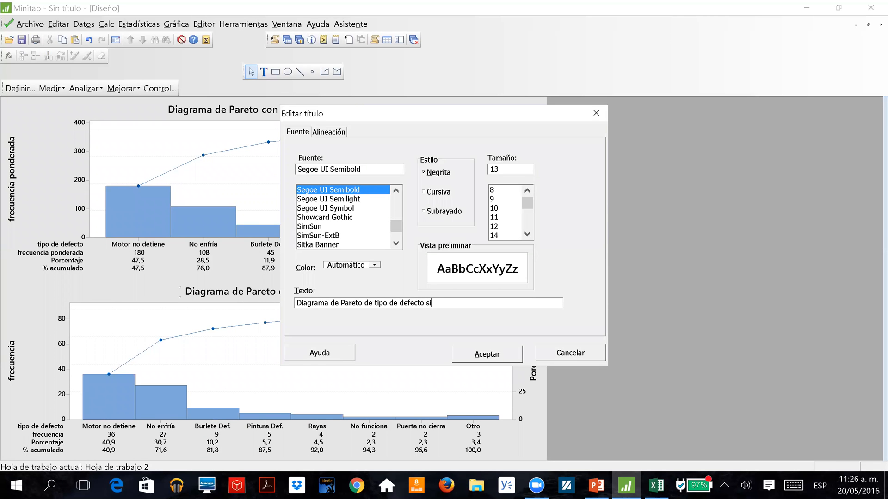
pyautogui.write('n ponderacion')
pyautogui.click(485, 353)
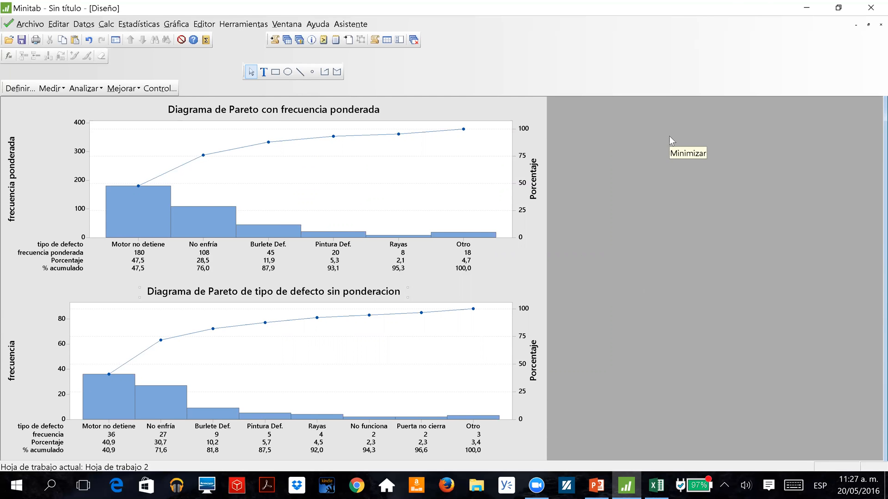
# Review the Pareto chart's frequency variable and its option for combining remaining defects, and cancel the dialog.
pyautogui.click(549, 2)
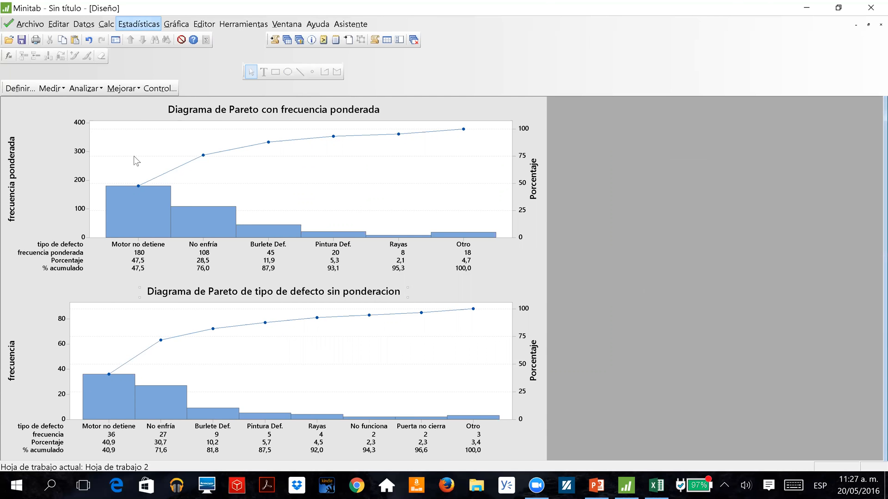
pyautogui.click(141, 24)
pyautogui.moveTo(159, 111)
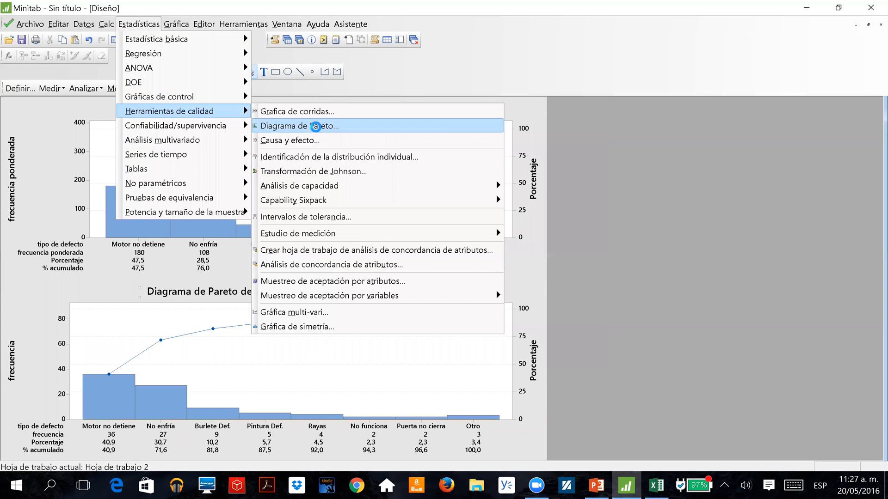
pyautogui.click(316, 131)
pyautogui.click(486, 184)
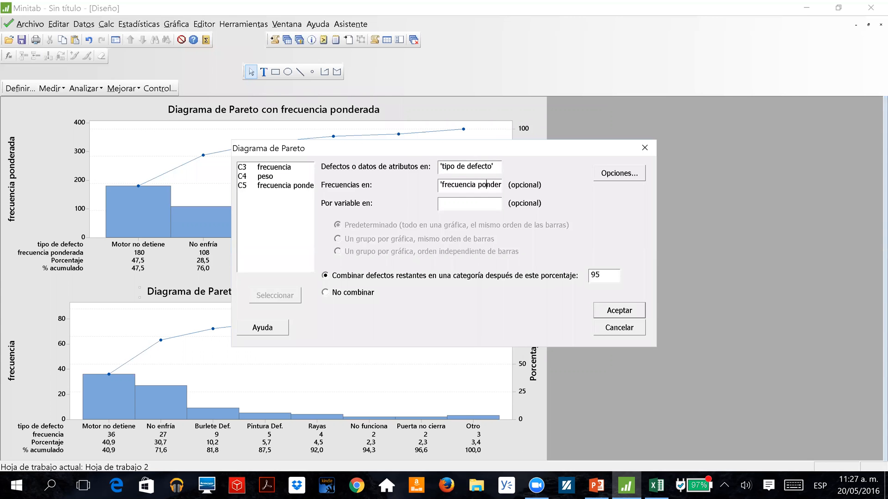
pyautogui.moveTo(428, 150); pyautogui.dragTo(167, 156)
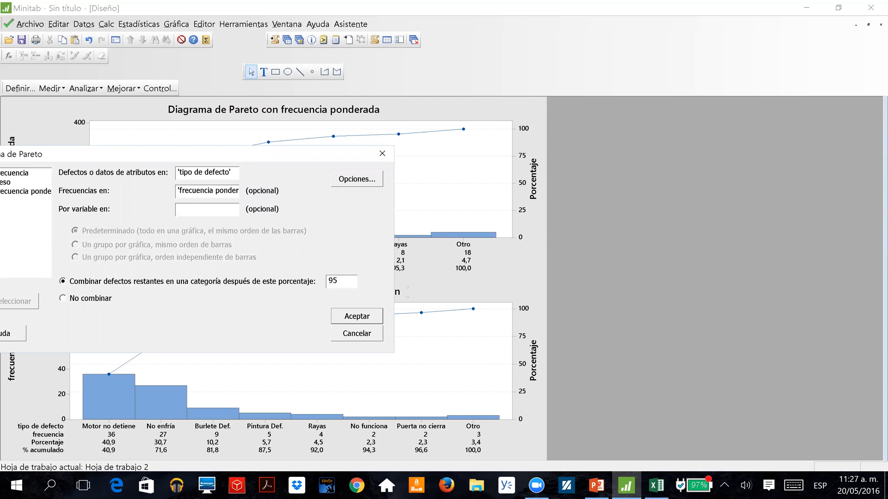
pyautogui.click(356, 335)
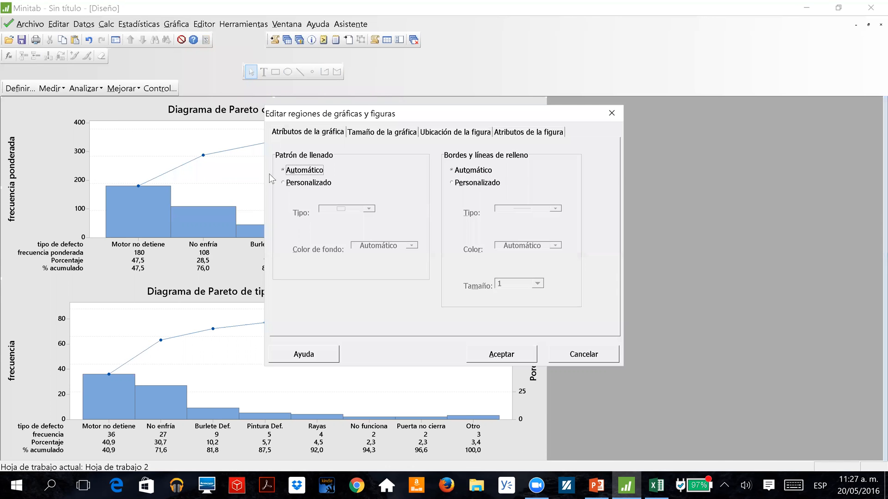
# Give the layout's graph region a custom fill with a white background colour.
pyautogui.click(302, 182)
pyautogui.click(386, 246)
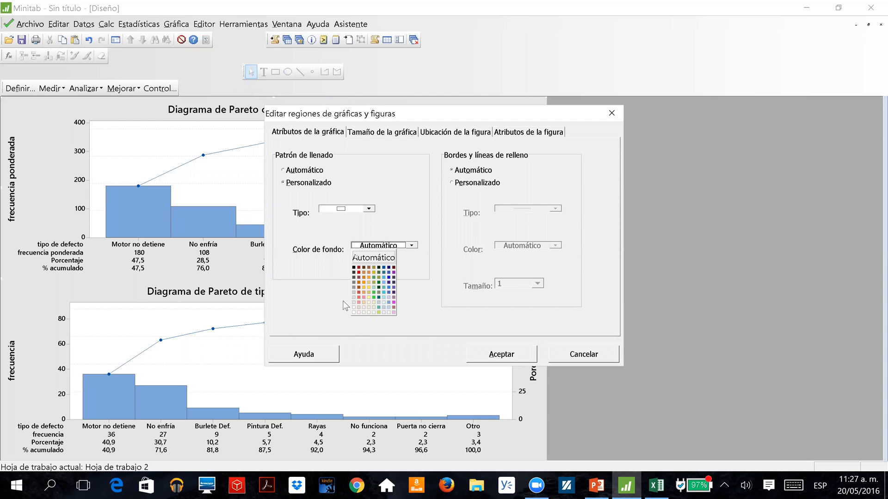
pyautogui.click(353, 312)
pyautogui.click(483, 354)
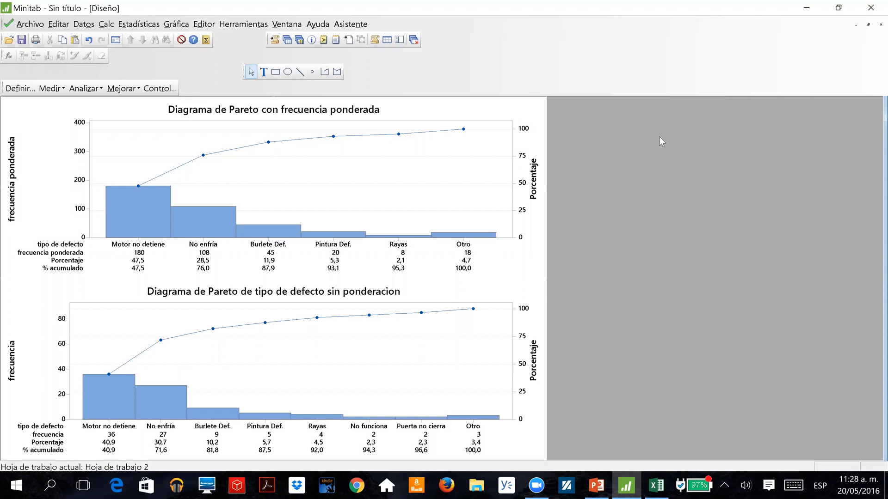
# Return to Hoja de trabajo 2 and examine frecuencia, peso and frecuencia ponderada for Rayas en las superficies externas.
pyautogui.click(288, 40)
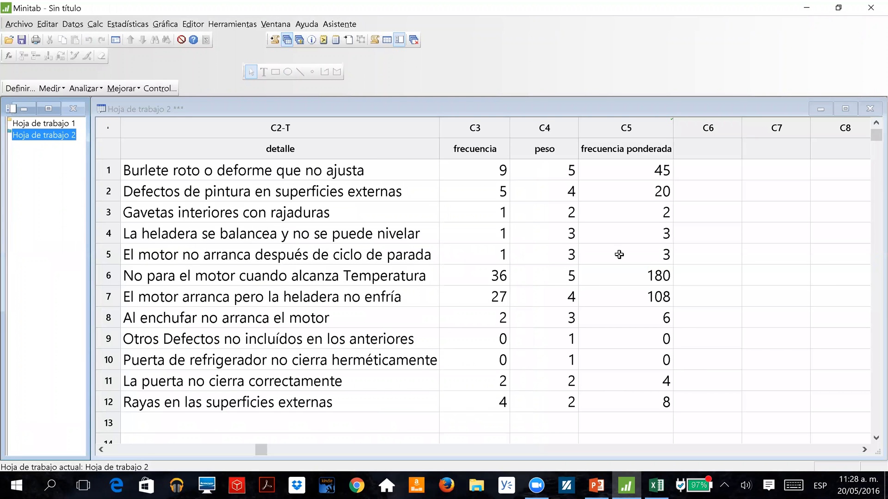
pyautogui.click(573, 397)
pyautogui.press('Left')
pyautogui.press('Left')
pyautogui.press('Right')
pyautogui.press('Right')
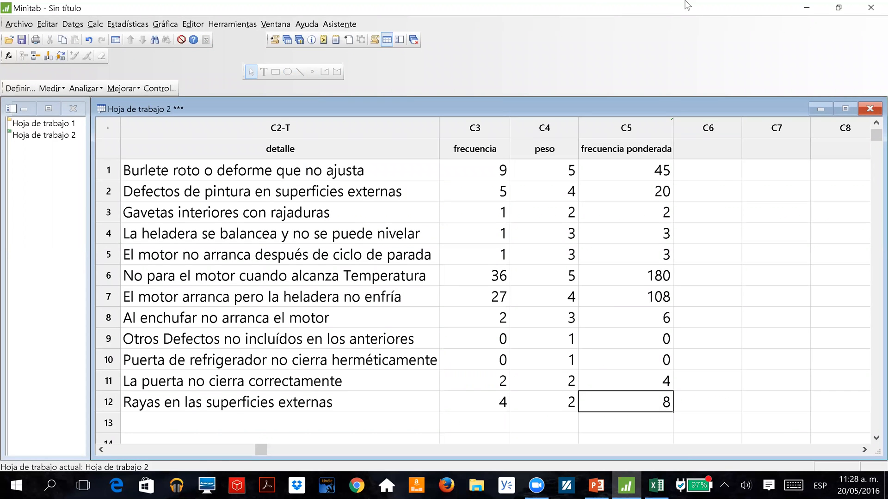
pyautogui.click(700, 50)
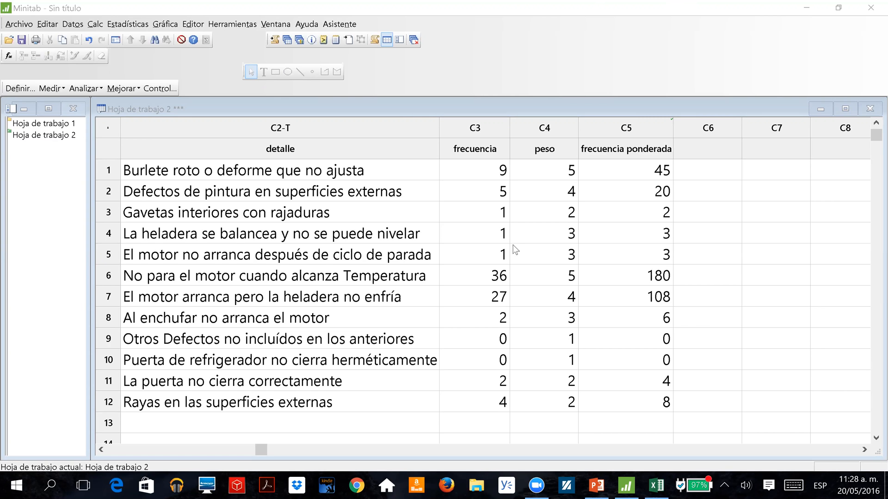
# Compare the frecuencia and frecuencia ponderada columns in the worksheet.
pyautogui.click(480, 232)
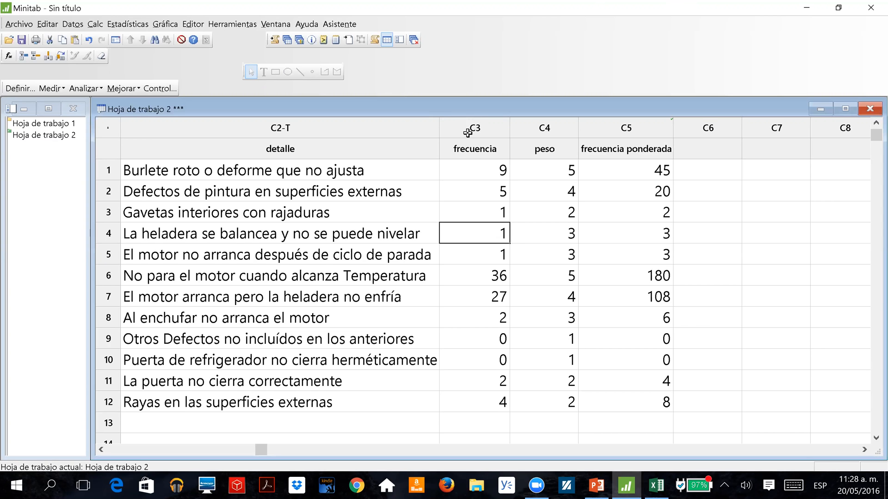
pyautogui.click(469, 130)
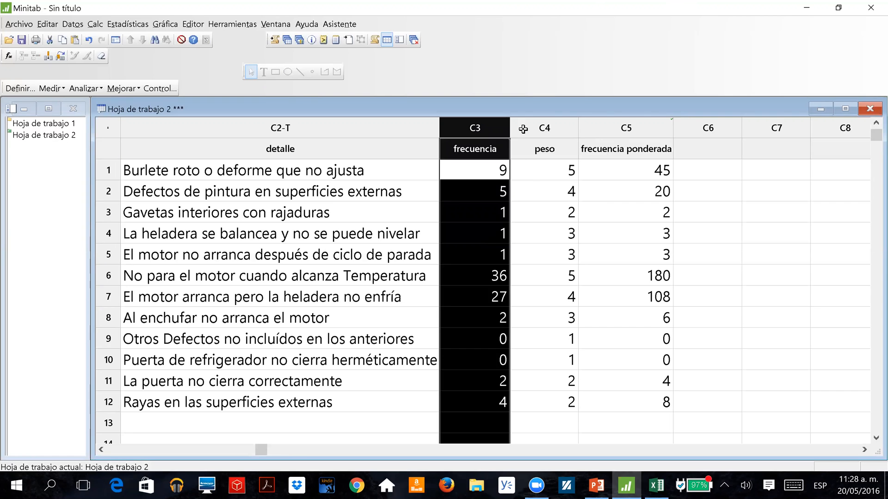
pyautogui.click(472, 134)
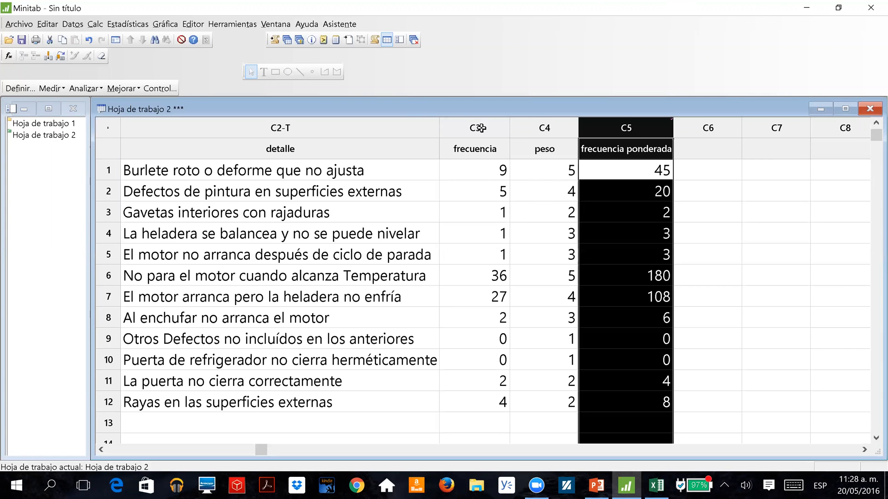
pyautogui.click(734, 196)
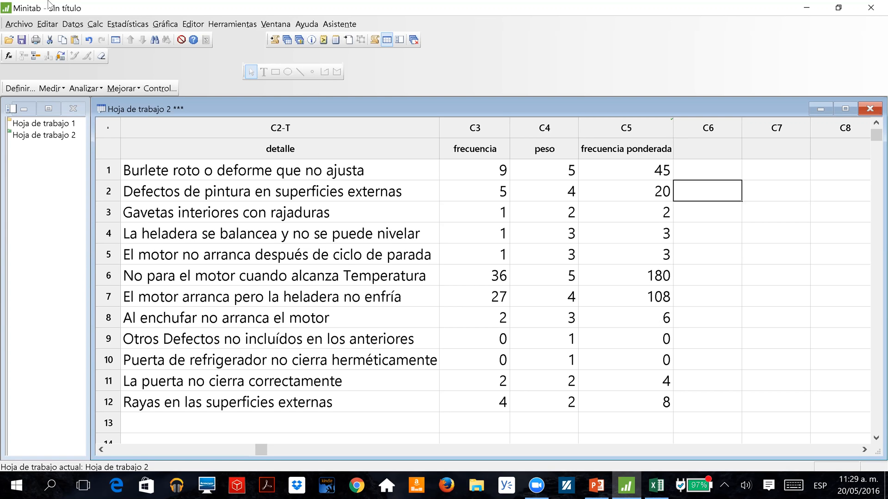
# Open the Pareto chart setup for the refrigerator defects and clear its frequency variable.
pyautogui.click(128, 24)
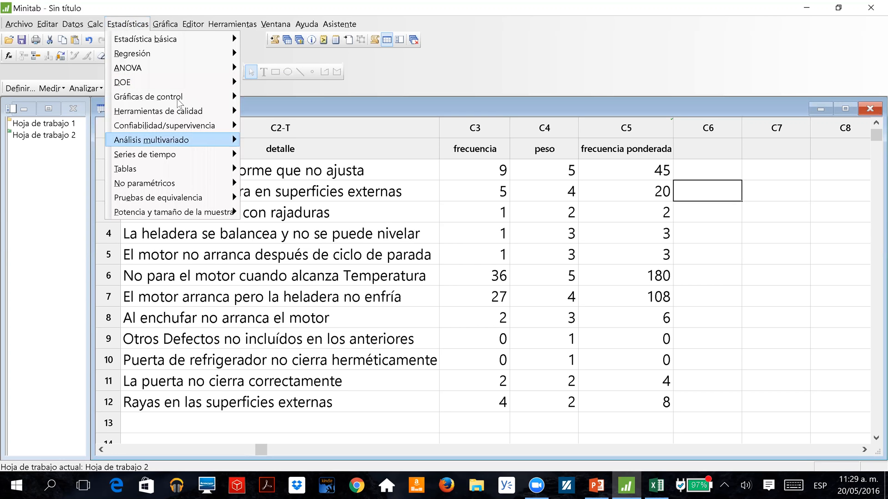
pyautogui.moveTo(180, 111)
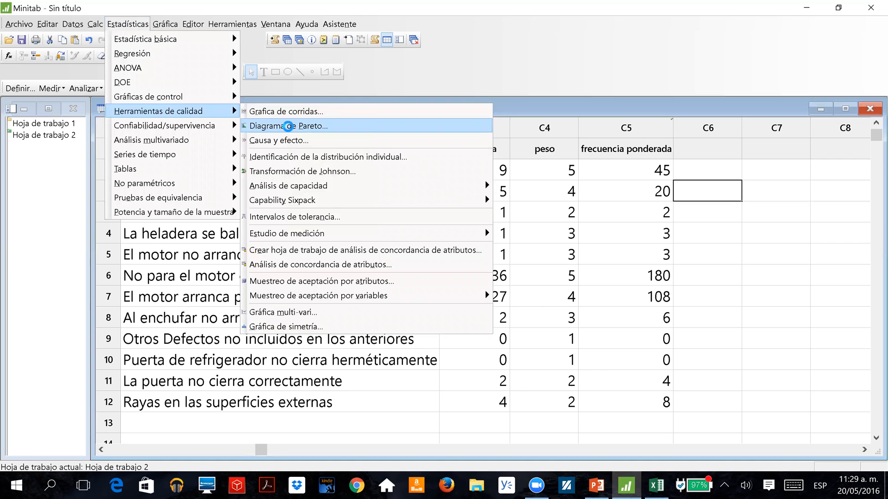
pyautogui.click(290, 128)
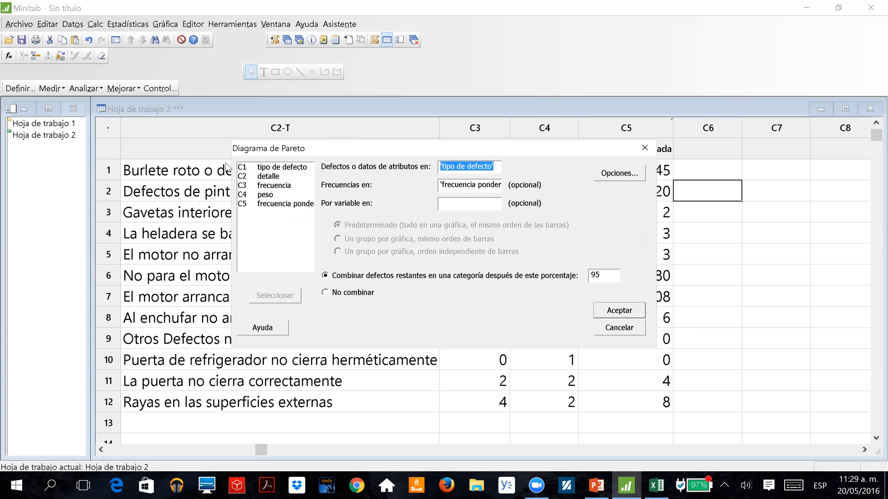
pyautogui.press('Tab')
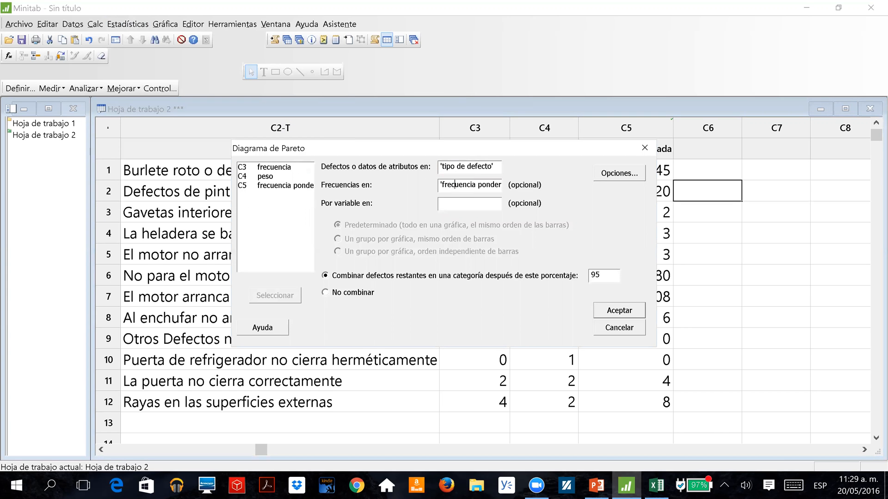
pyautogui.write('frec')
pyautogui.press('BackSpace')
pyautogui.press('BackSpace')
pyautogui.press('BackSpace')
pyautogui.press('BackSpace')
pyautogui.click(494, 163)
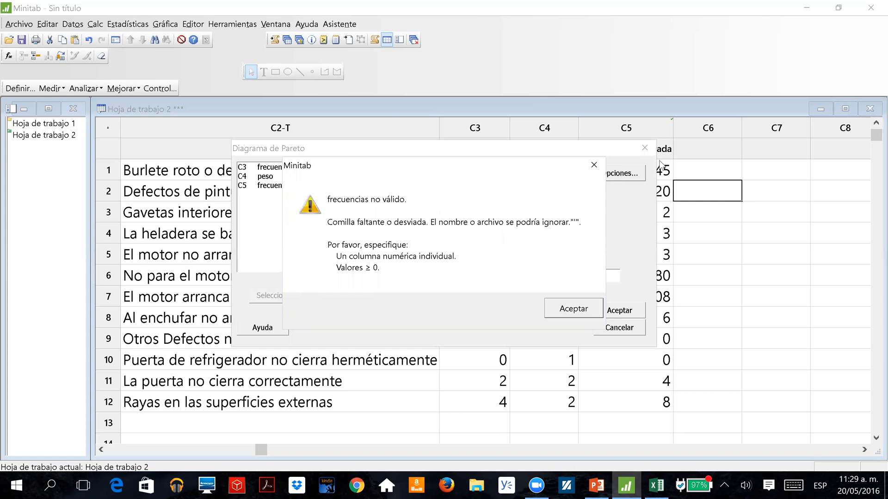
pyautogui.press('Return')
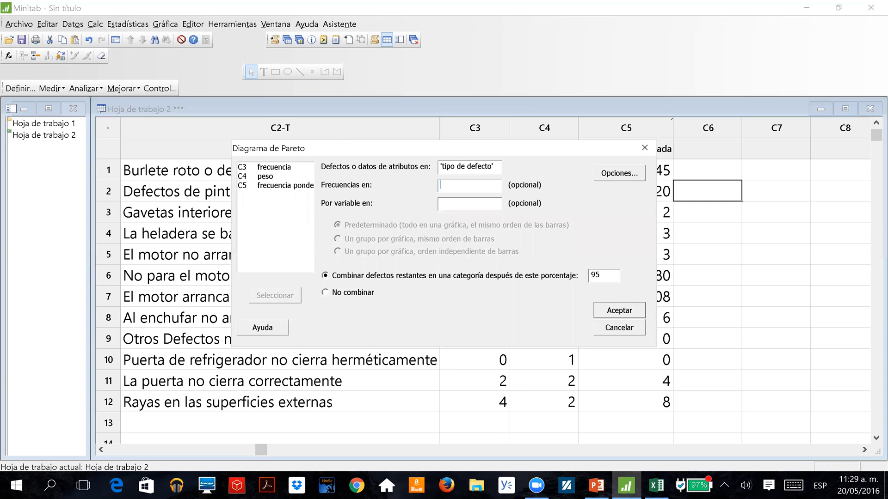
# Reassign tipo de defecto as the defects variable and frecuencia ponderada as the frequencies variable of the Pareto chart.
pyautogui.click(478, 167)
pyautogui.click(572, 309)
pyautogui.click(497, 167)
pyautogui.moveTo(497, 167); pyautogui.dragTo(389, 167)
pyautogui.press('Delete')
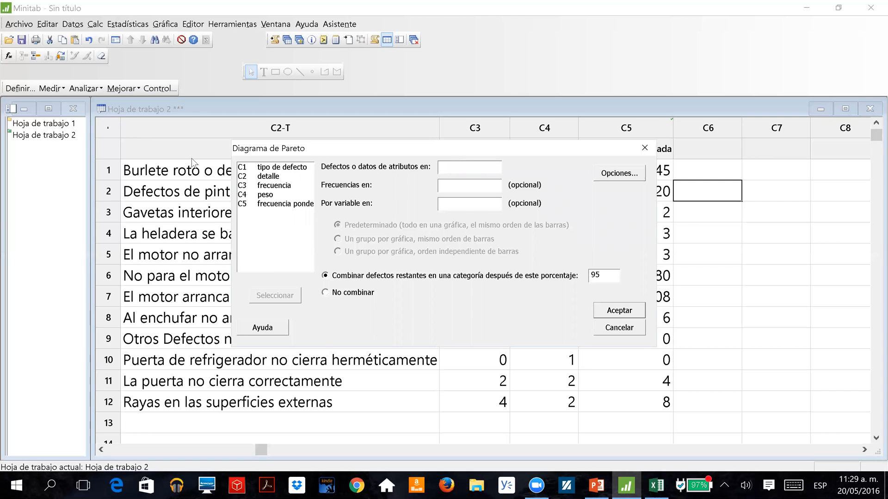
pyautogui.doubleClick(272, 171)
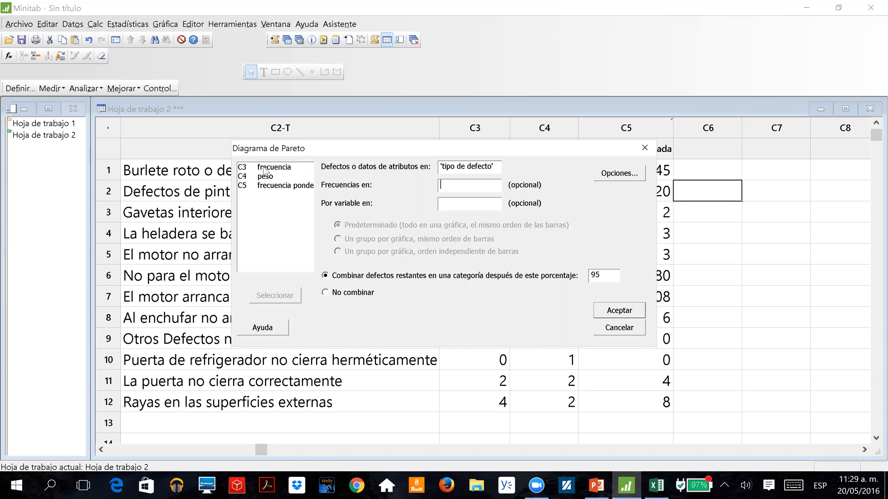
pyautogui.doubleClick(278, 186)
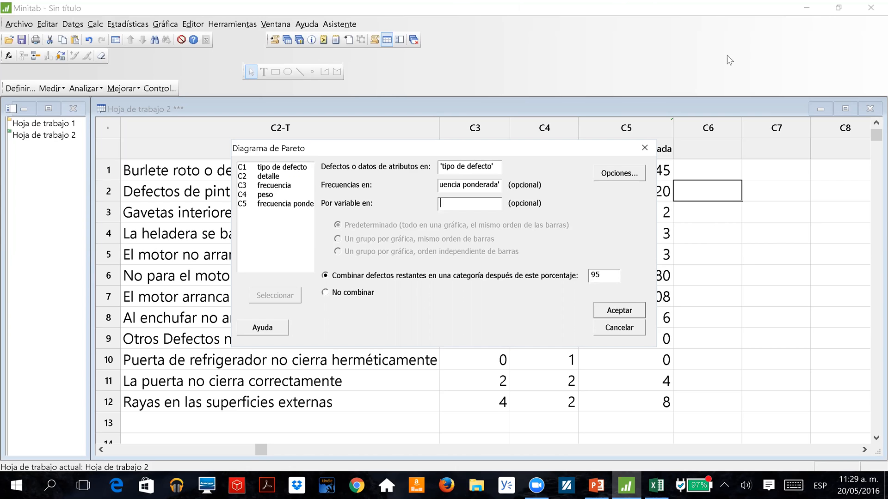
# Generate the Pareto chart of tipo de defecto using frecuencia ponderada.
pyautogui.click(712, 18)
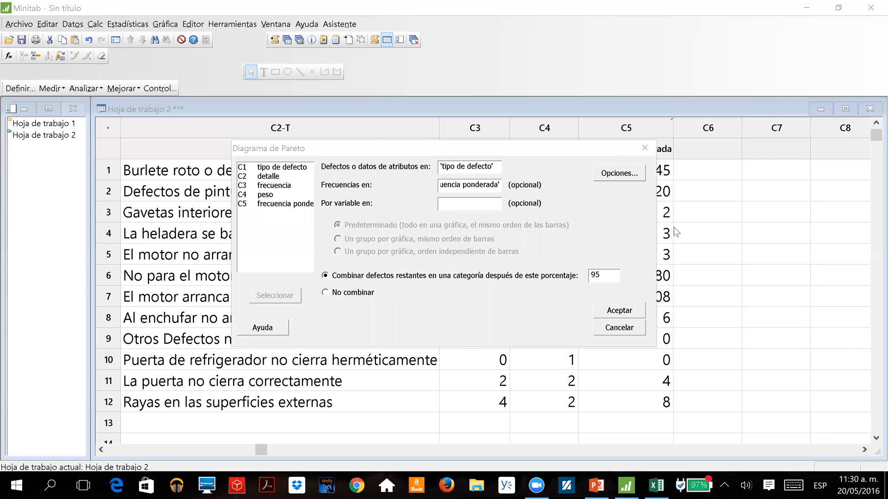
pyautogui.moveTo(377, 148); pyautogui.dragTo(306, 147)
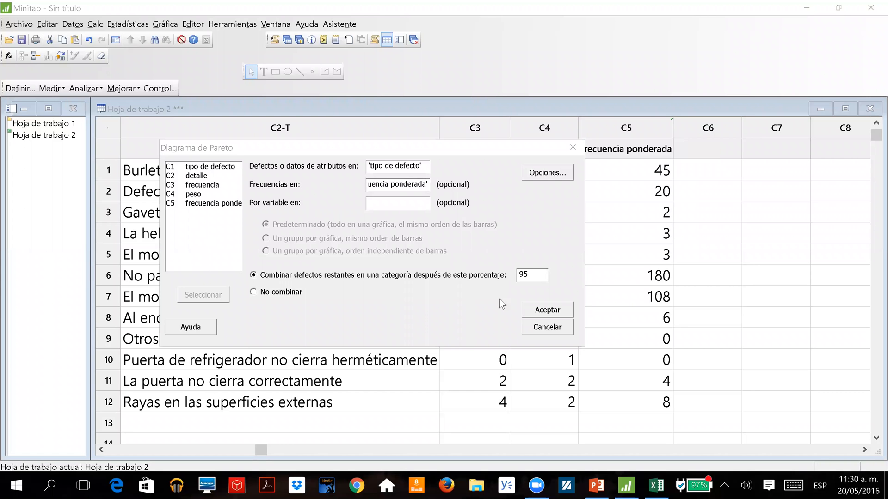
pyautogui.click(537, 315)
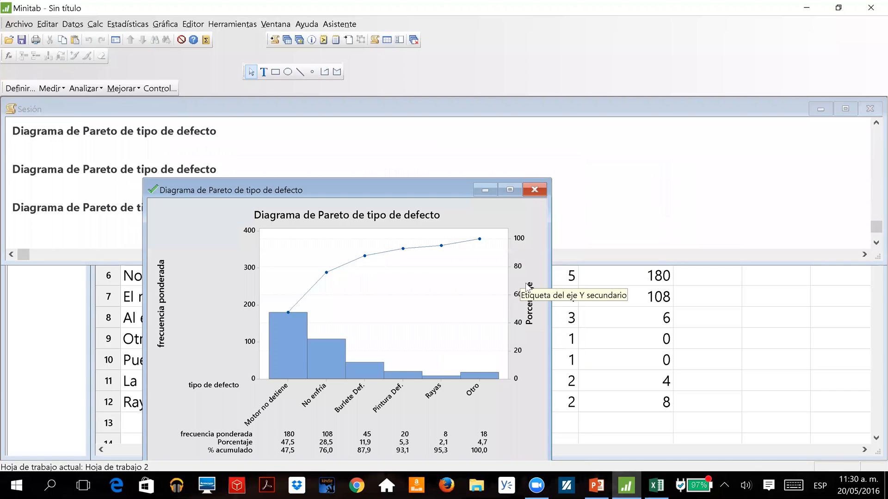
# Return to Hoja de trabajo 2 and examine its defect data from tipo de defecto to frecuencia ponderada.
pyautogui.click(631, 306)
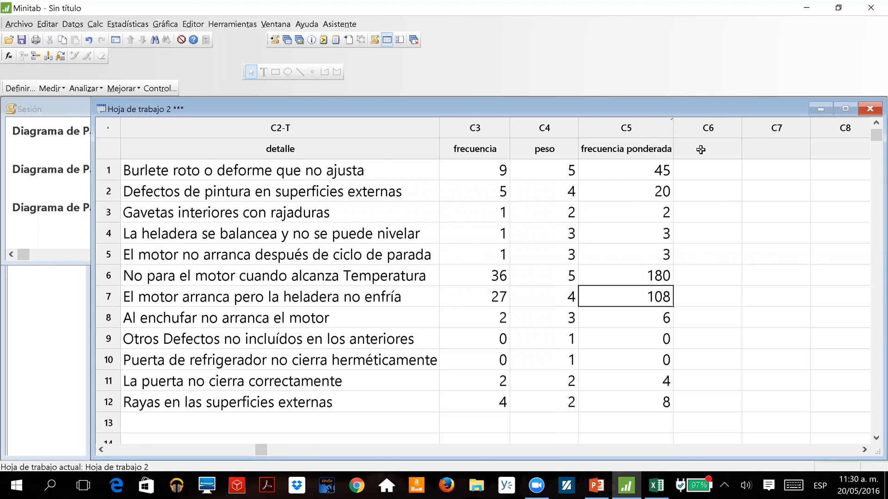
pyautogui.click(768, 484)
pyautogui.click(769, 485)
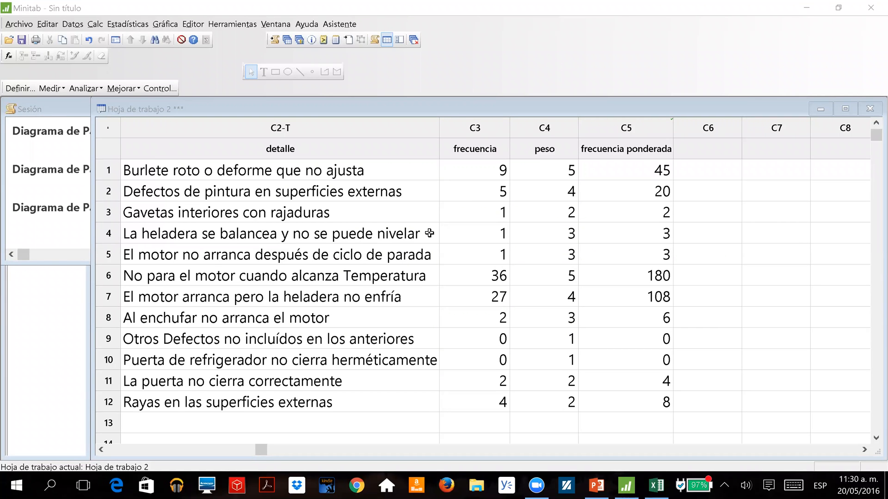
pyautogui.moveTo(434, 232); pyautogui.dragTo(467, 234)
pyautogui.click(469, 213)
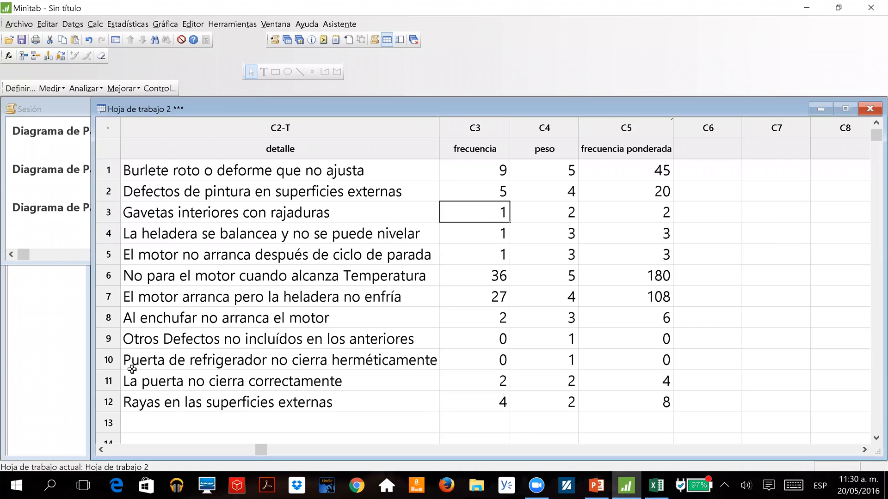
pyautogui.click(192, 416)
pyautogui.press('Right')
pyautogui.press('Right')
pyautogui.press('Right')
pyautogui.press('Right')
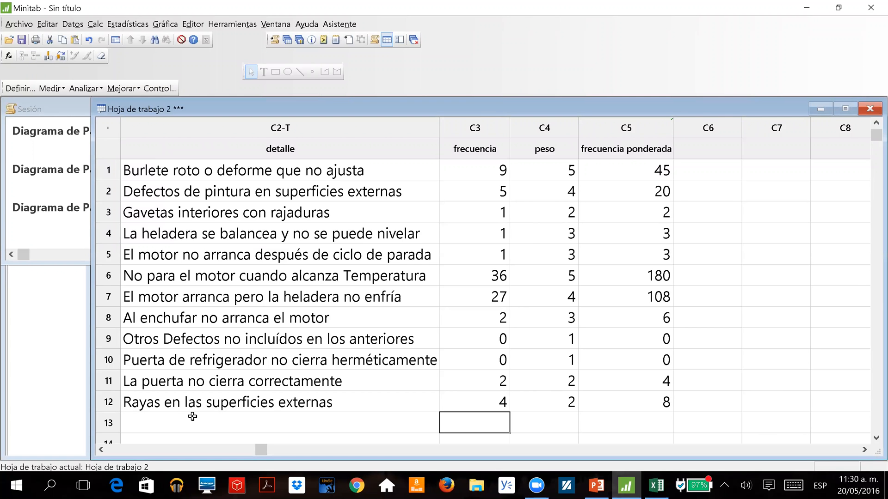
pyautogui.press('Left')
pyautogui.press('Left')
pyautogui.press('Left')
pyautogui.press('Left')
pyautogui.press('Left')
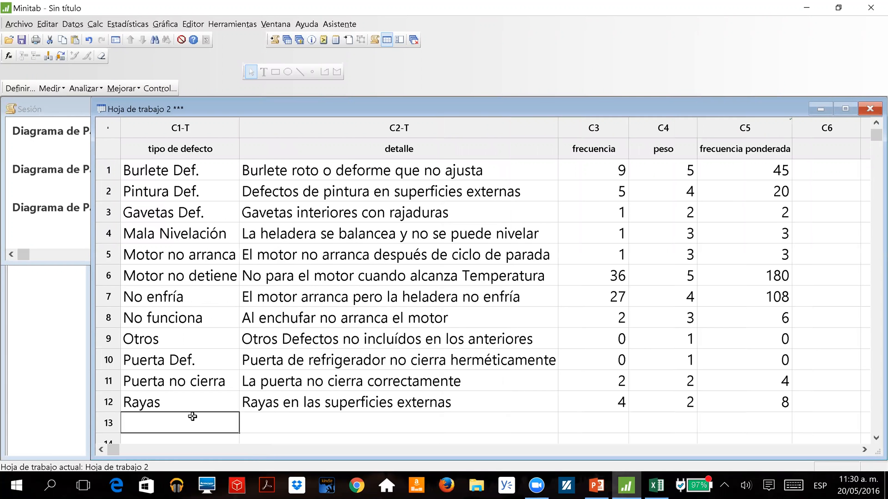
pyautogui.scroll(-2, 192, 416)
pyautogui.press('Right')
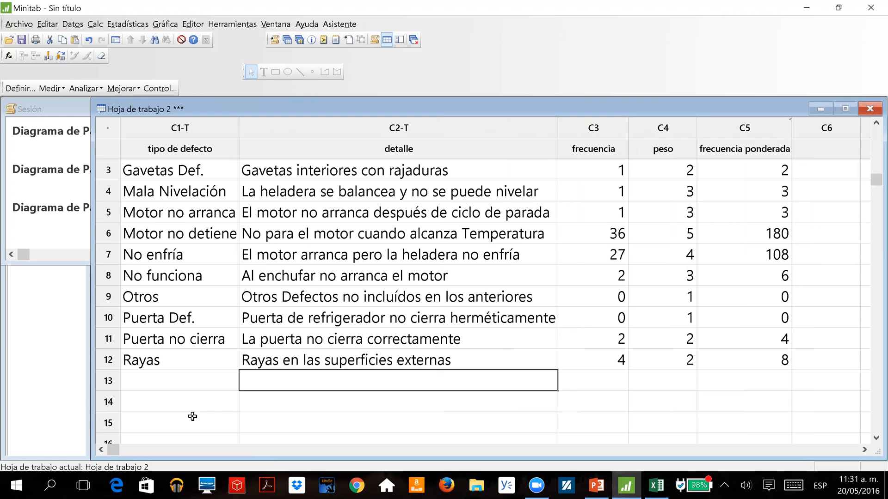
pyautogui.press('Right')
pyautogui.press('Right')
pyautogui.press('Right')
pyautogui.press('Right')
pyautogui.press('Left')
pyautogui.press('Left')
pyautogui.press('Left')
pyautogui.press('Left')
pyautogui.press('Left')
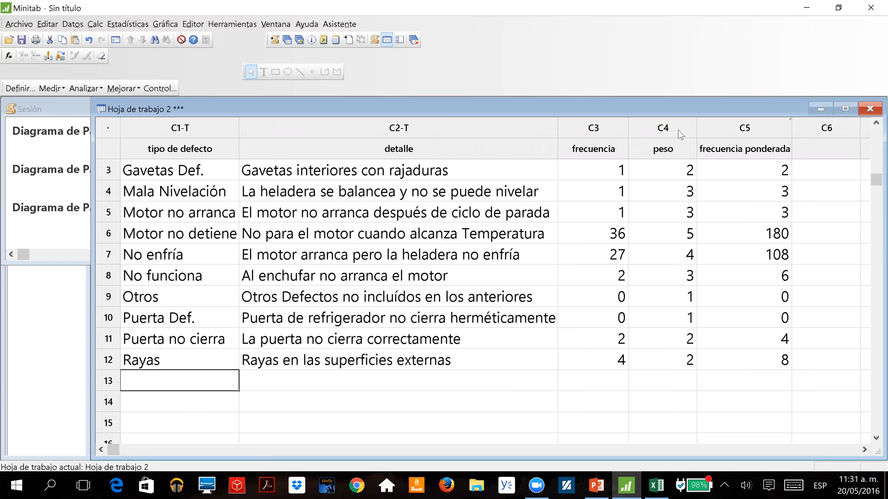
# Display the Diseño layout containing the weighted and unweighted Pareto charts.
pyautogui.click(196, 49)
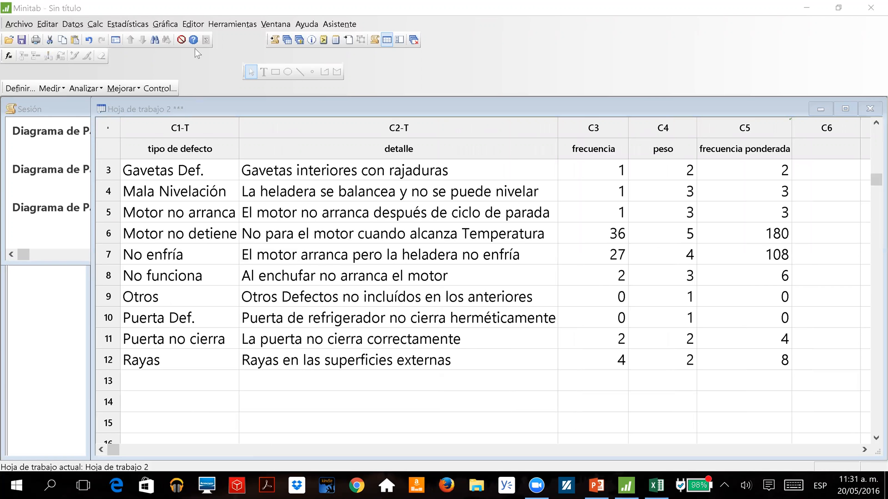
pyautogui.click(168, 26)
pyautogui.moveTo(203, 26)
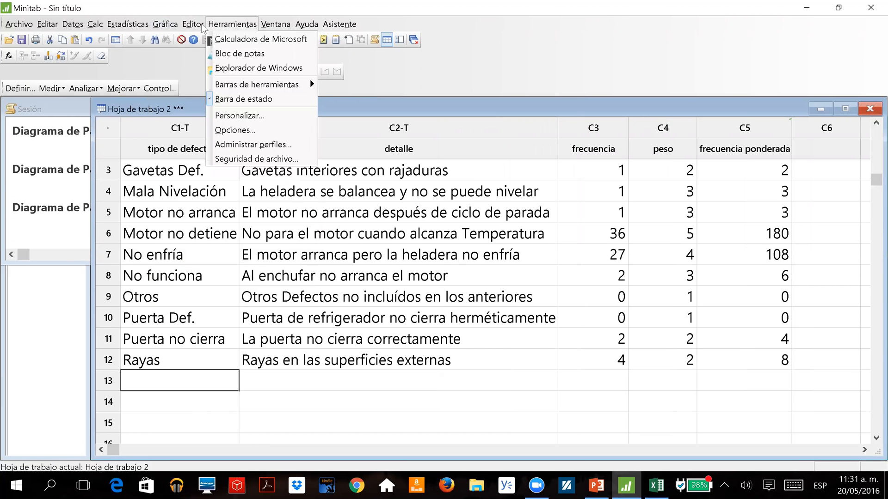
pyautogui.click(153, 59)
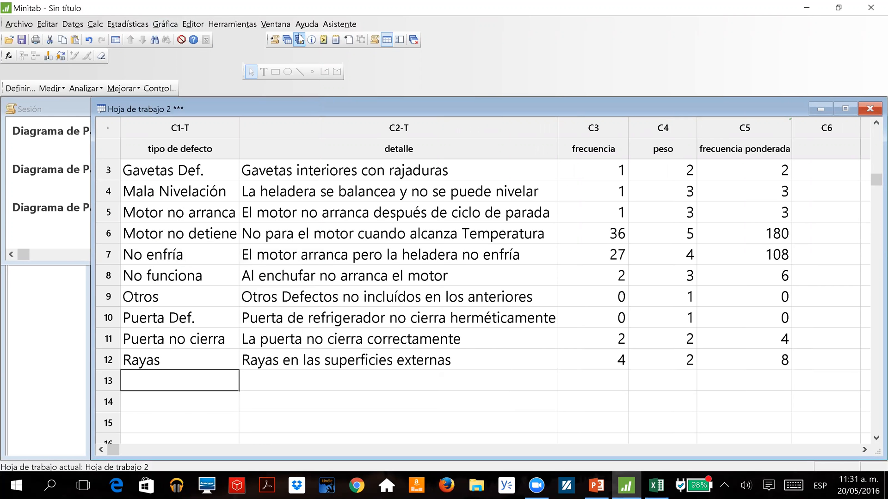
pyautogui.click(299, 39)
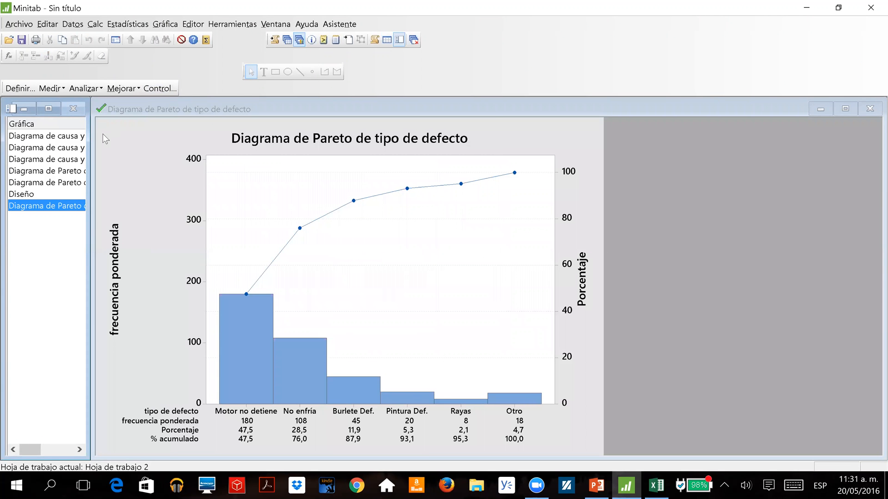
pyautogui.click(24, 195)
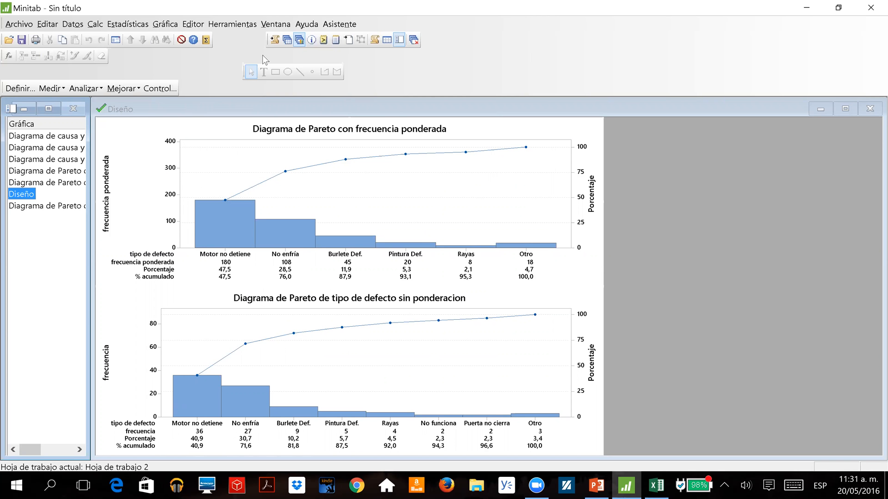
# In Hoja de trabajo 2, set the peso of the Motor no detiene defect to 1.
pyautogui.click(284, 43)
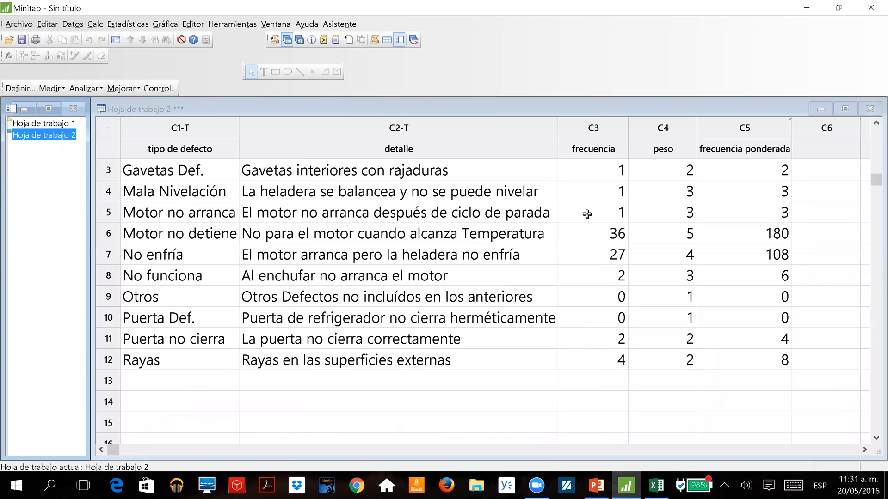
pyautogui.click(670, 192)
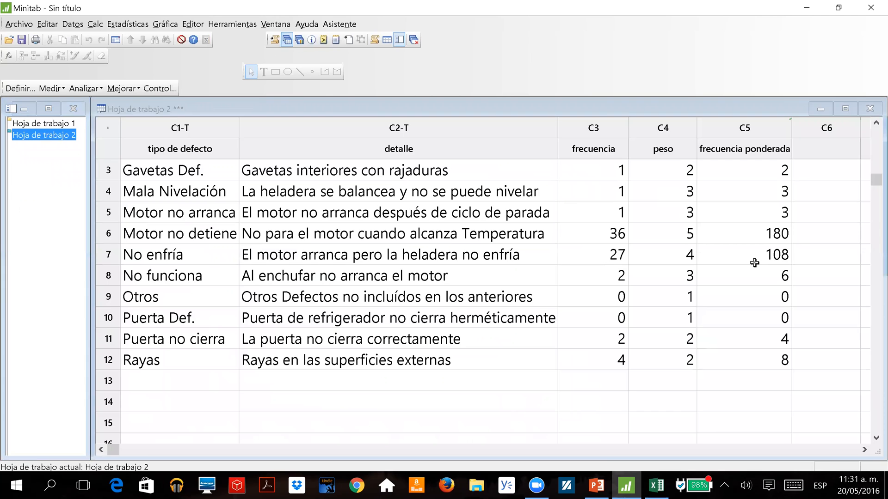
pyautogui.press('Down')
pyautogui.press('Down')
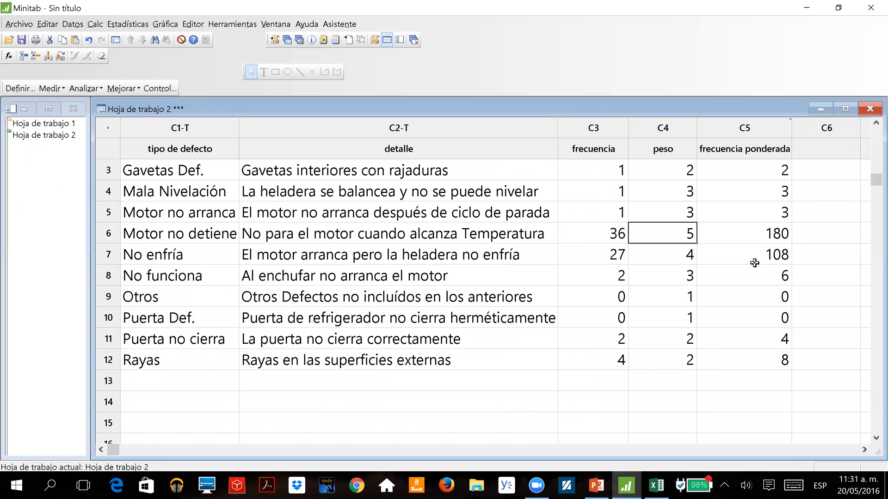
pyautogui.write('1')
pyautogui.press('Return')
pyautogui.press('Up')
# Check the Diseño layout and the individual Pareto charts for their update status after the weight change.
pyautogui.click(298, 41)
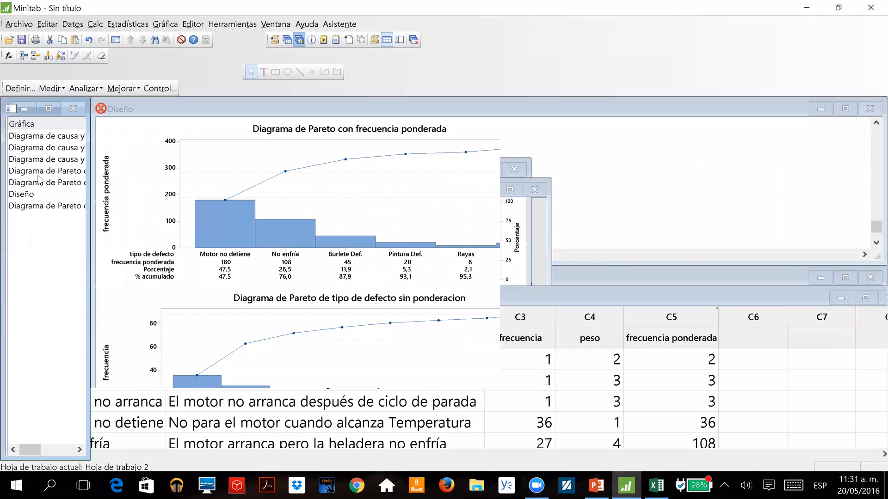
pyautogui.click(128, 113)
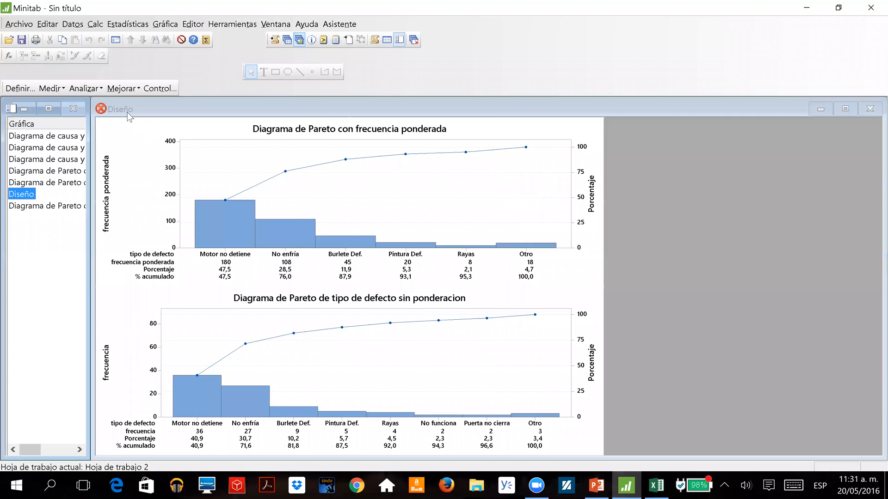
pyautogui.click(102, 110)
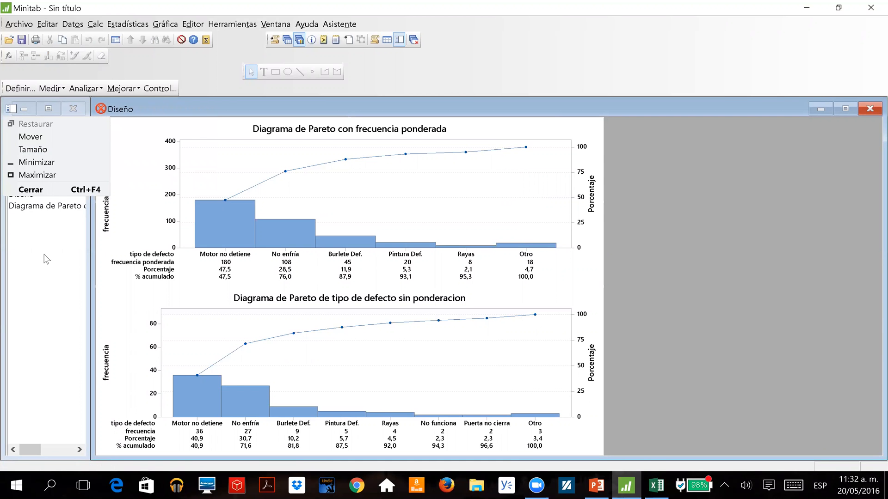
pyautogui.click(28, 206)
pyautogui.click(31, 182)
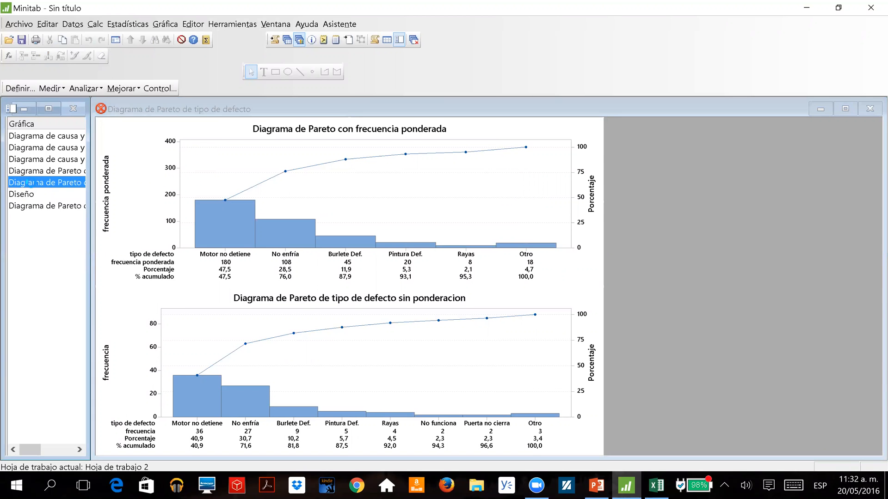
pyautogui.click(41, 171)
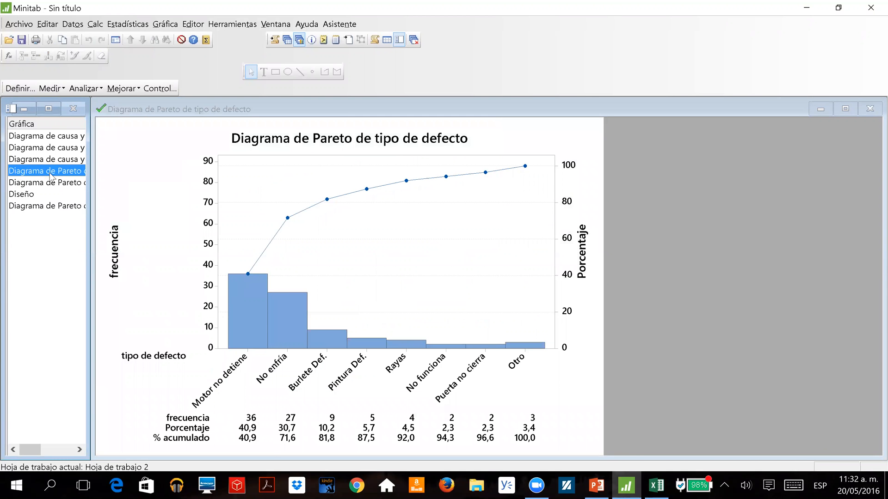
pyautogui.click(51, 183)
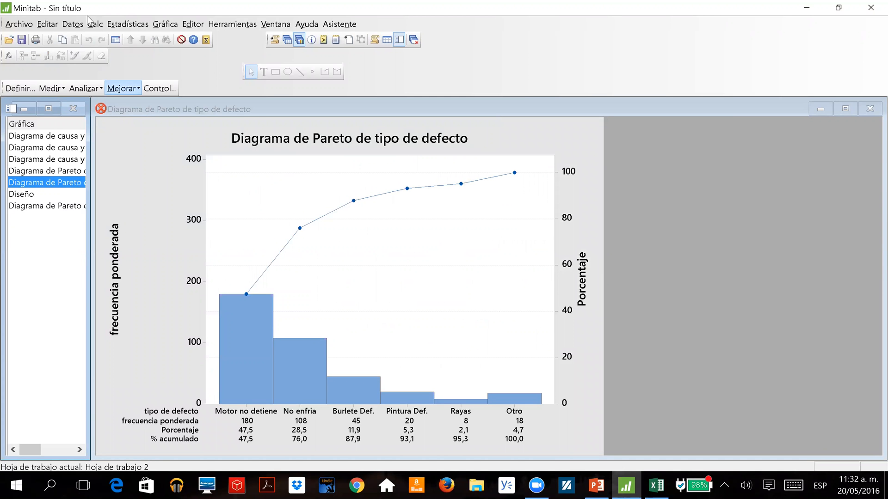
# Create a new Pareto chart of tipo de defecto using frecuencia ponderada, combining the remaining defects after 95%.
pyautogui.click(128, 24)
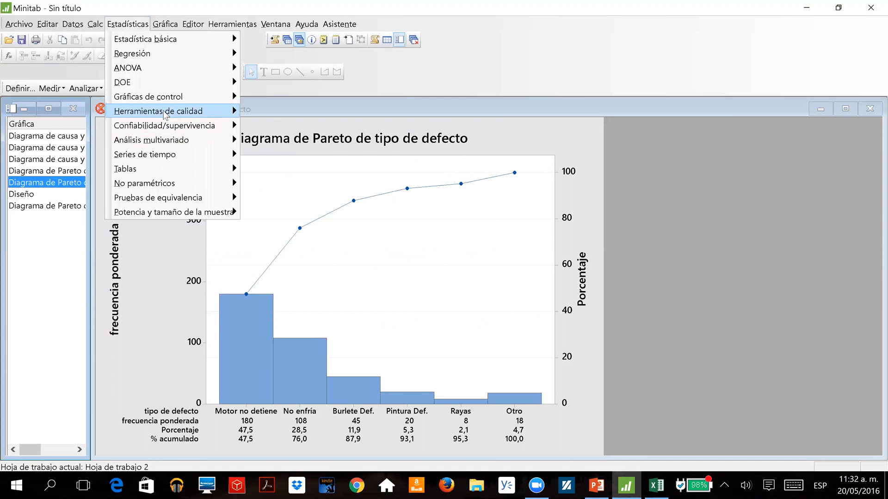
pyautogui.moveTo(176, 111)
pyautogui.click(297, 128)
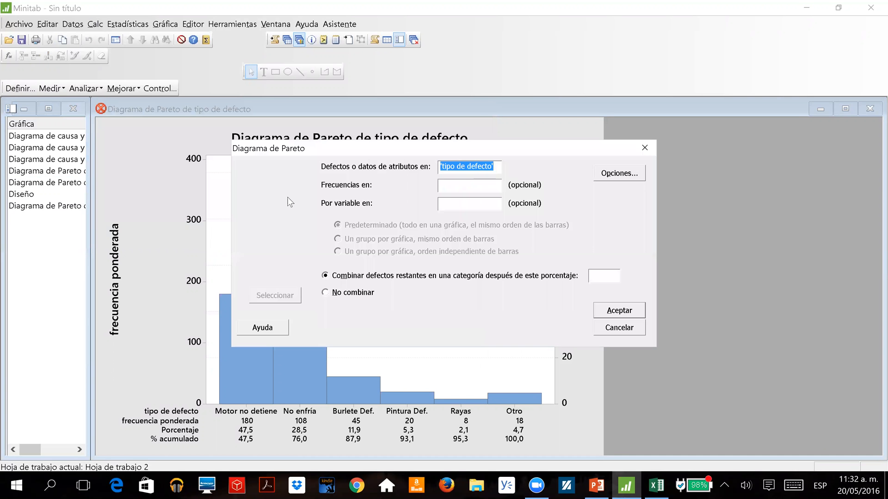
pyautogui.click(618, 312)
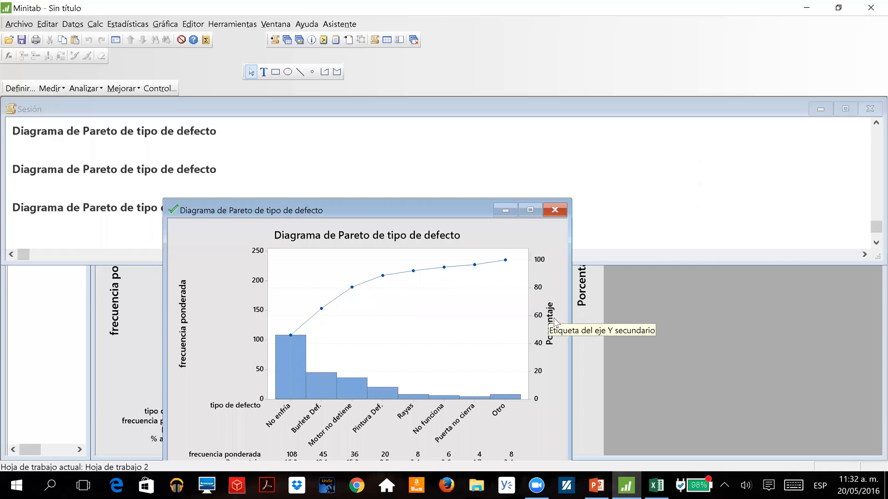
# Start a graph layout with 2 rows and 1 column, keeping the new weighted Pareto chart in its first cell.
pyautogui.click(193, 24)
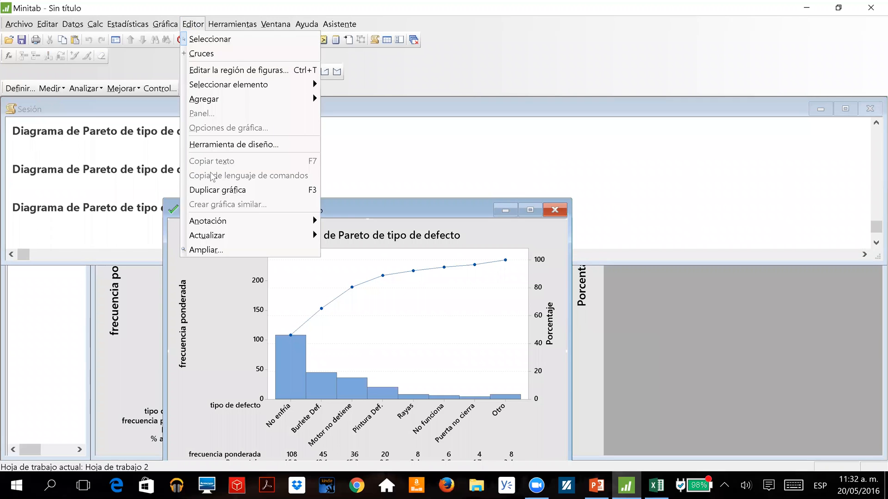
pyautogui.click(224, 145)
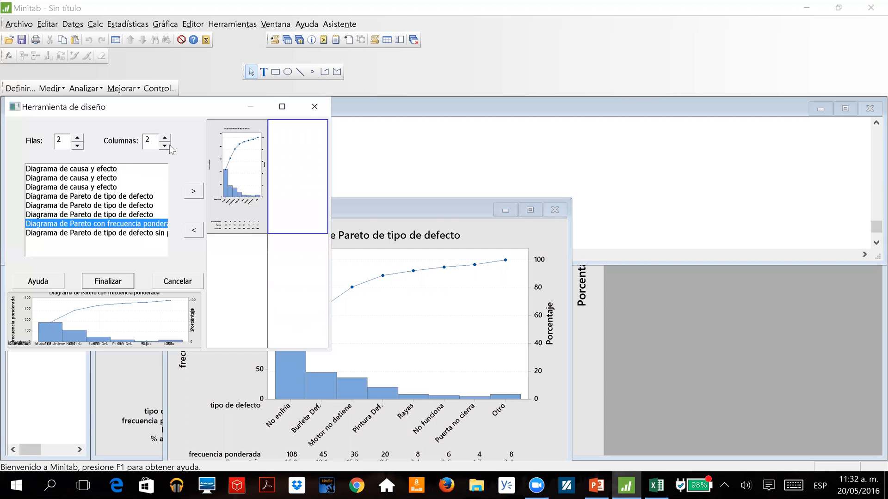
pyautogui.click(165, 146)
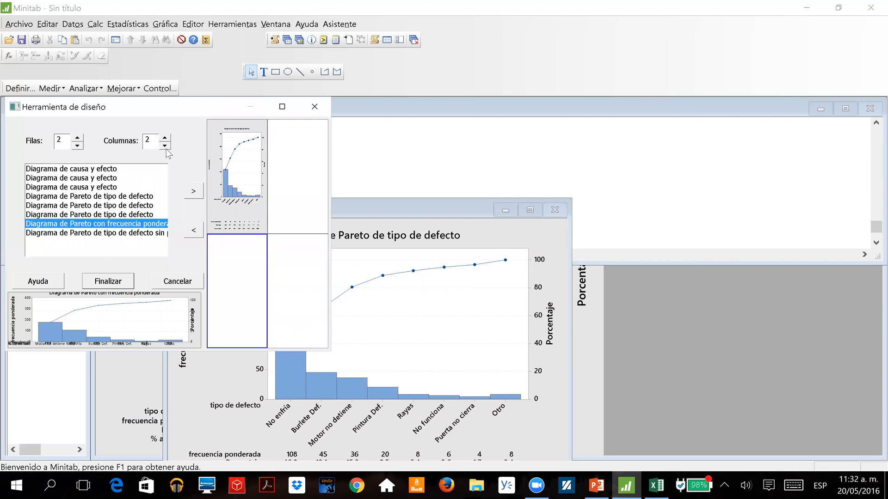
# Add the unweighted frecuencia Pareto chart to the second cell, finish the layout and maximize its window.
pyautogui.click(111, 233)
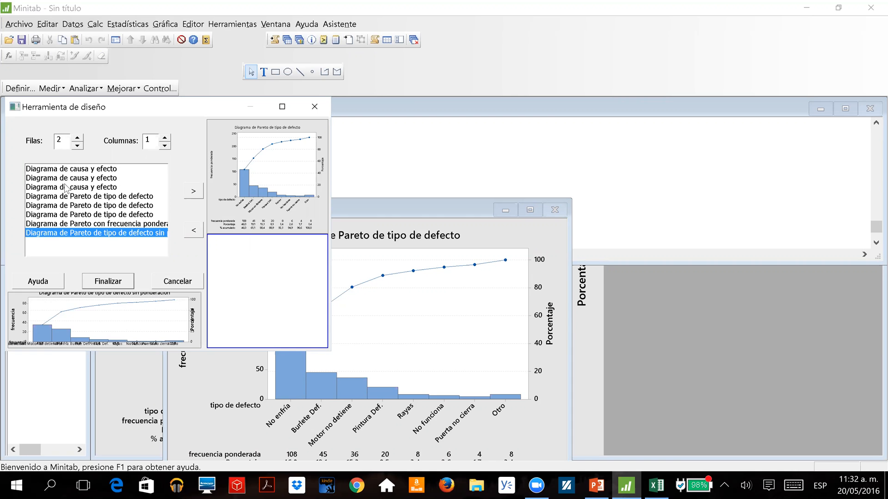
pyautogui.click(95, 188)
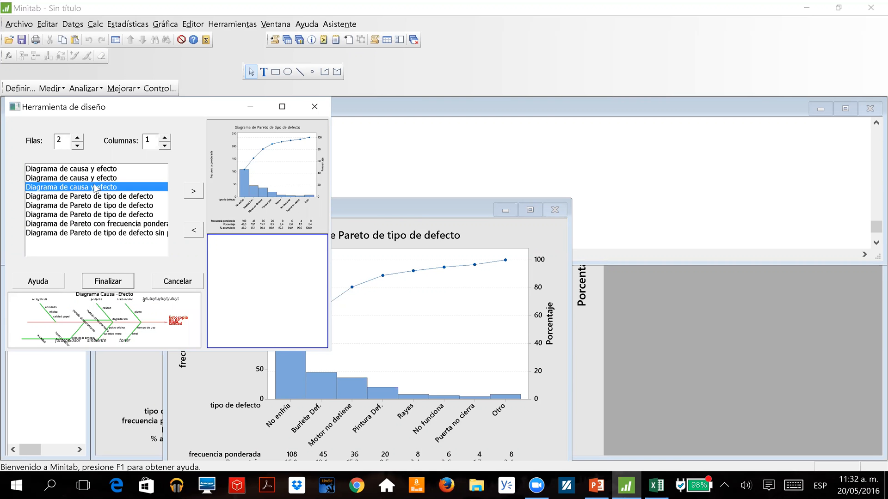
pyautogui.click(101, 179)
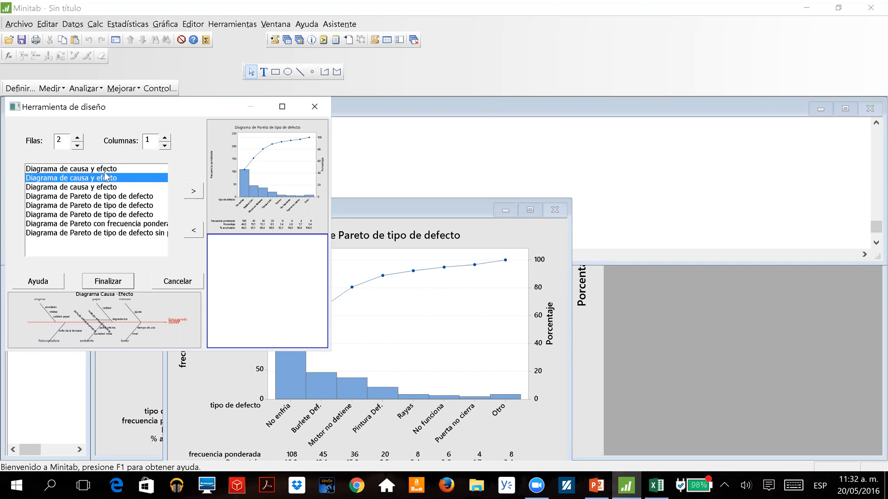
pyautogui.click(111, 170)
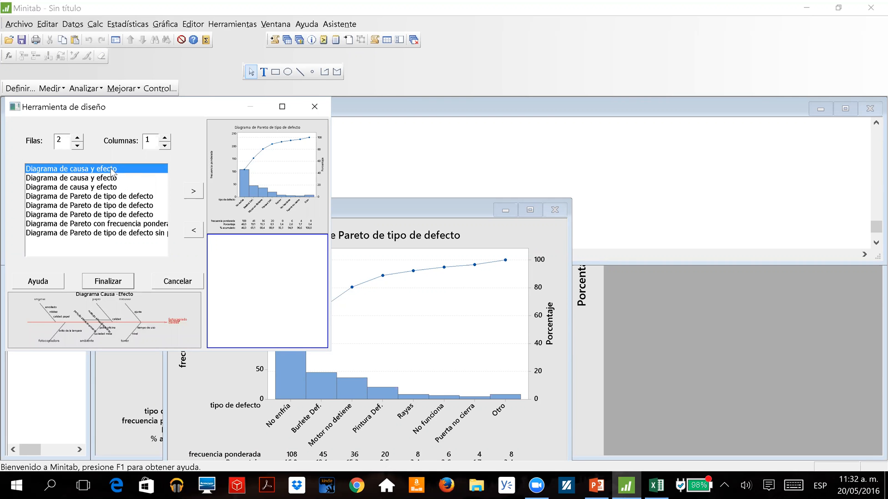
pyautogui.click(80, 199)
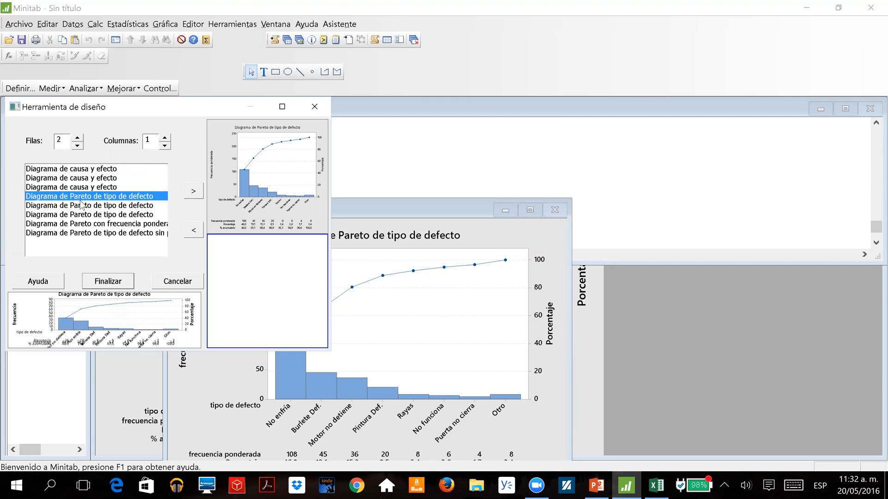
pyautogui.click(190, 193)
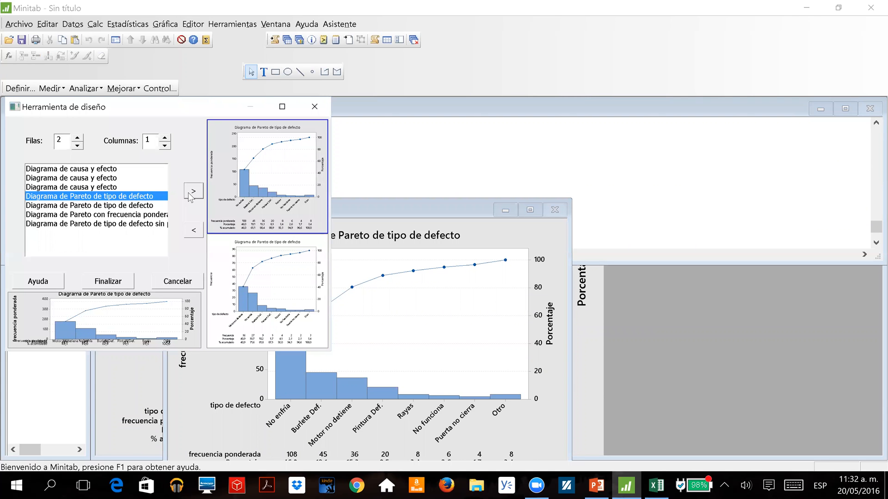
pyautogui.click(116, 282)
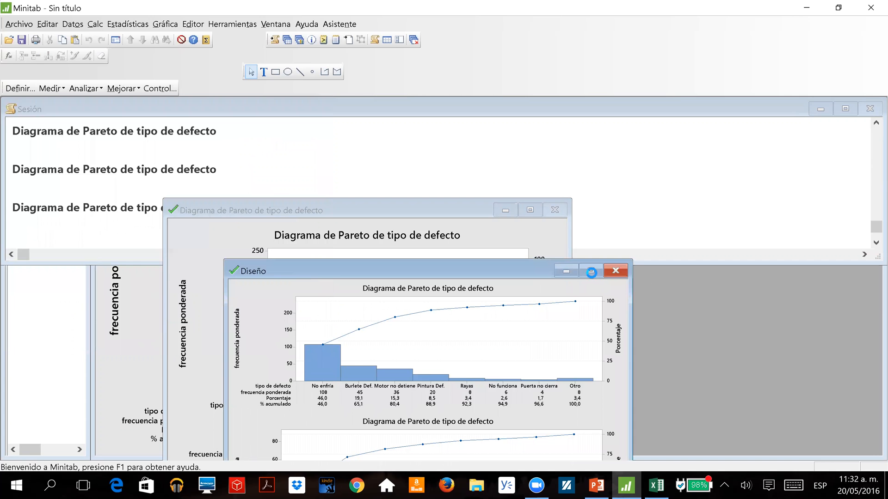
pyautogui.click(593, 270)
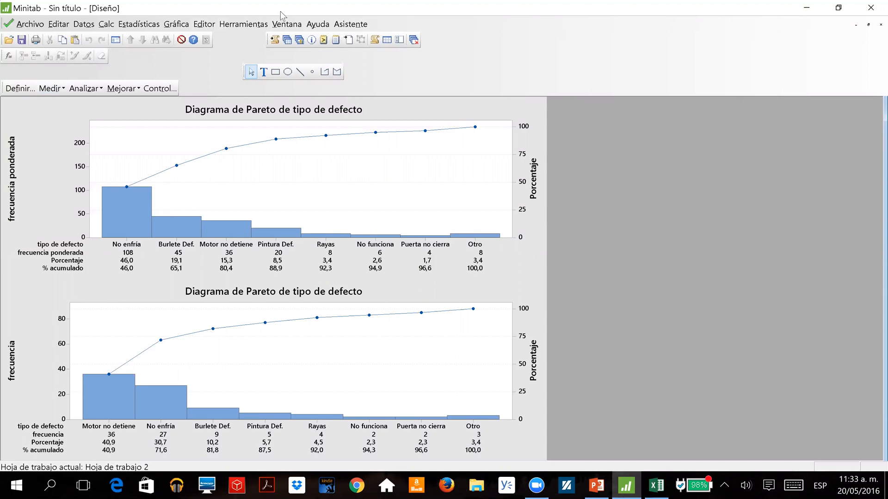
# Return to Hoja de trabajo 2, review the Diagrama de Pareto options, including the optional grouping variable, and cancel without creating a chart.
pyautogui.click(287, 40)
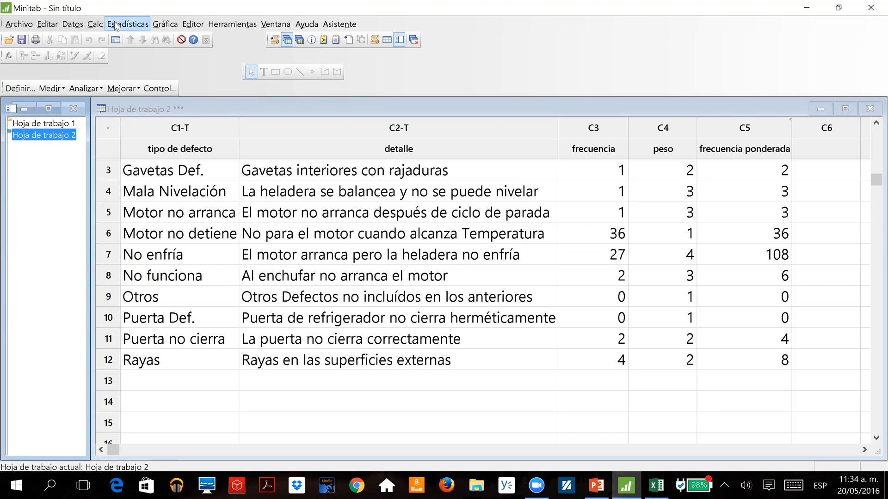
pyautogui.click(144, 24)
pyautogui.moveTo(154, 114)
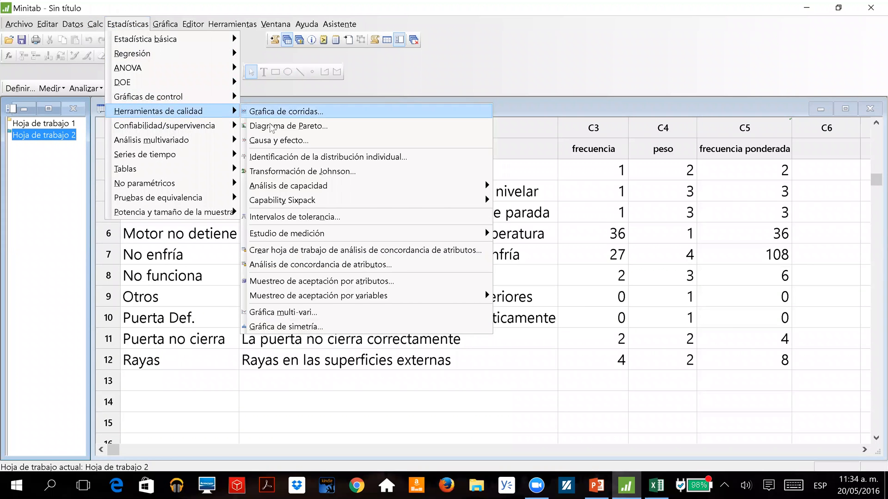
pyautogui.click(250, 125)
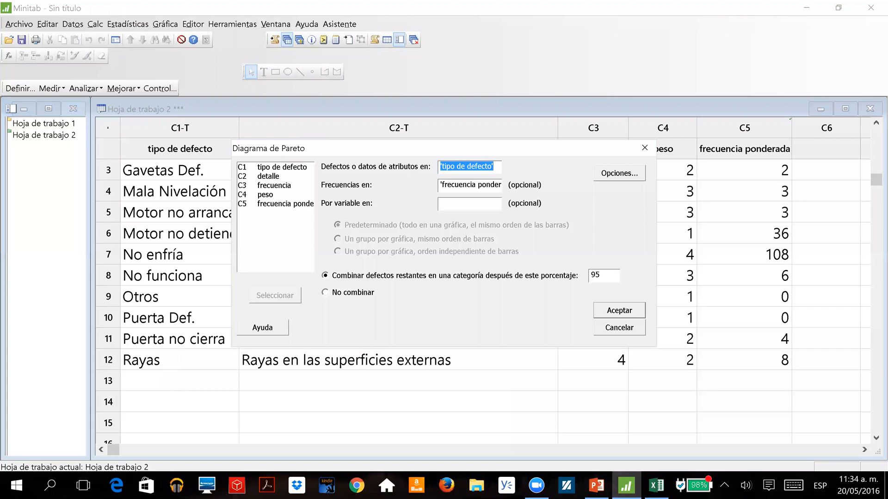
pyautogui.click(477, 204)
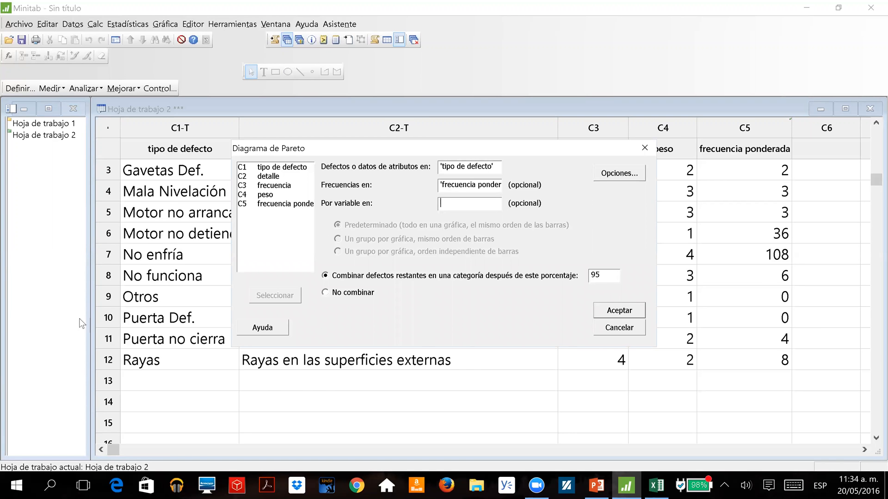
pyautogui.click(620, 326)
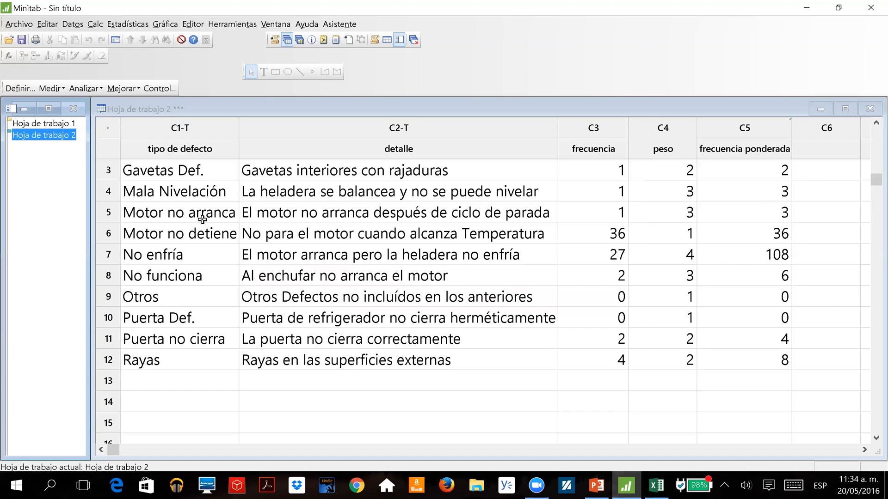
# Display the new Diseño layout and compare the bars of the weighted Pareto chart with those of the unweighted one.
pyautogui.click(300, 41)
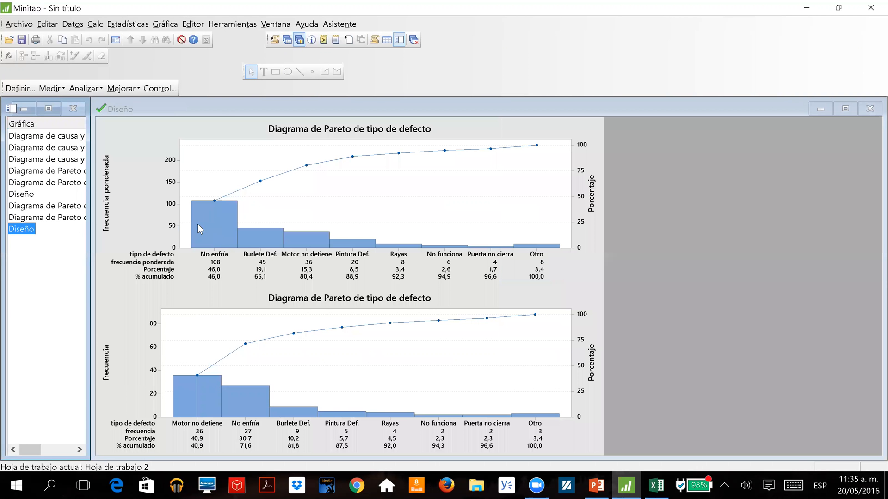
pyautogui.click(198, 225)
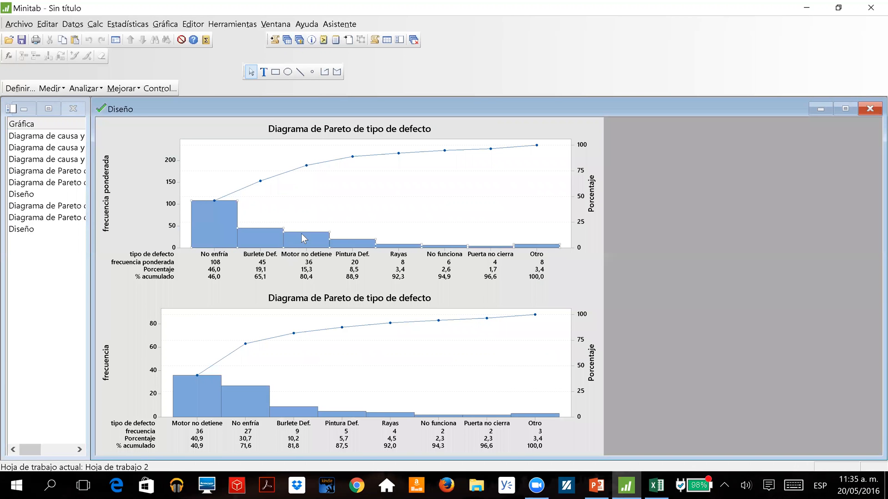
# Switch to the PowerPoint presentation and go to slide 54 on hypothesis tests for filtering the X variables.
pyautogui.moveTo(231, 218)
pyautogui.hotkey('alt', 'Tab')
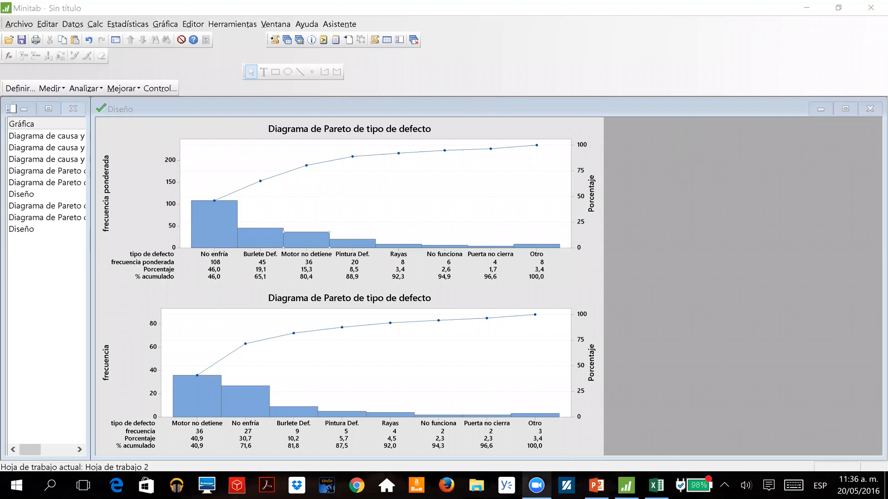
pyautogui.click(596, 485)
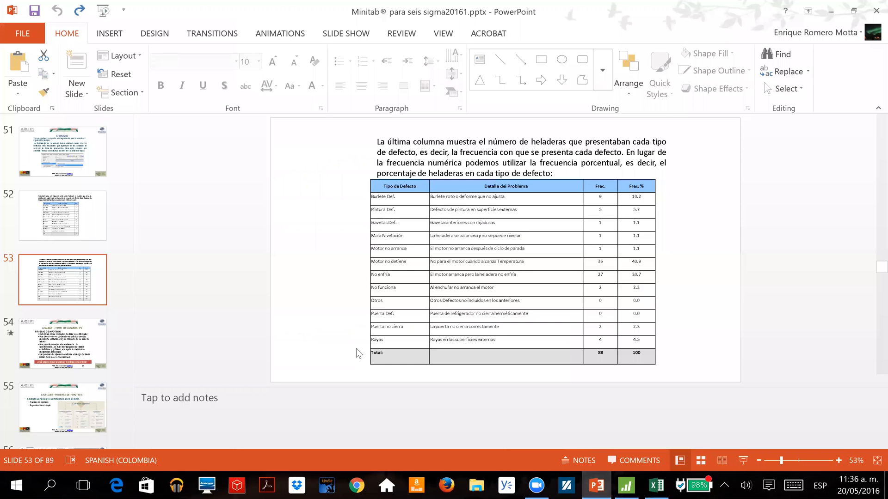
pyautogui.scroll(-1, 356, 348)
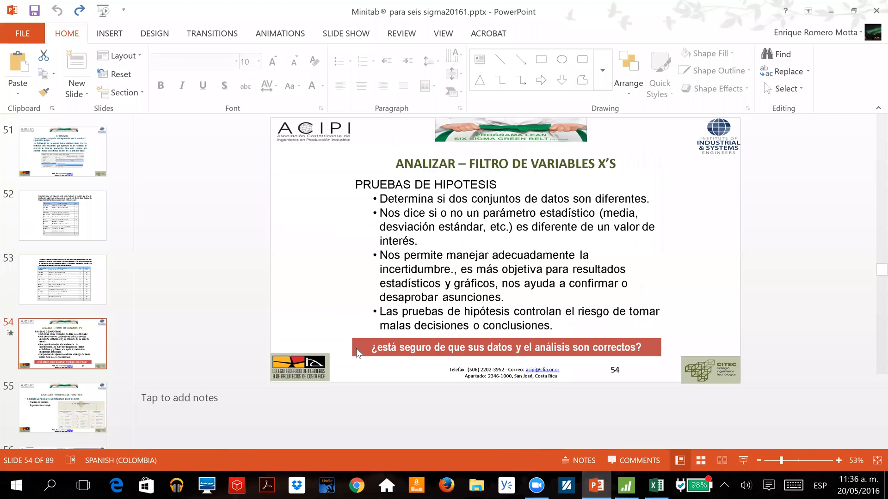
pyautogui.scroll(1, 356, 348)
pyautogui.scroll(-1, 356, 348)
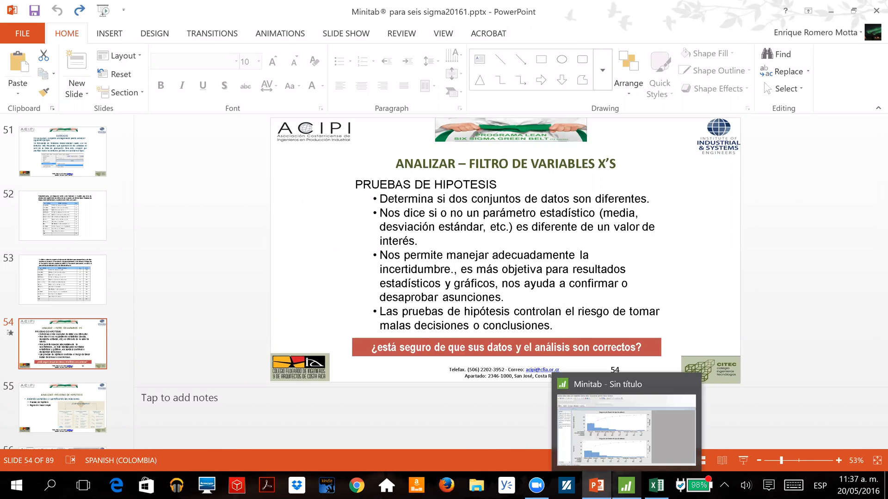
# Switch to Minitab and display the first Diagrama de causa y efecto for Fotocopiado de mala calidad.
pyautogui.click(626, 485)
pyautogui.click(18, 137)
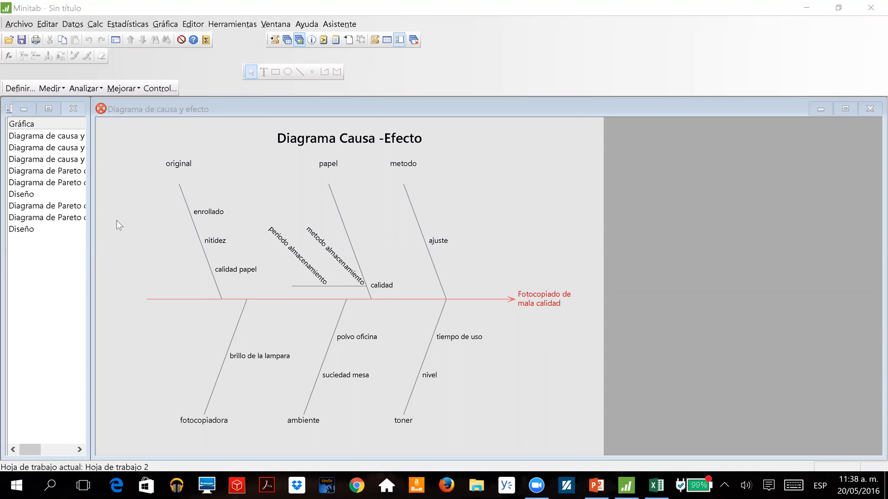
# Return to Hoja de trabajo 2 and examine its defect rows and columns, ending at the first row.
pyautogui.click(285, 40)
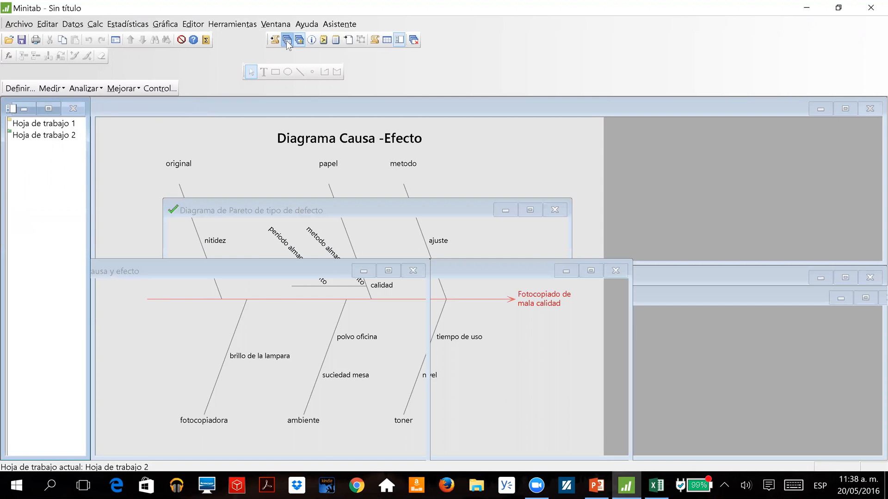
pyautogui.moveTo(165, 147); pyautogui.dragTo(189, 191)
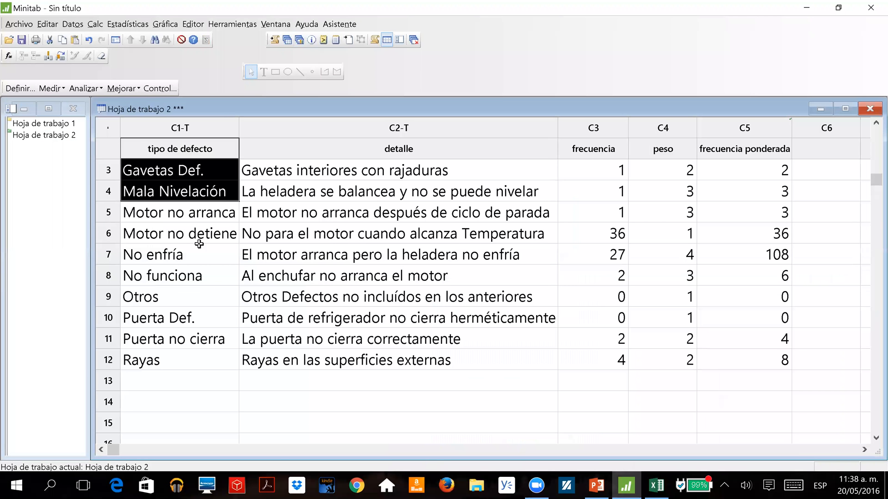
pyautogui.click(131, 143)
pyautogui.press('Down')
pyautogui.press('Down')
pyautogui.press('Down')
pyautogui.press('Down')
pyautogui.press('Down')
pyautogui.press('Down')
pyautogui.press('Down')
pyautogui.press('Down')
pyautogui.press('Down')
pyautogui.press('Down')
pyautogui.press('Right')
pyautogui.press('Right')
pyautogui.press('Right')
pyautogui.press('Left')
pyautogui.press('Up')
pyautogui.press('Up')
pyautogui.press('Up')
pyautogui.press('Up')
pyautogui.press('Up')
pyautogui.press('Up')
pyautogui.press('Up')
pyautogui.press('Up')
pyautogui.press('Up')
pyautogui.press('Up')
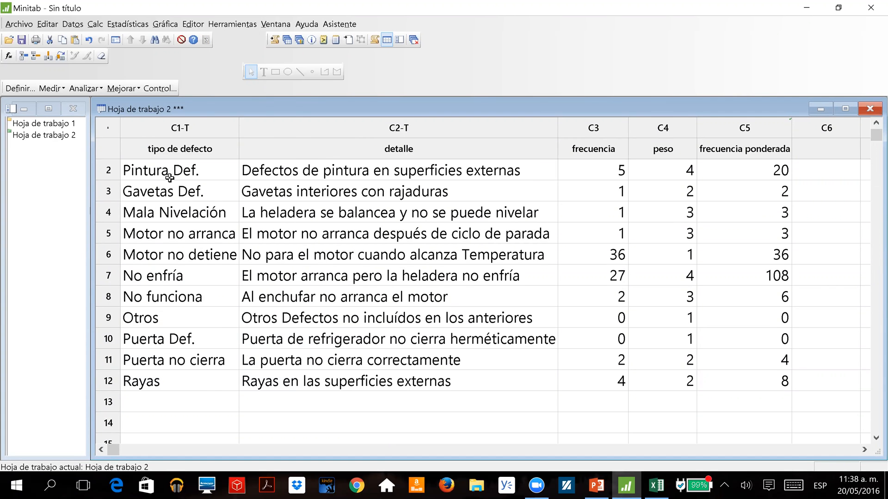
pyautogui.press('Up')
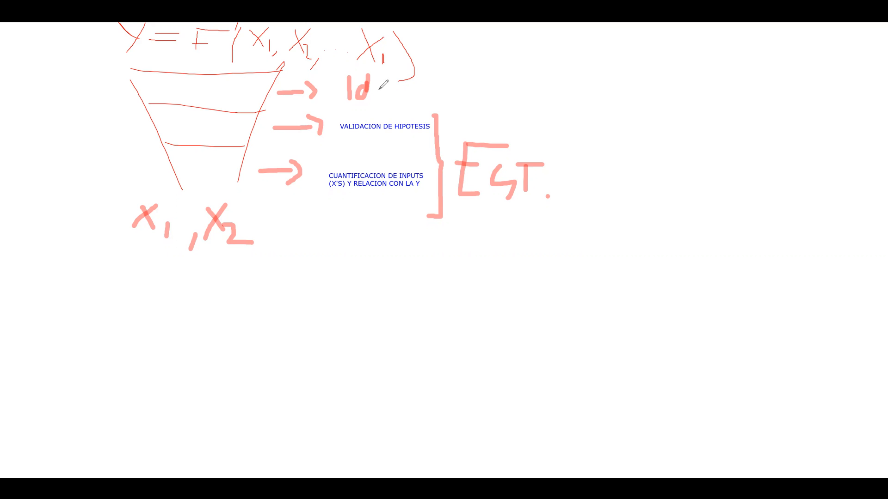
# Continue the handwritten label starting with "Id" beside the funnel's uppermost arrow on the whiteboard.
pyautogui.moveTo(398, 86); pyautogui.dragTo(454, 59)
pyautogui.moveTo(383, 137); pyautogui.dragTo(384, 140)
pyautogui.moveTo(377, 141); pyautogui.dragTo(390, 140)
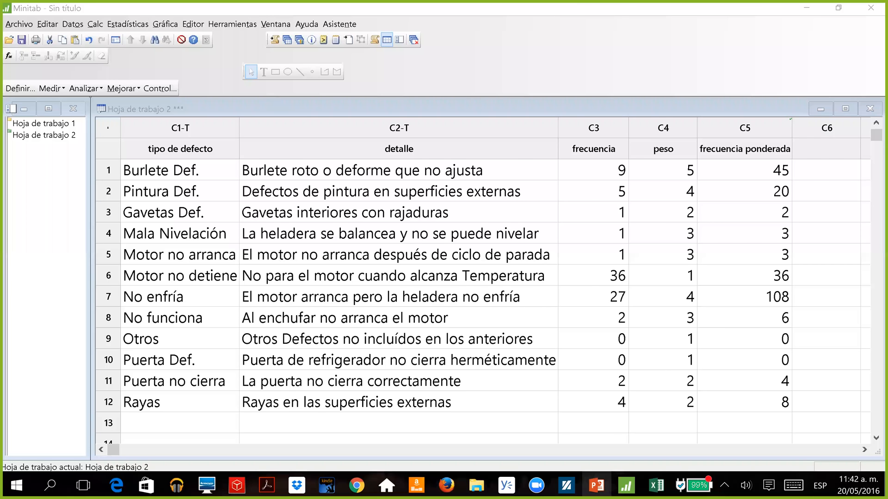
# Switch to the PowerPoint presentation and advance past slide 55 on Pruebas de Hipotesis to slide 56.
pyautogui.click(596, 485)
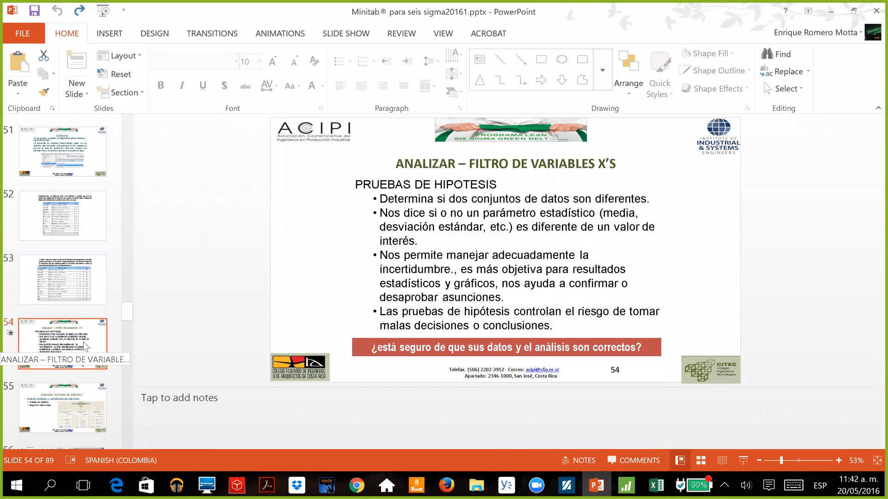
pyautogui.press('Down')
pyautogui.press('Down')
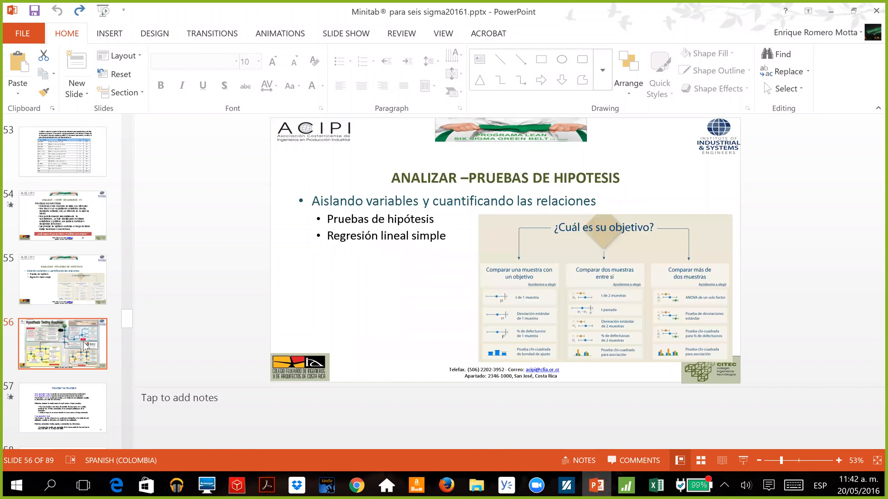